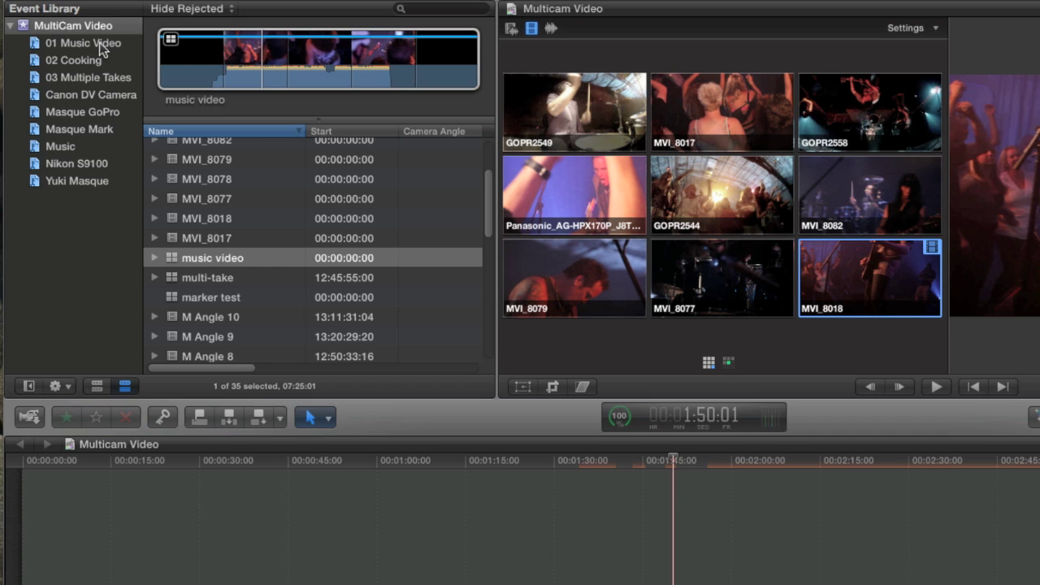
In the 01 Music Video event, select MVI_8017 and the Body Mind & Soul track and synchronize them
left_click(100, 47)
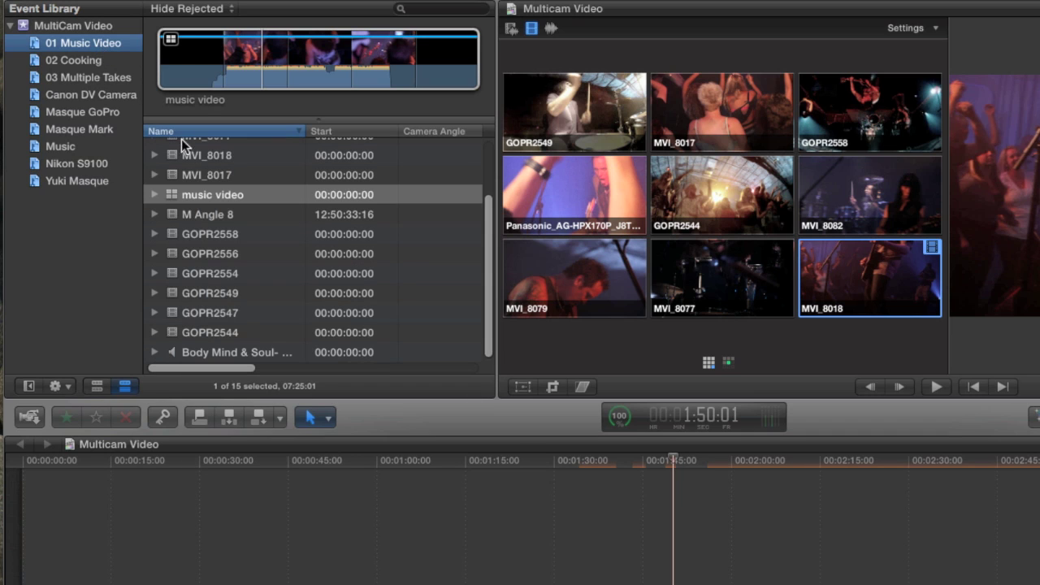
scroll(257, 174, "up", 2)
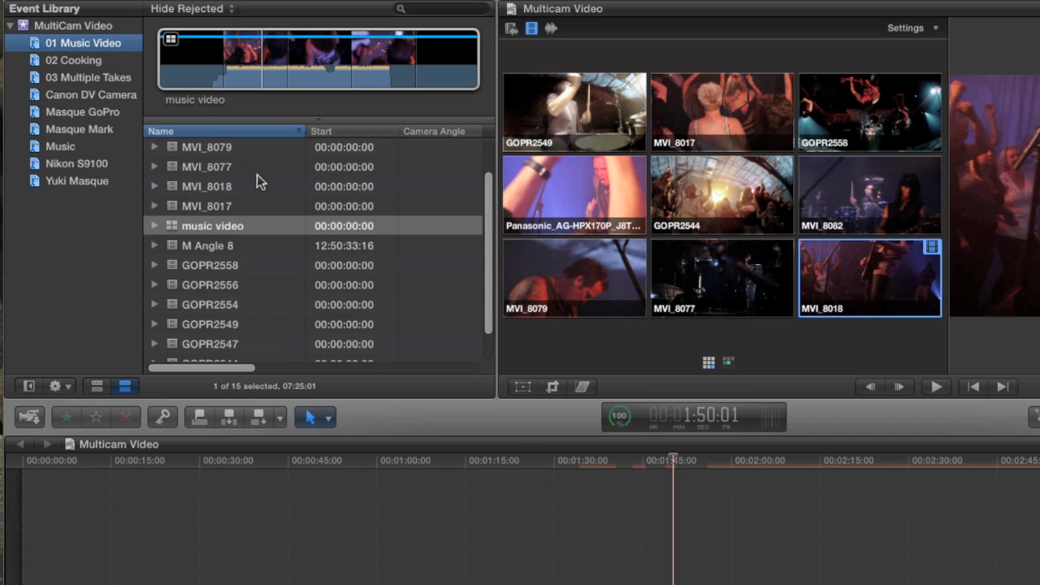
left_click(178, 205)
scroll(227, 210, "down", 1)
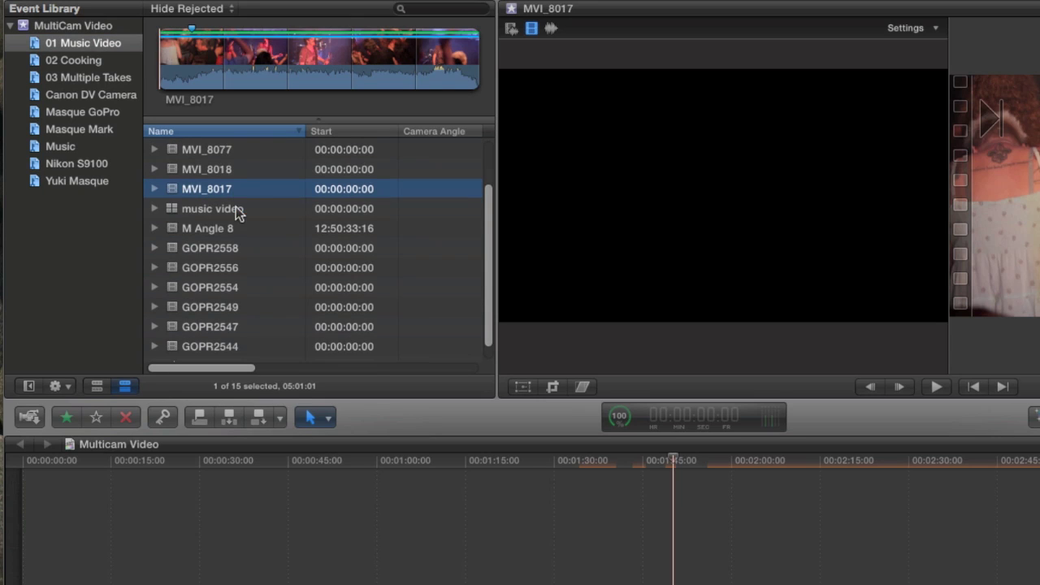
scroll(237, 211, "down", 2)
scroll(235, 325, "down", 1)
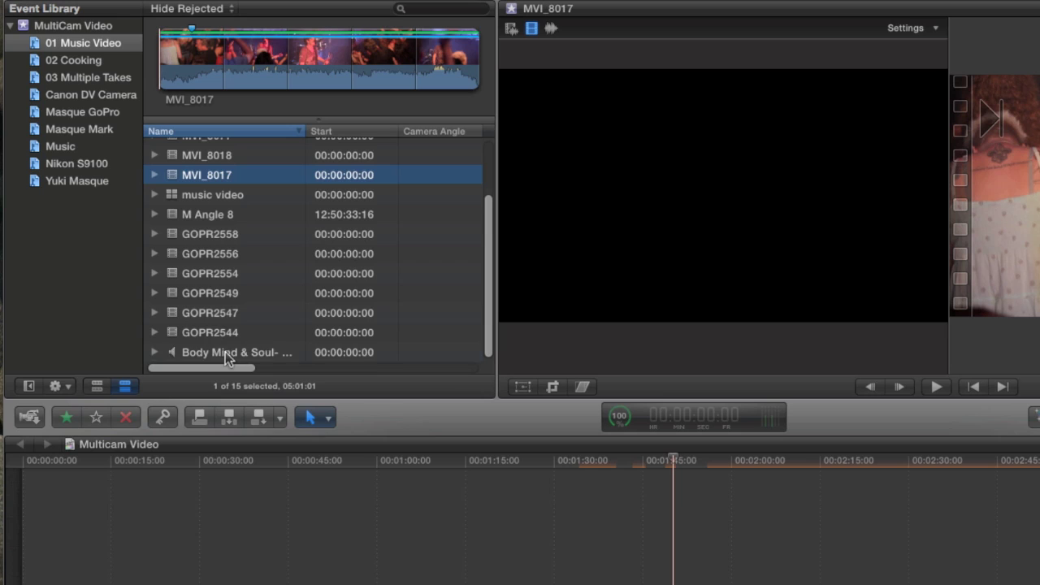
left_click(228, 354, "super")
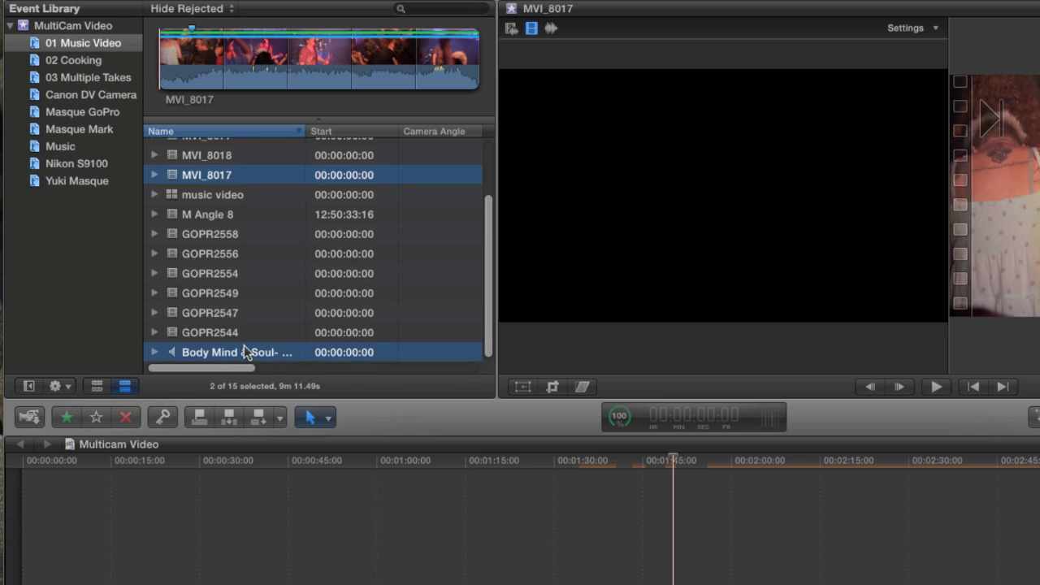
right_click(251, 350)
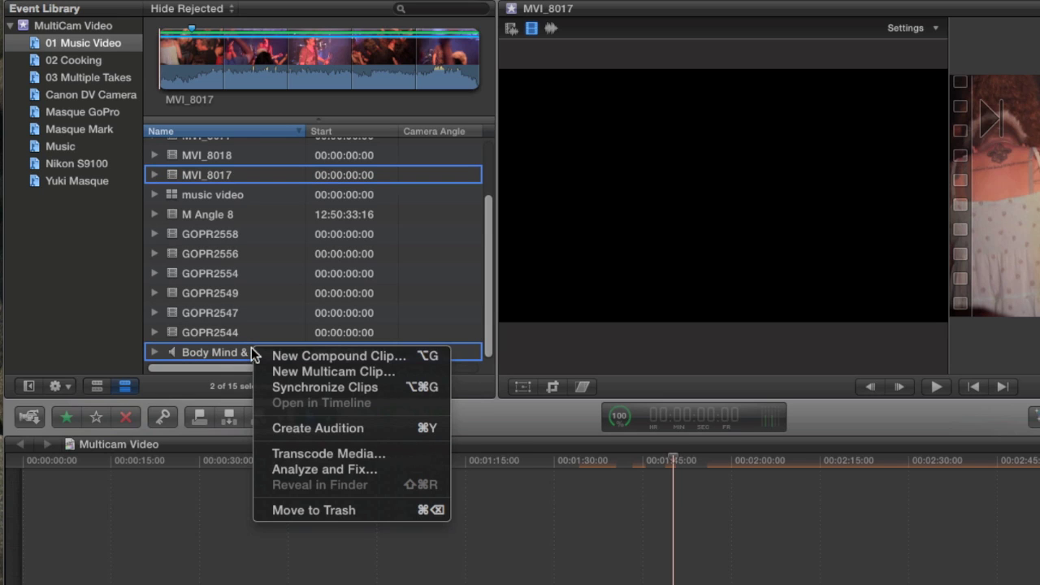
left_click(289, 389)
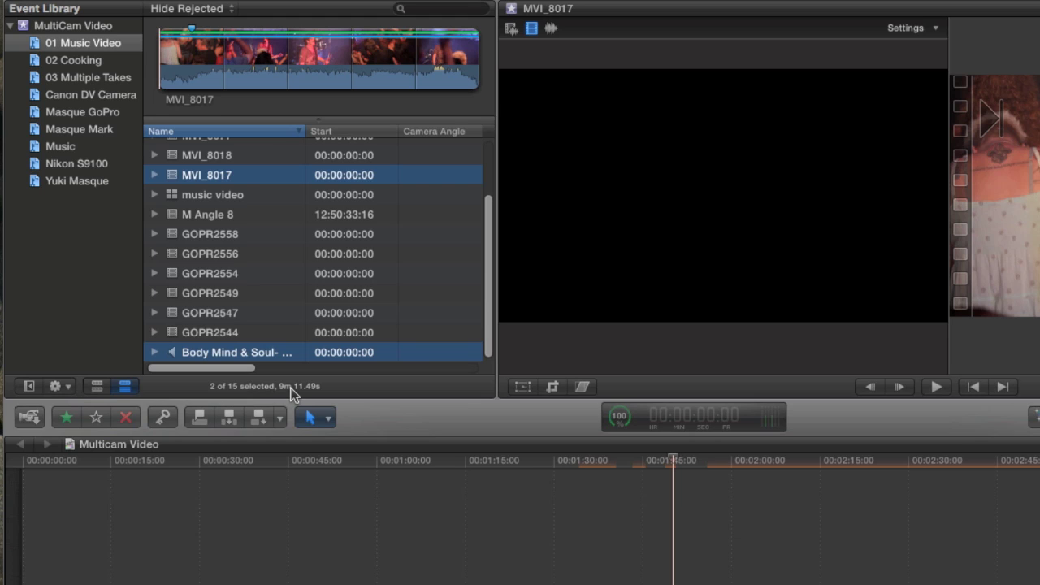
Copy the synchronized MVI_8017 clip from the MultiCam Video event into the 01 Music Video event
left_click(98, 24)
scroll(224, 161, "up", 3)
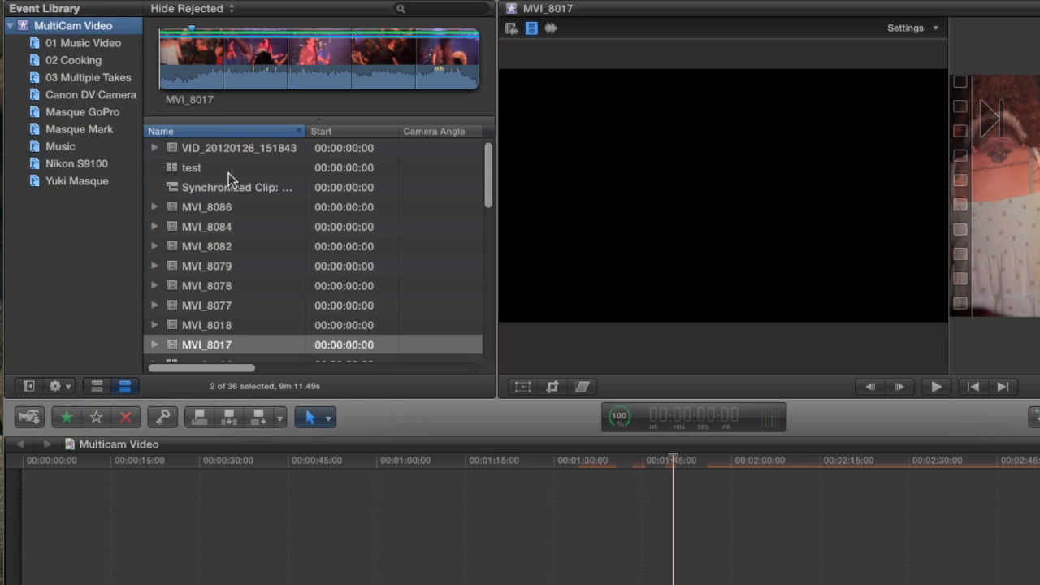
left_click(269, 195)
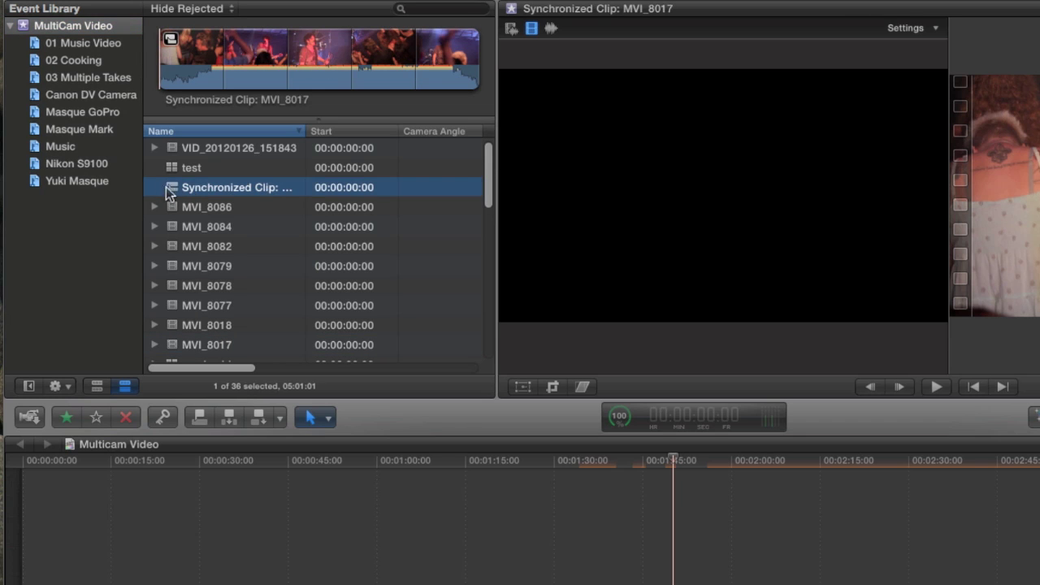
left_click_drag(161, 186, 95, 46)
Open the synchronized clip, lower MVI_8017's own audio to -96 dB, then return to the project
left_click(95, 45)
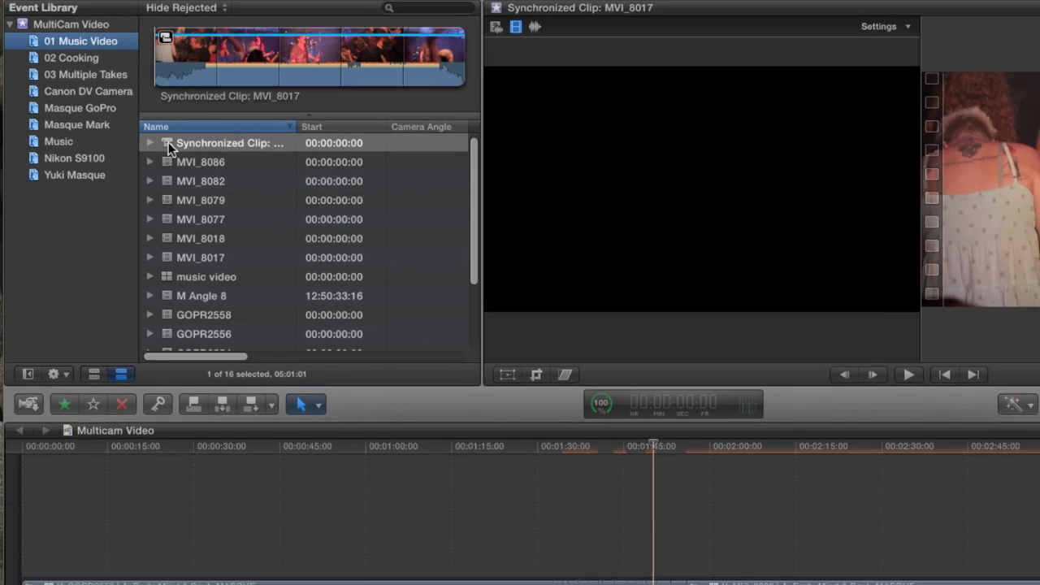
double_click(173, 148)
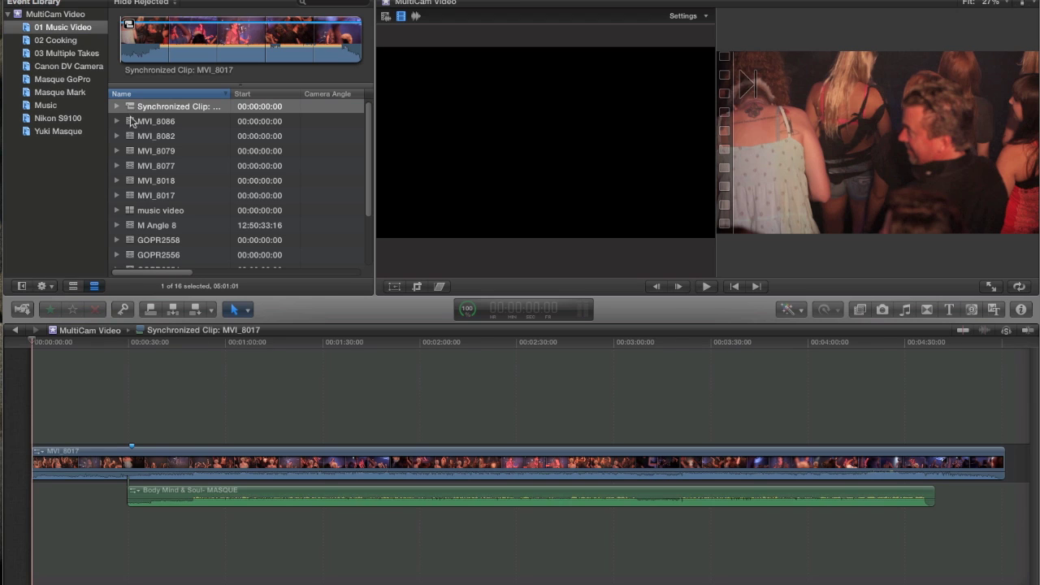
left_click(149, 343)
left_click(180, 342)
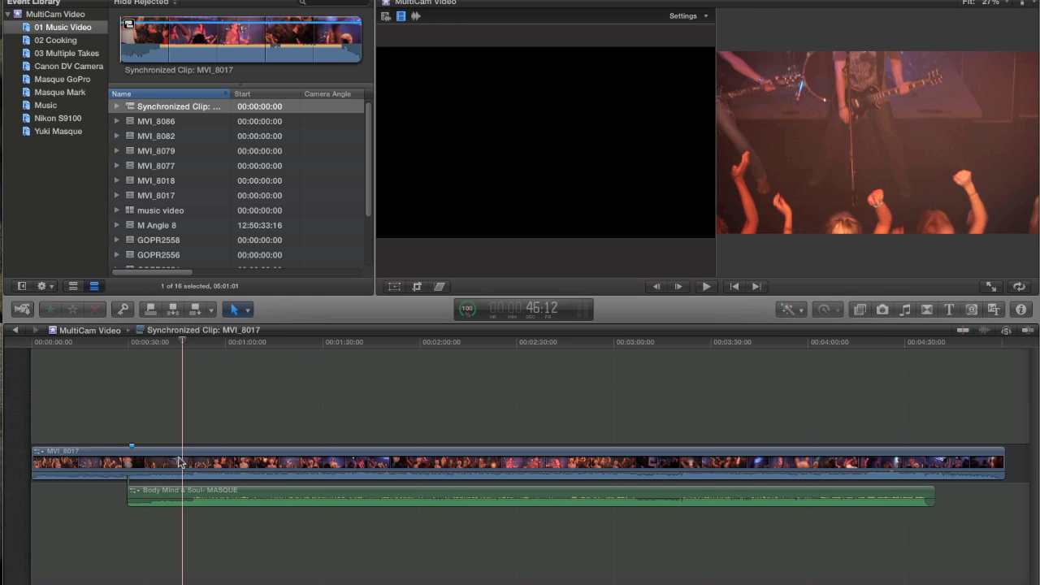
left_click(182, 465)
left_click_drag(185, 338, 251, 342)
left_click(349, 406)
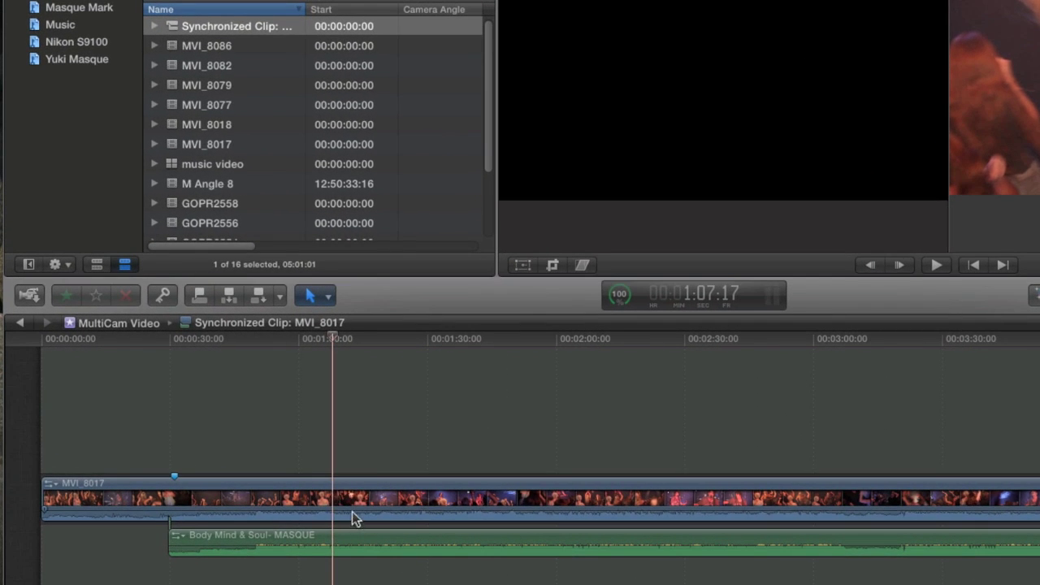
left_click_drag(352, 511, 353, 525)
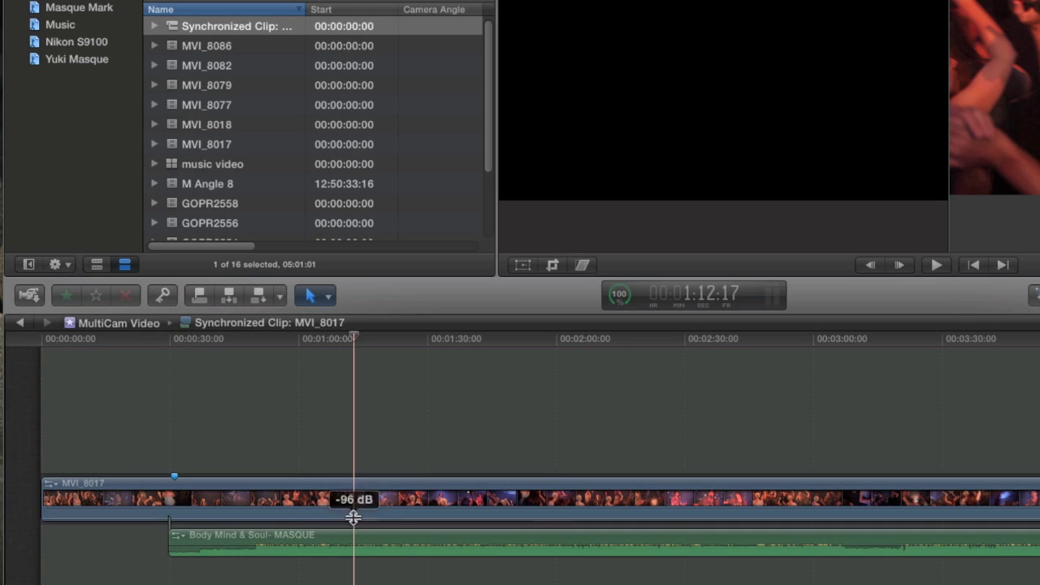
left_click(341, 341)
left_click_drag(341, 341, 328, 342)
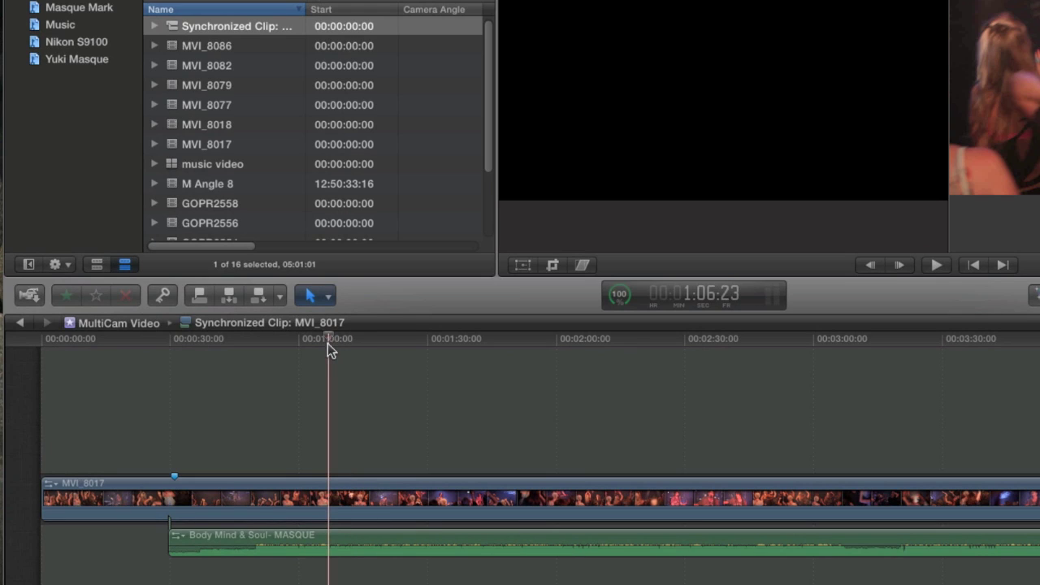
left_click(20, 323)
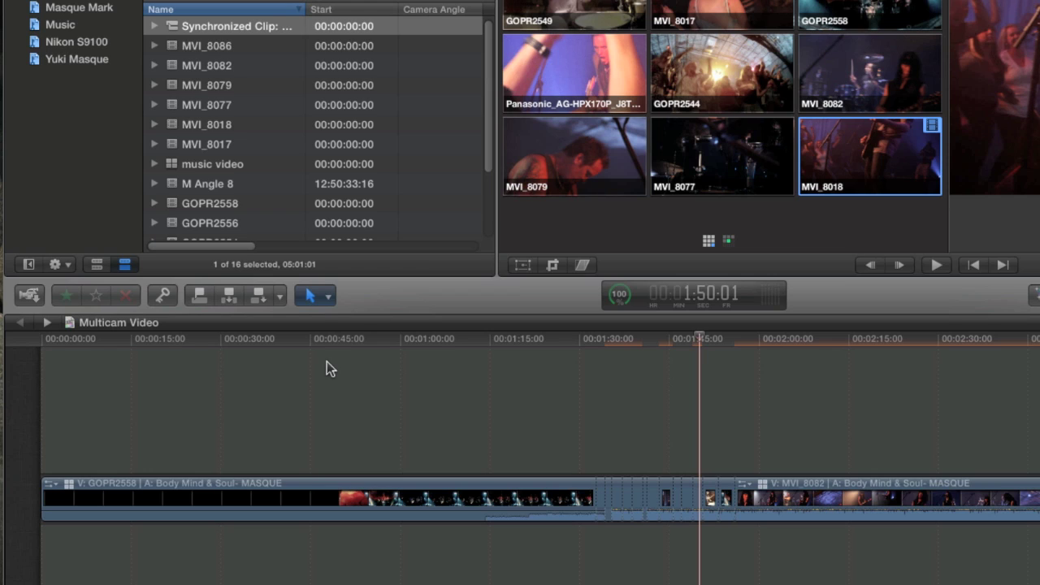
Select MVI_8017 through GOPR2558 and start a new multicam clip from them
left_click(259, 29)
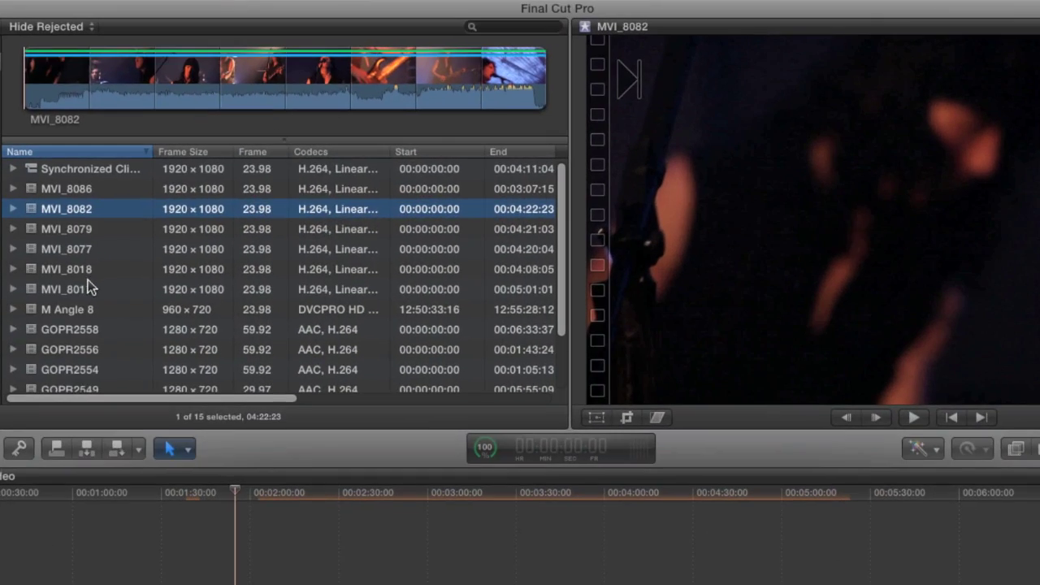
scroll(92, 247, "down", 3)
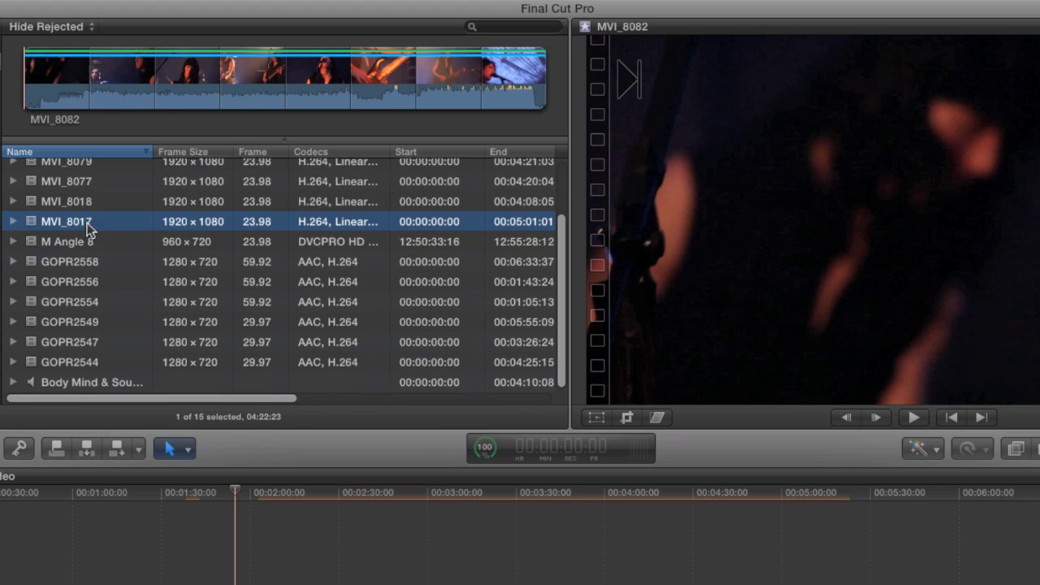
left_click(90, 224)
left_click(90, 264, "shift")
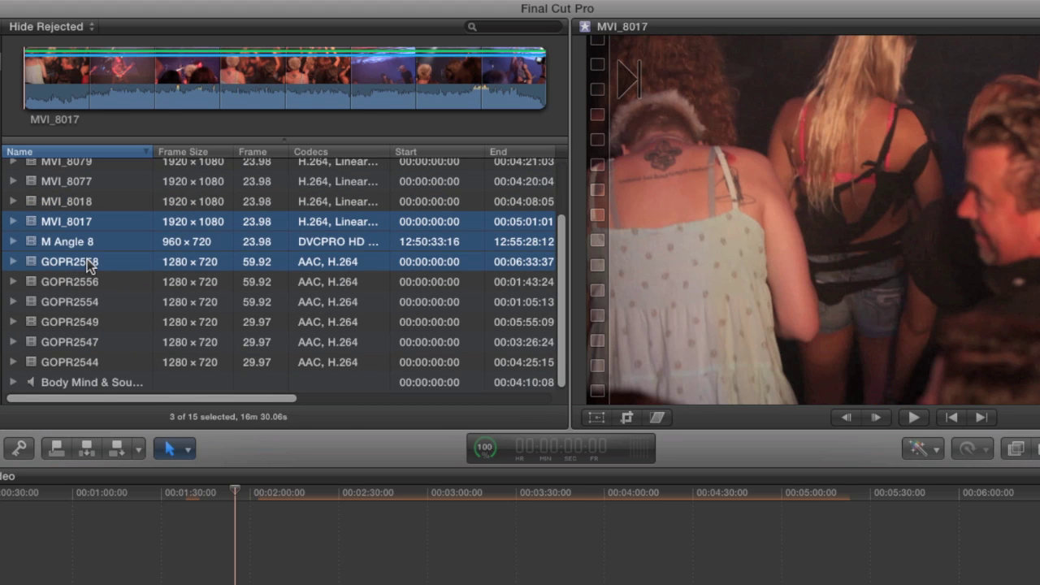
right_click(139, 226)
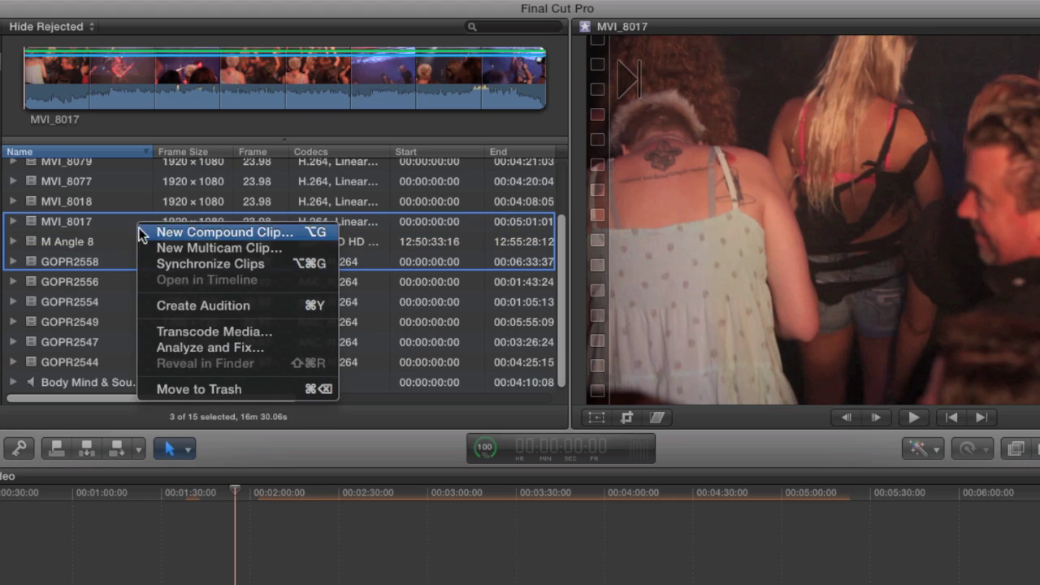
left_click(163, 249)
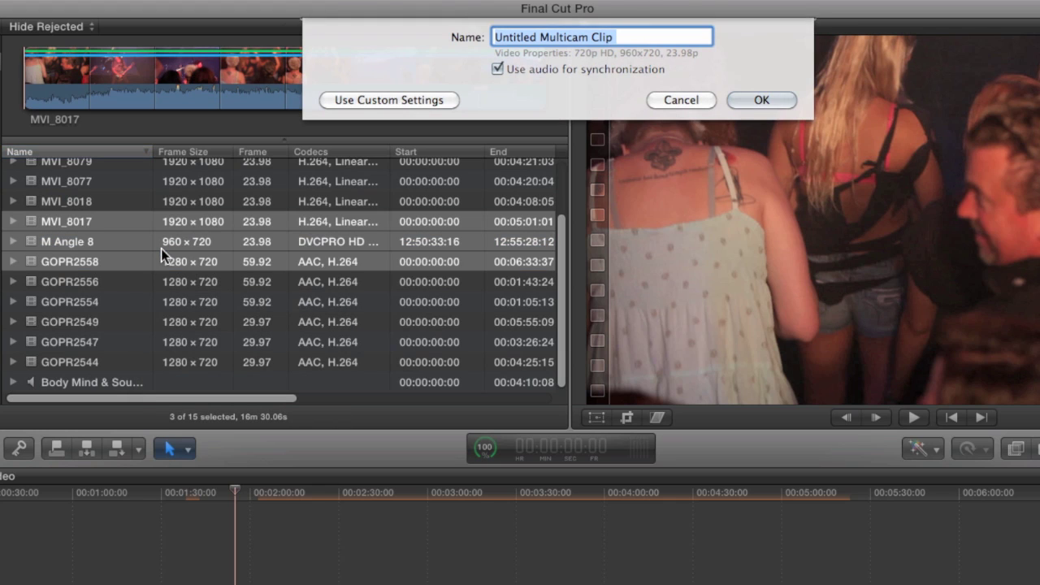
Under custom settings, name the clip 'music video 2' and keep angle assembly on Automatic
left_click(410, 102)
type("m")
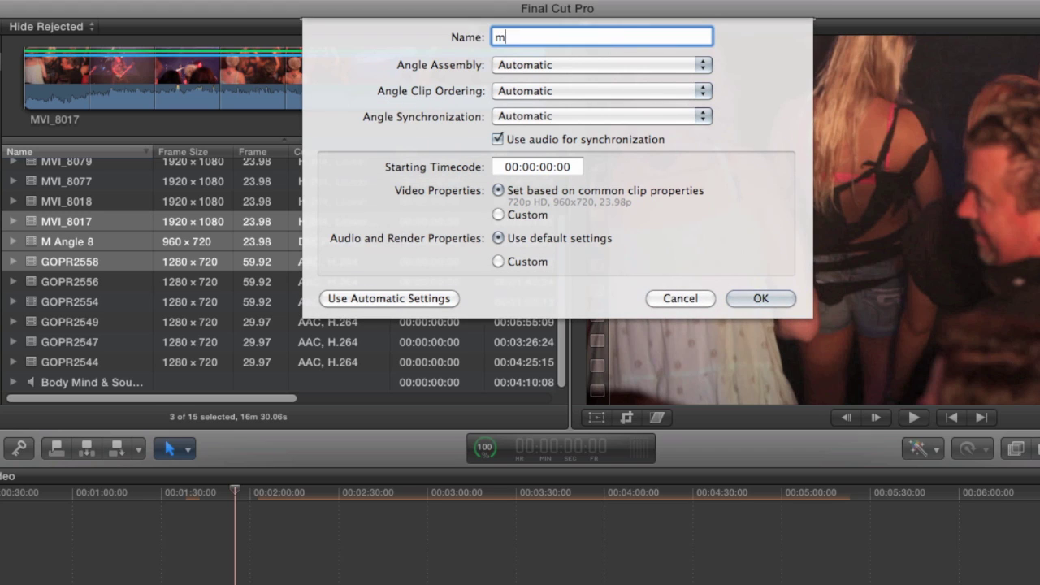
type("usic video 2")
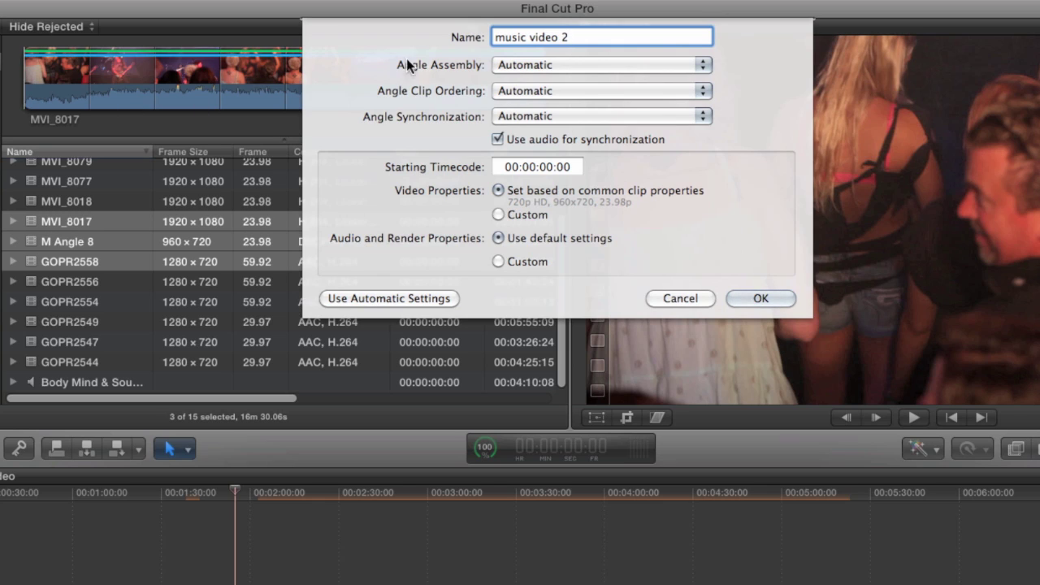
left_click(699, 65)
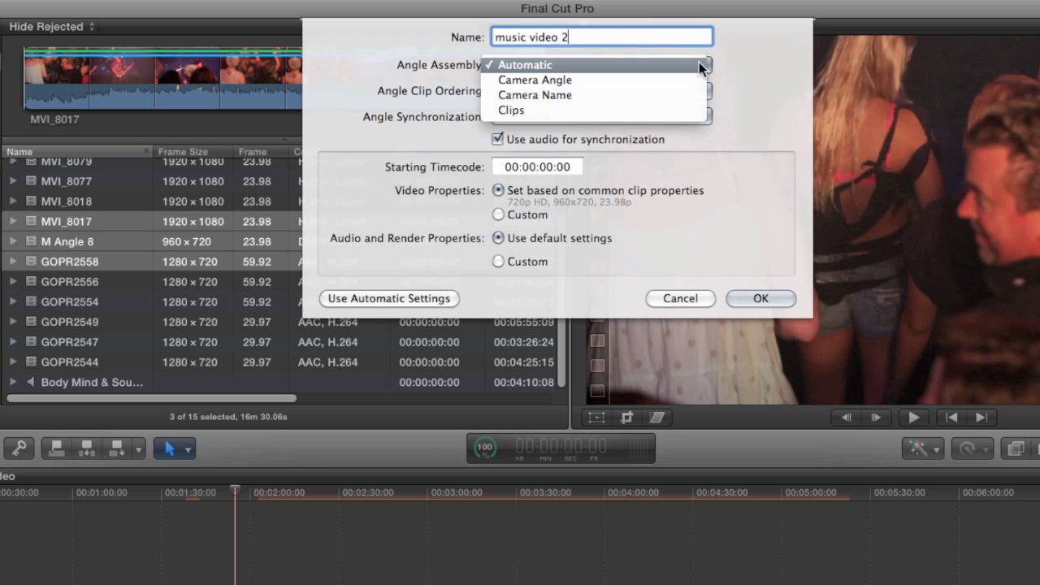
left_click(699, 62)
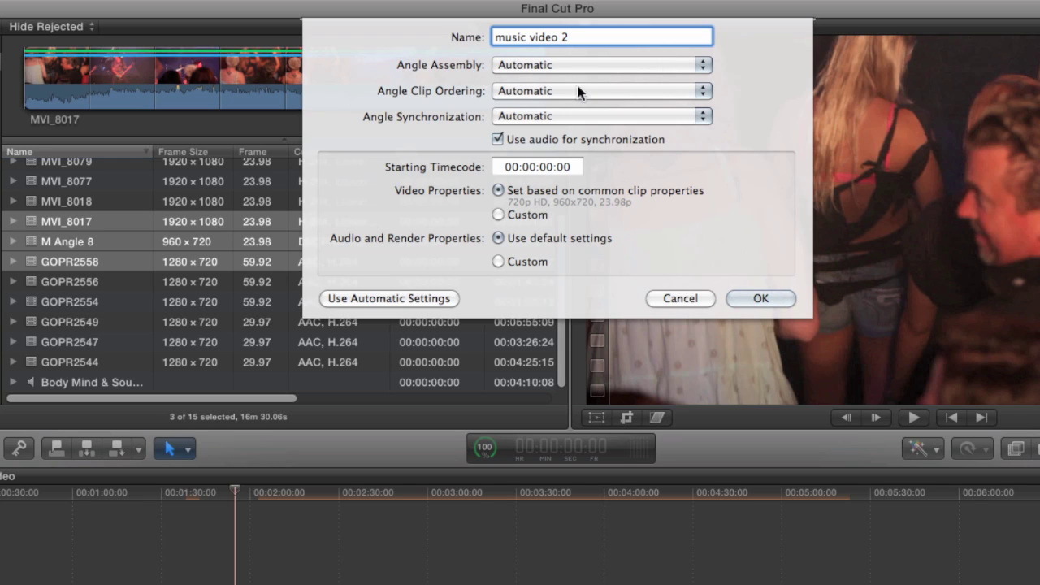
left_click(688, 94)
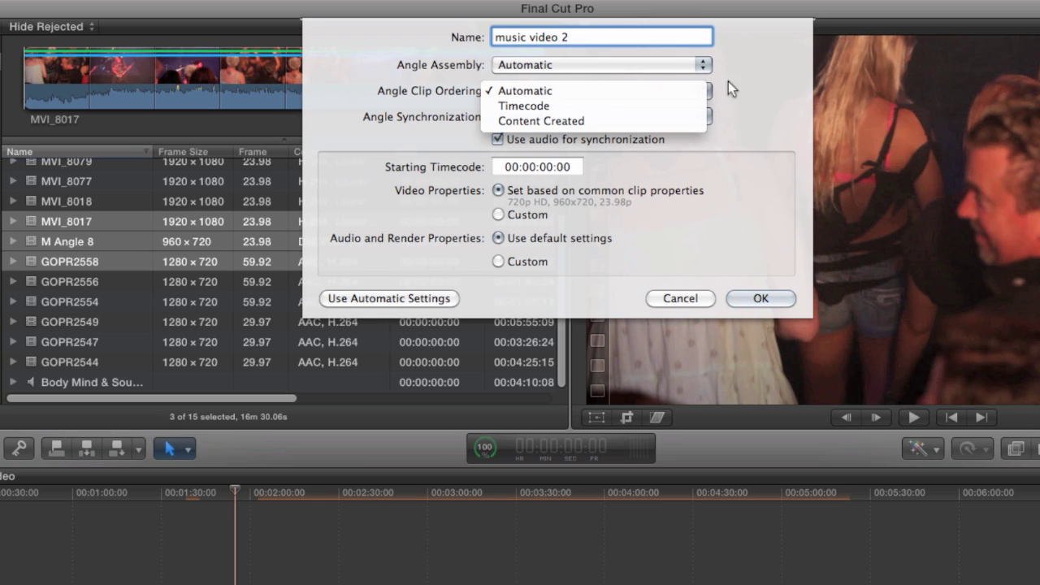
Keep clip ordering on Automatic and set Angle Synchronization to First Marker on the Angle
left_click(727, 83)
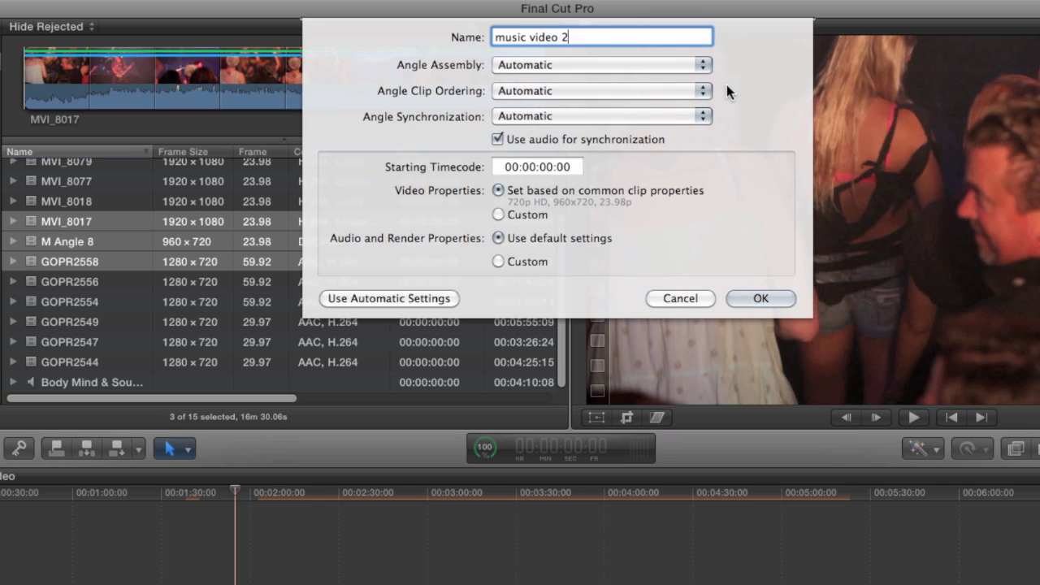
left_click(582, 124)
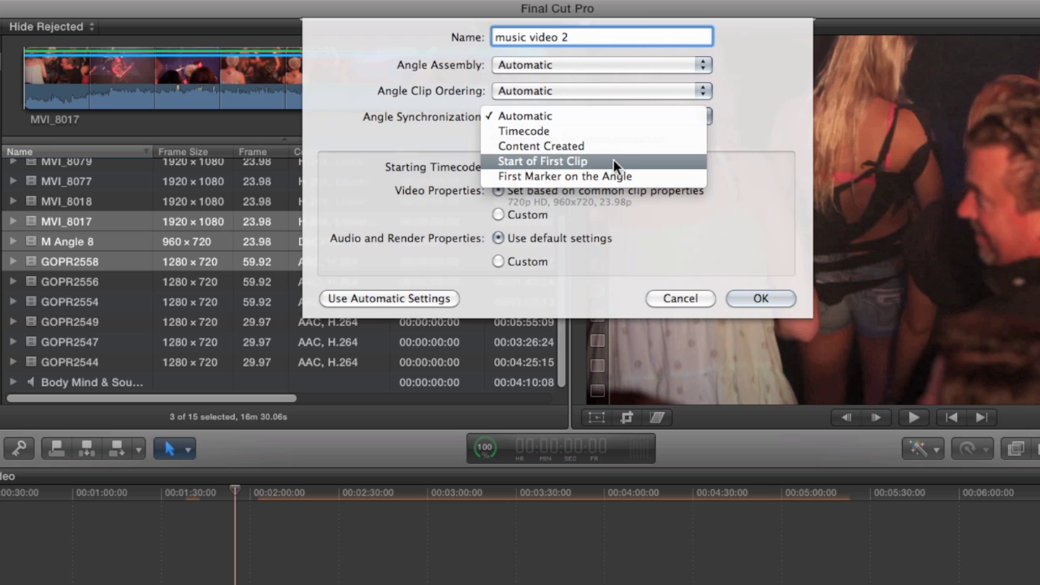
left_click(655, 173)
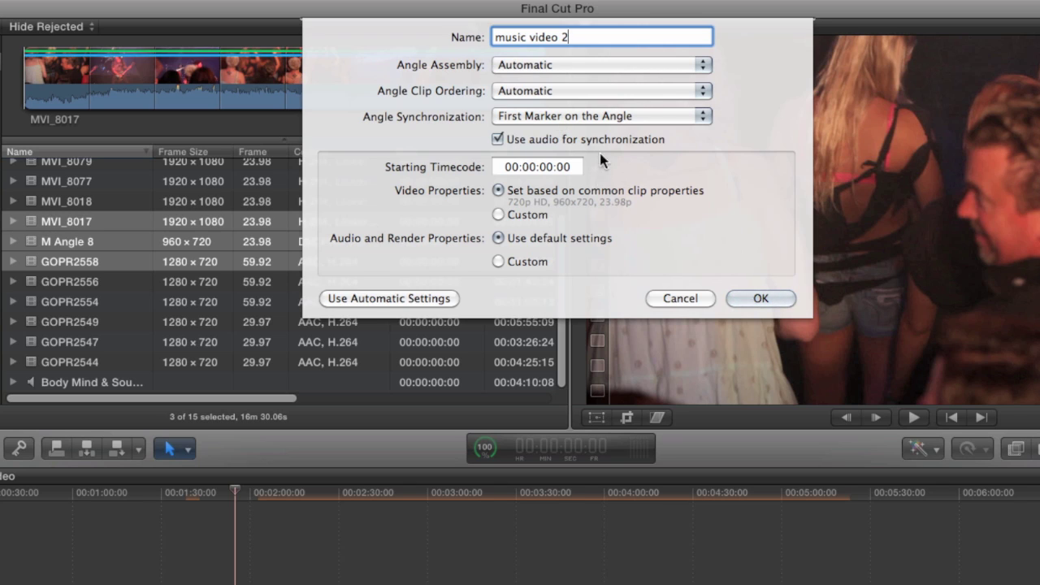
Cancel the multicam dialog and mark MVI_8017 at the sync beat, 00:00:30:23
left_click(679, 299)
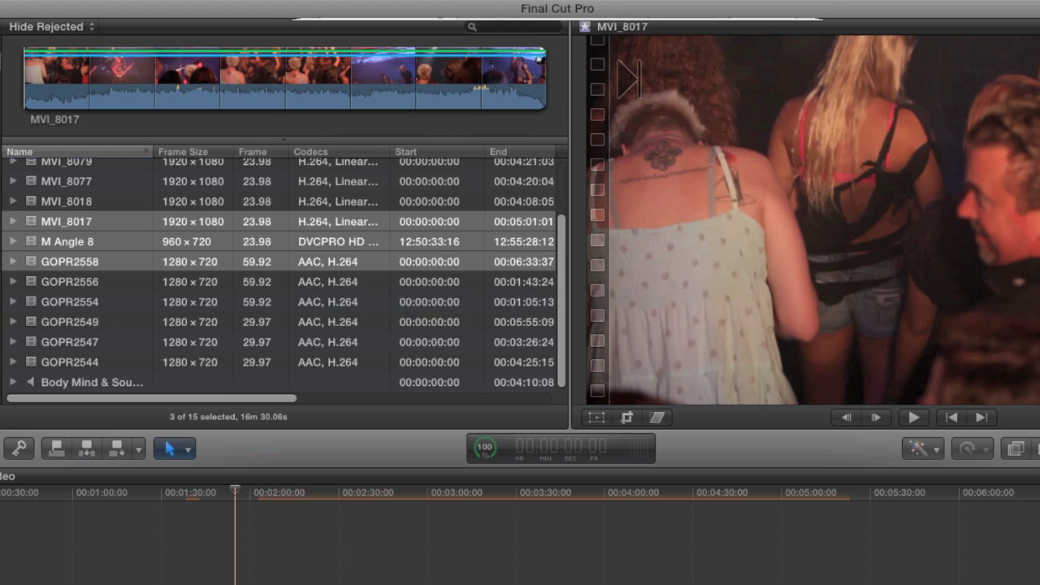
left_click(86, 261)
left_click(91, 223)
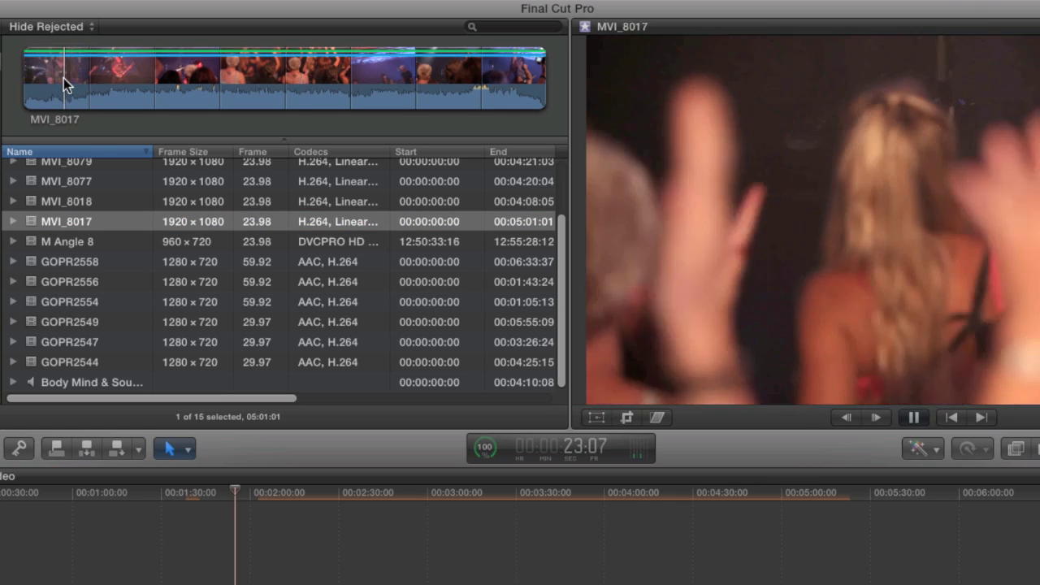
key("space")
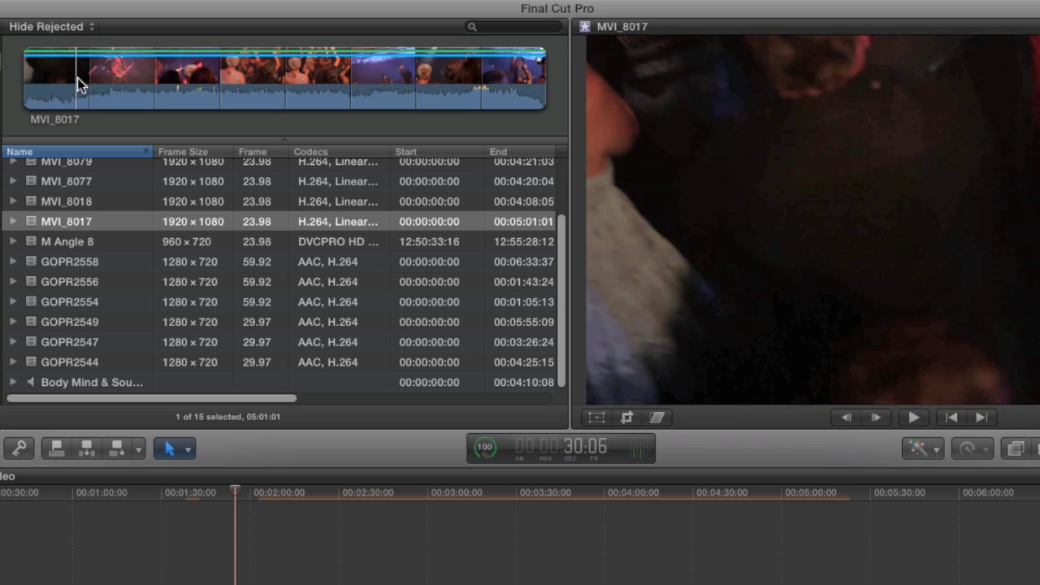
key("space")
key("m")
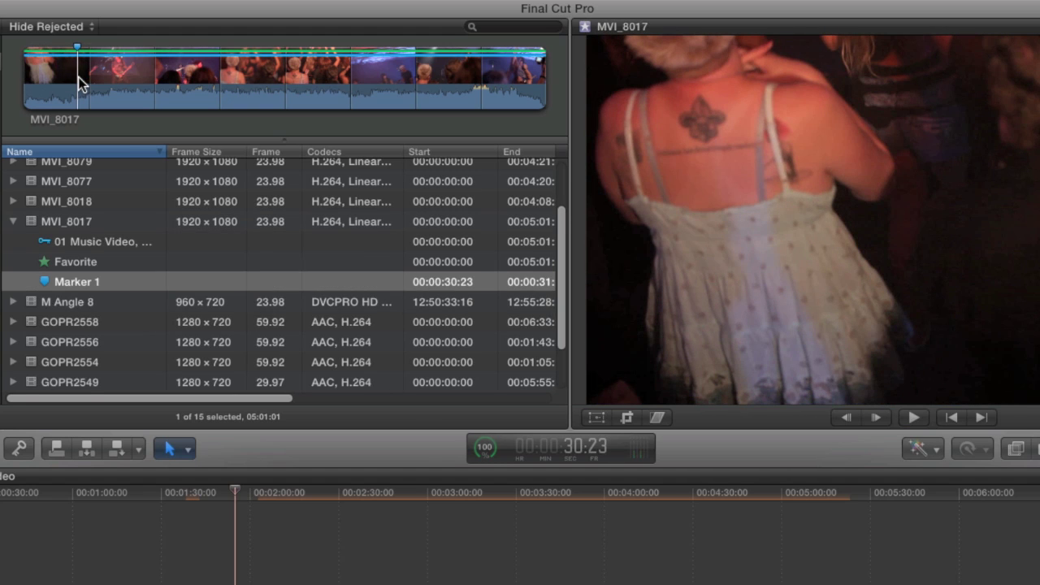
left_click(14, 221)
Add a marker to M Angle 8 at the matching beat, 12:51:06:06
left_click(77, 241)
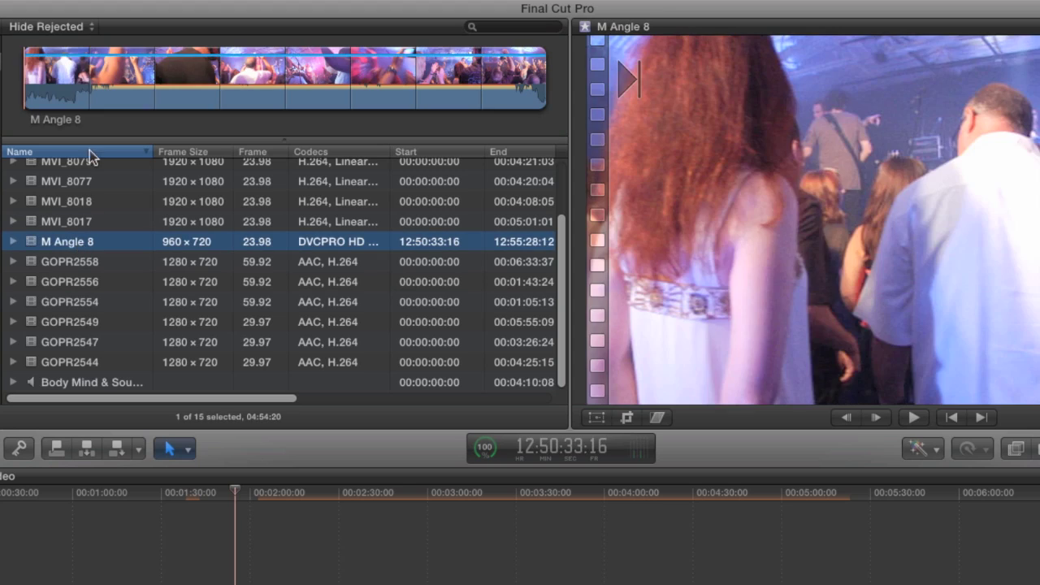
key("space")
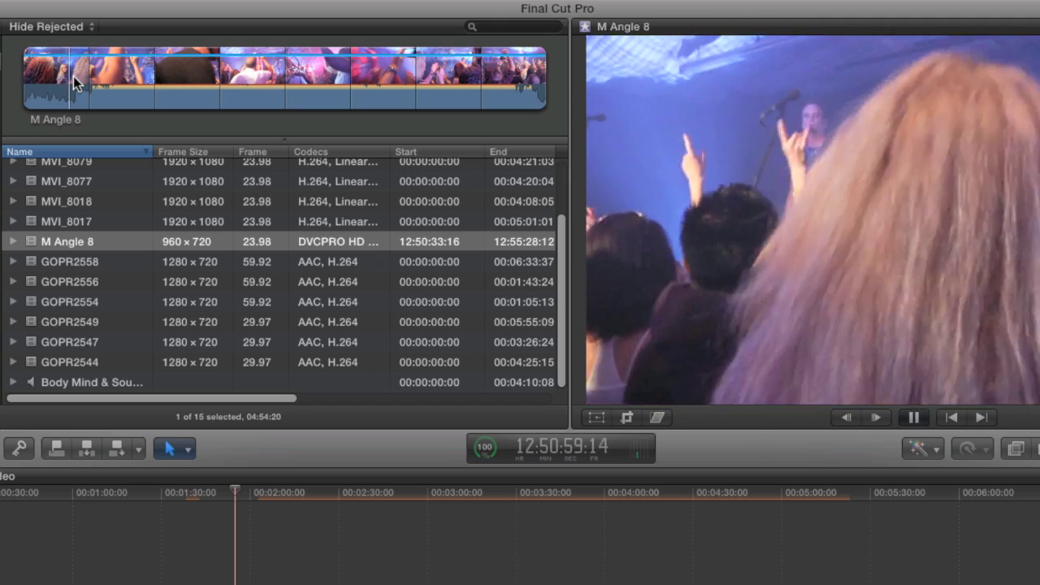
left_click(73, 75)
key("space")
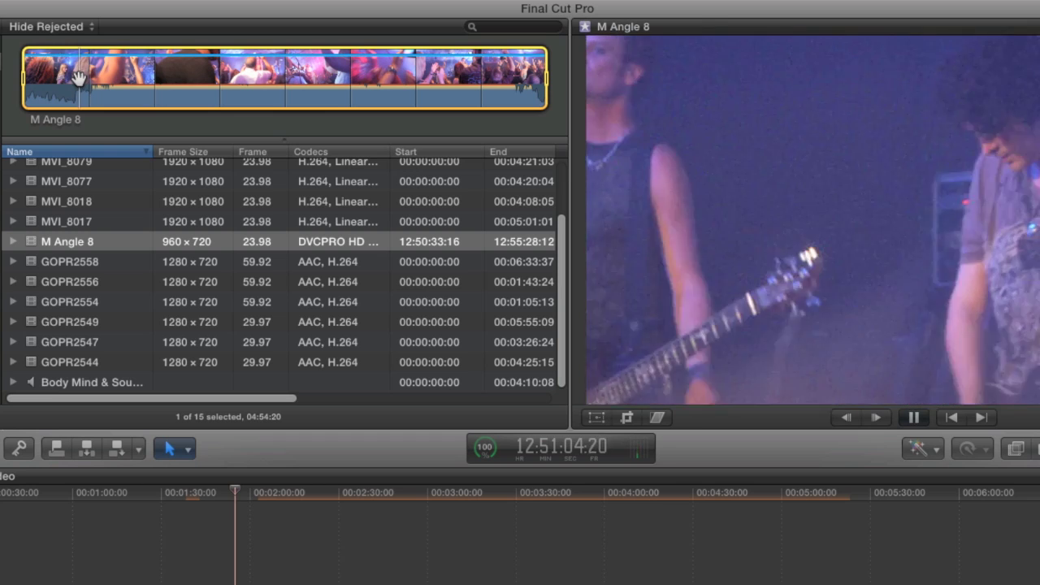
key("m")
key("space")
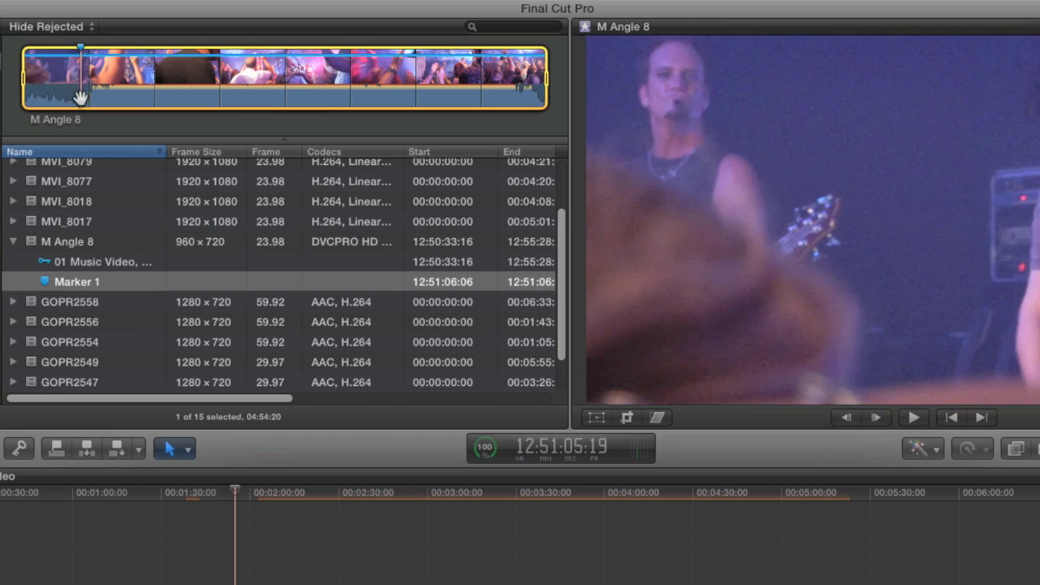
left_click(13, 242)
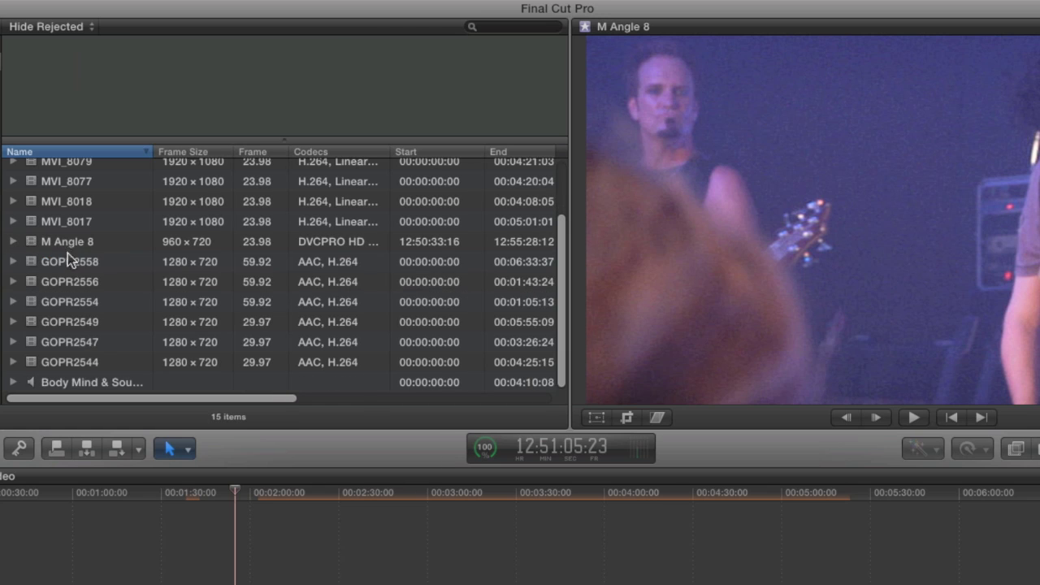
Mark GOPR2558 at 23:28, then select MVI_8017, M Angle 8 and GOPR2558 together
left_click(66, 261)
key("space")
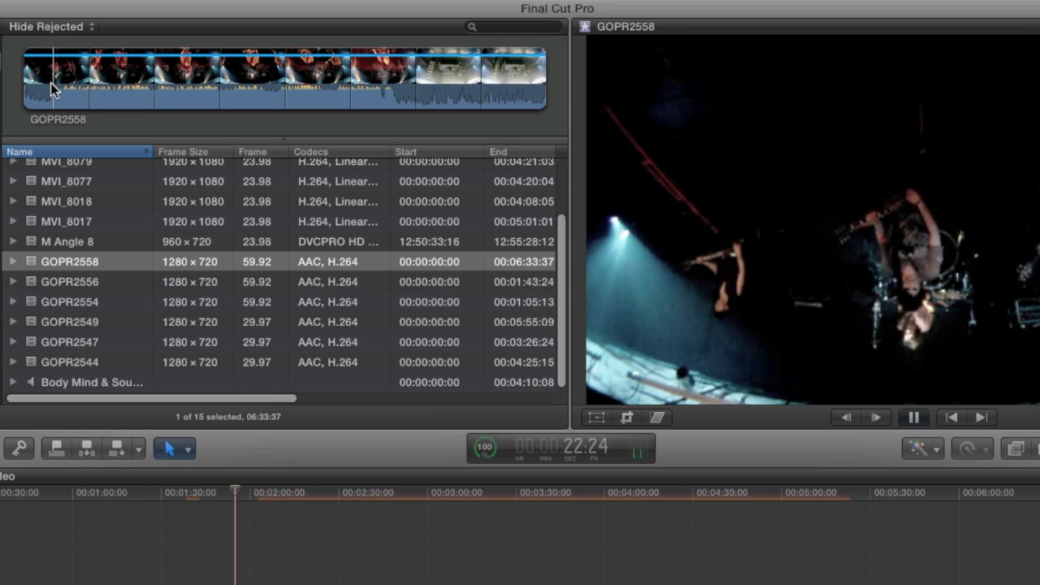
key("space")
key("m")
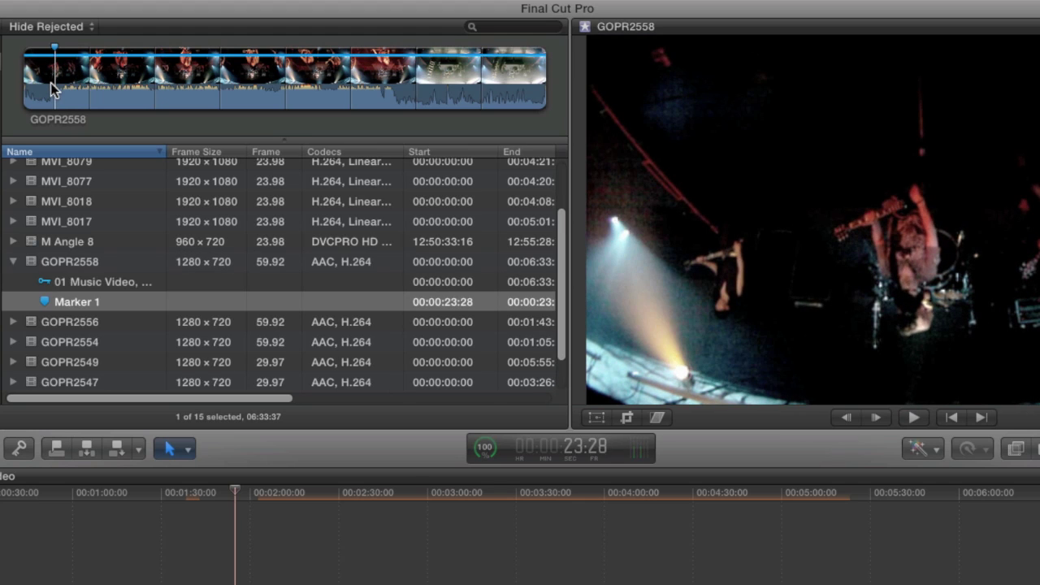
left_click(13, 261)
left_click(76, 221)
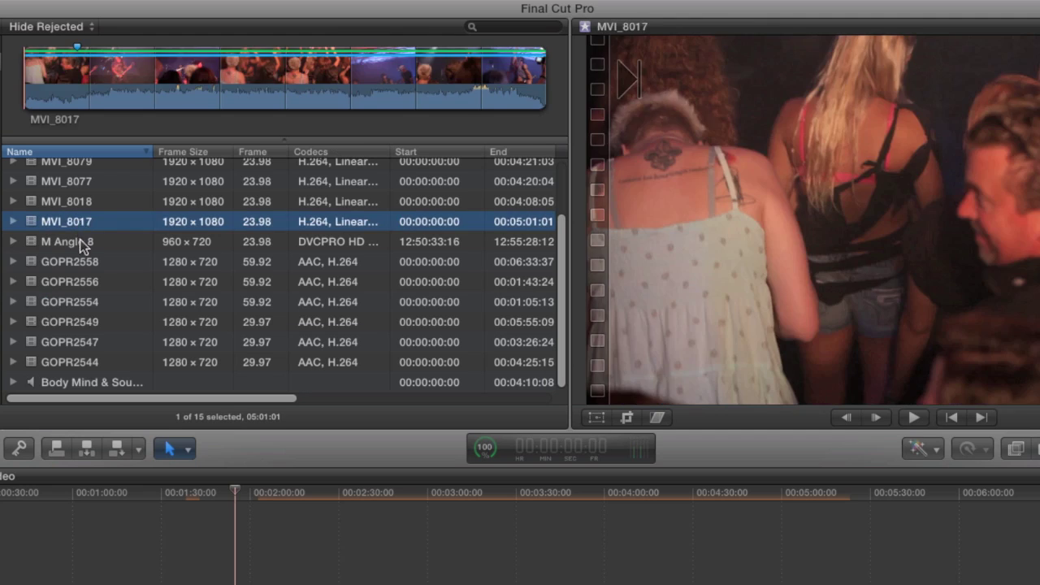
left_click(82, 242)
left_click(83, 262)
left_click(81, 221, "shift")
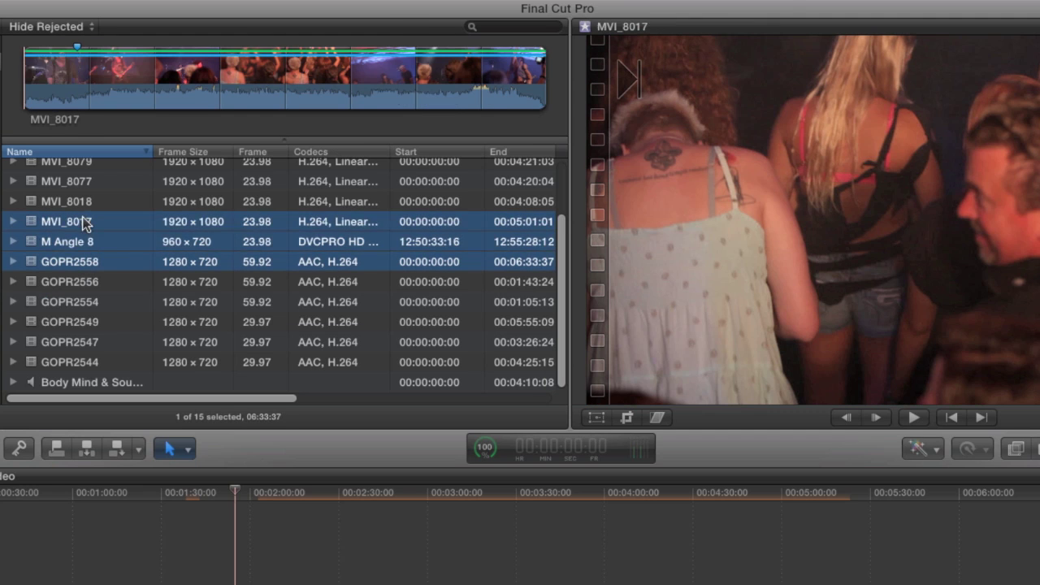
Create the 'marker test' multicam clip with custom settings and First Marker on the Angle synchronization
right_click(85, 221)
left_click(140, 250)
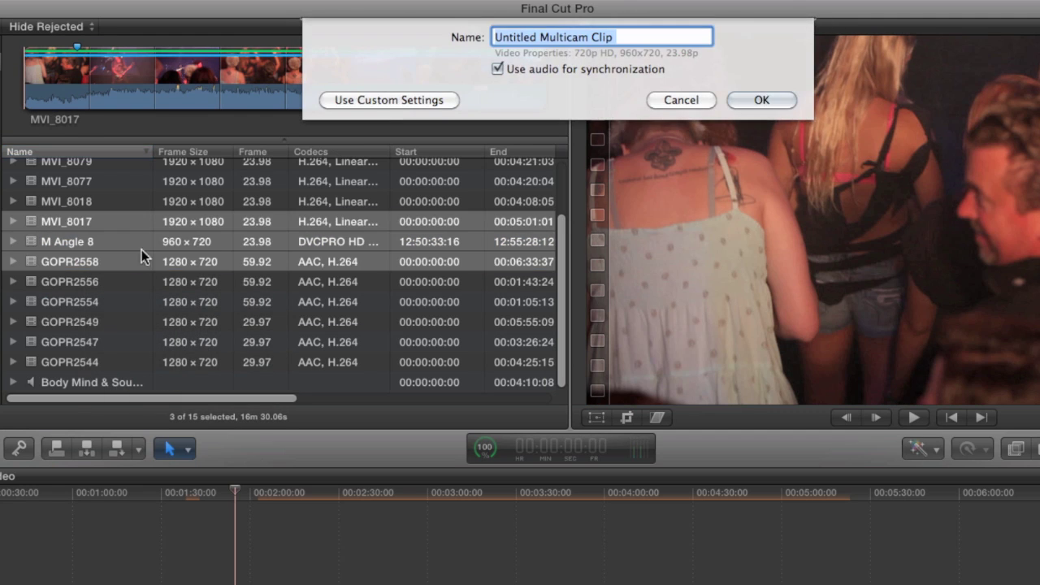
left_click(390, 100)
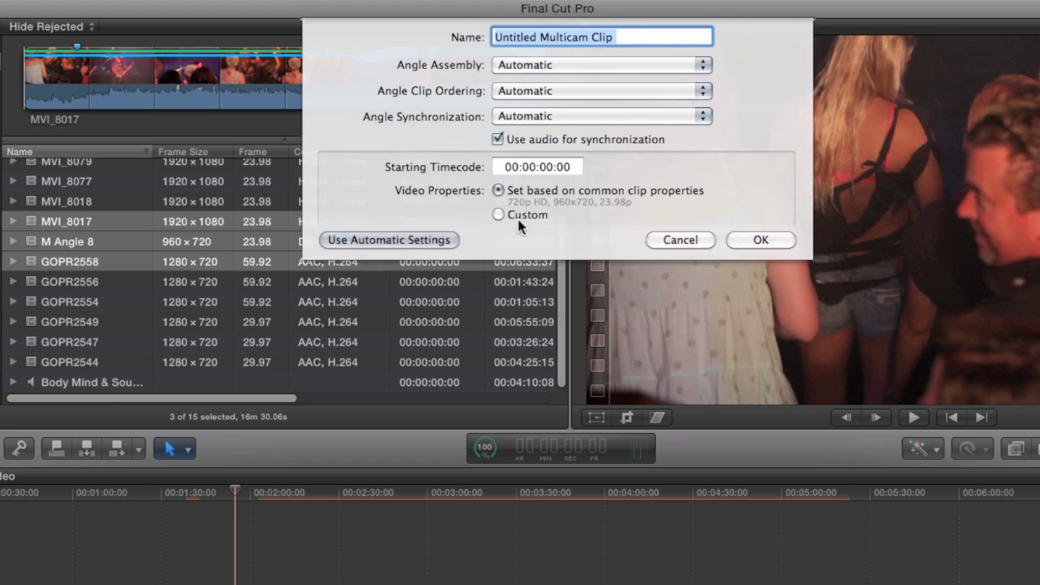
left_click(561, 116)
left_click(560, 176)
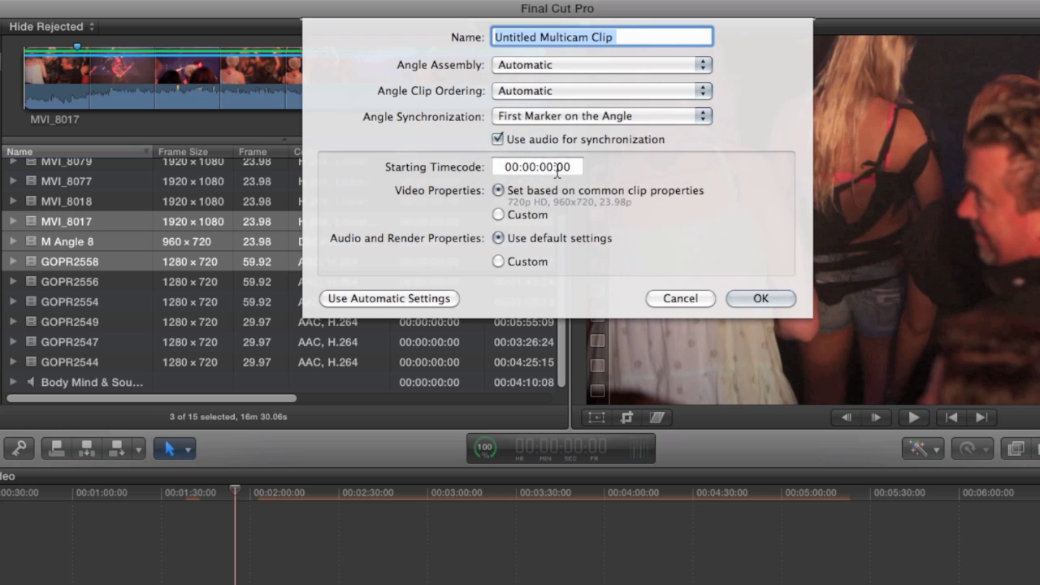
type("marker test")
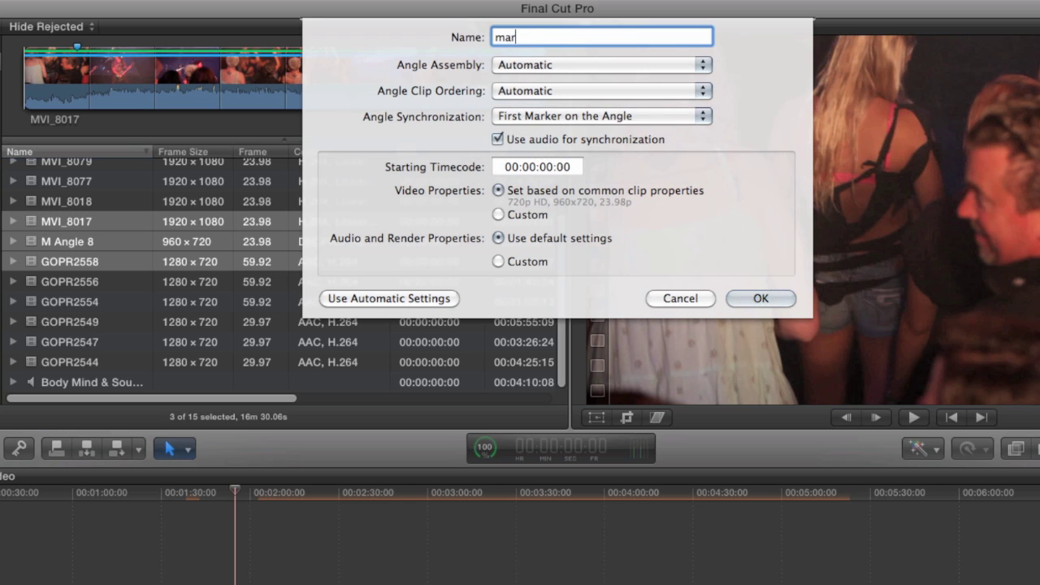
left_click(751, 299)
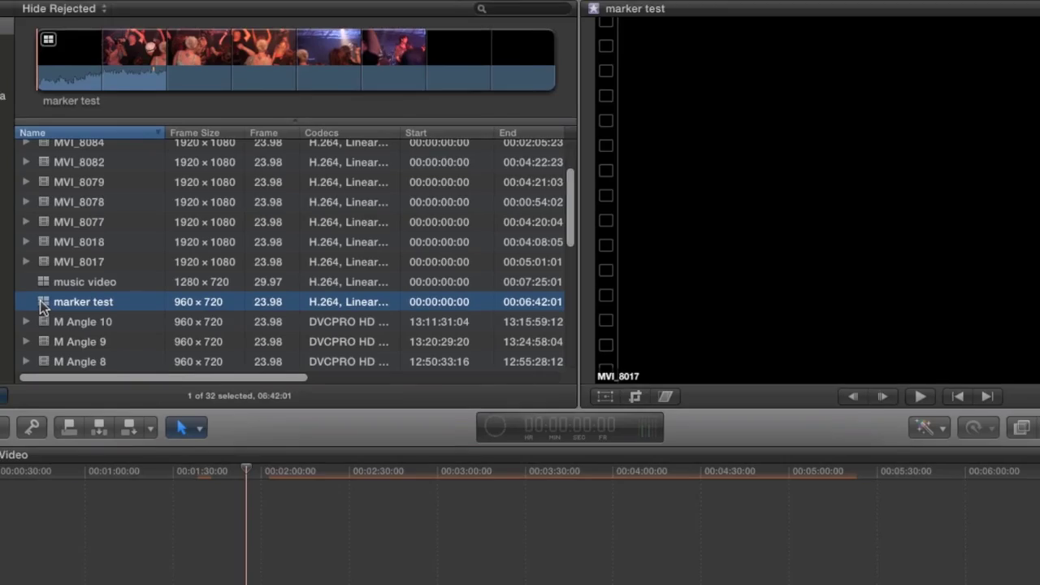
Open marker test in the angle editor and play around 00:00:30 with GOPR2558 audio monitored
double_click(32, 322)
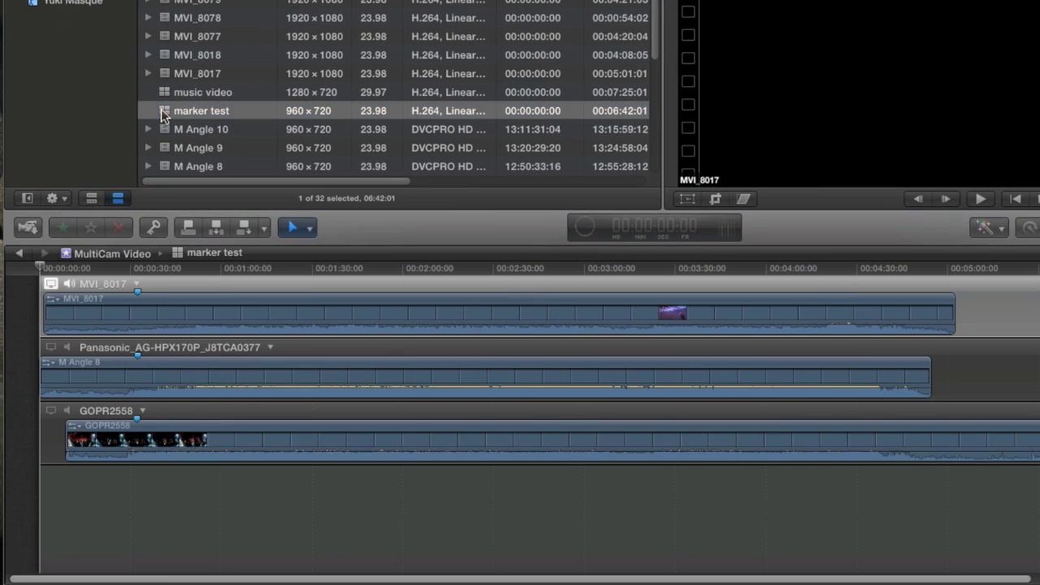
left_click(130, 270)
key("space")
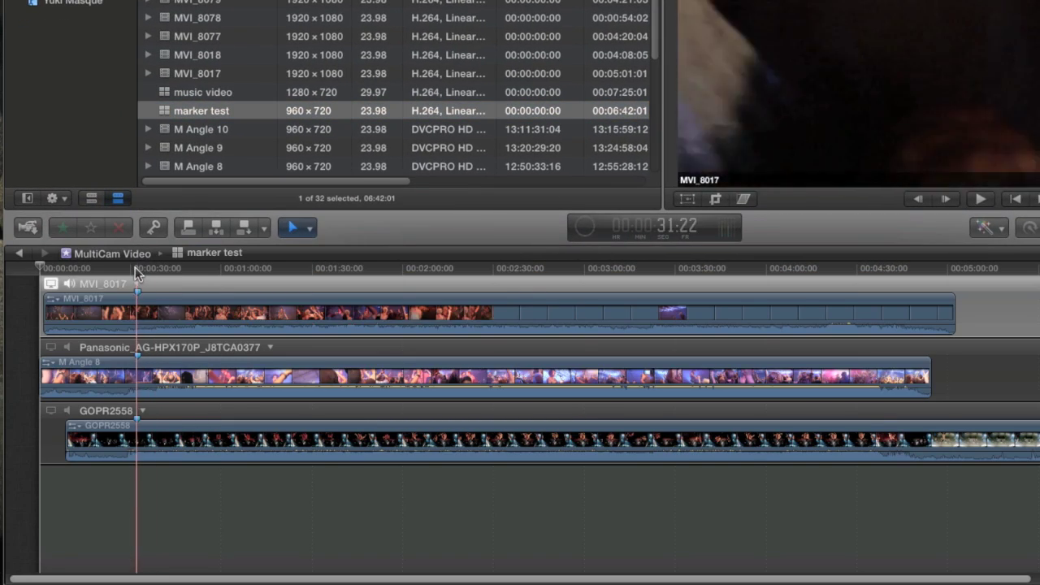
key("space")
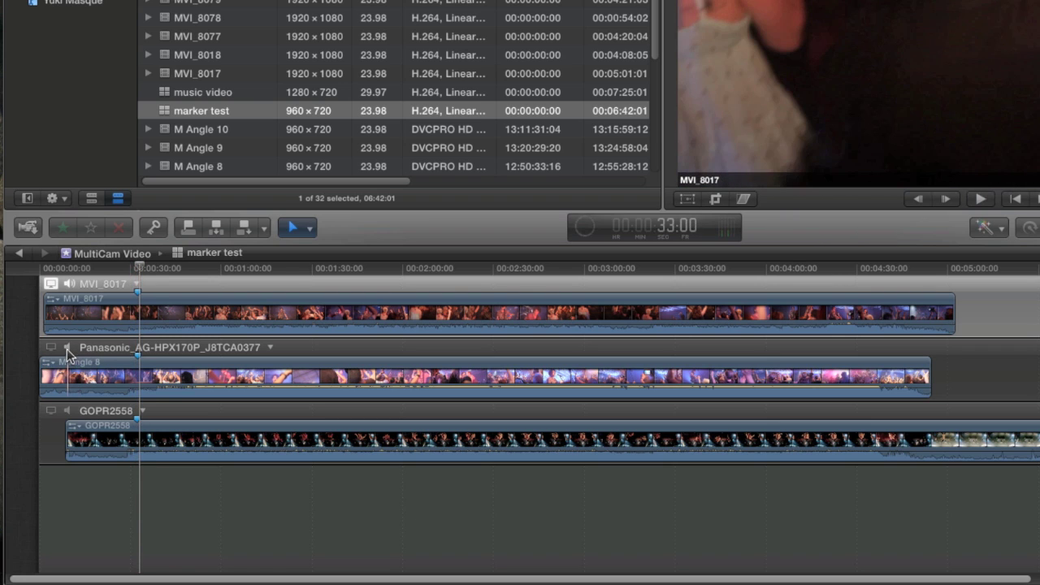
left_click(67, 411)
key("space")
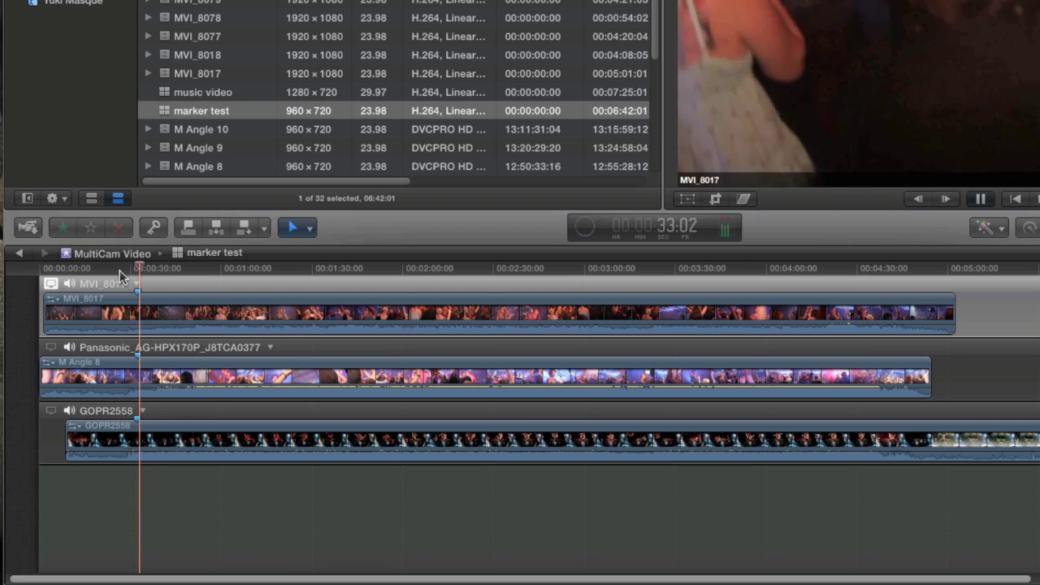
left_click(136, 270)
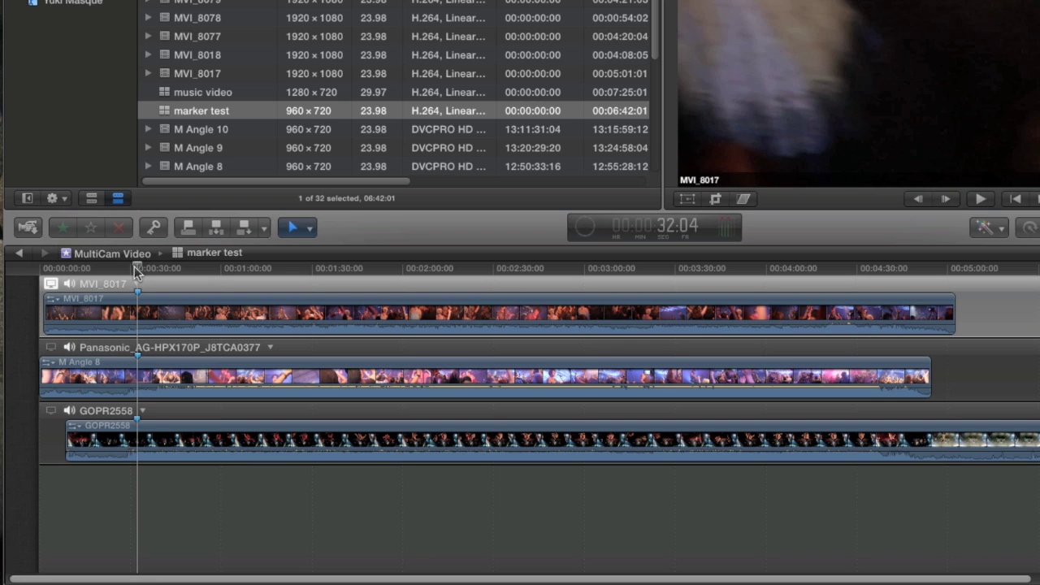
Zoom in on the aligned markers, then fit all angles in the timeline
key("super+equal")
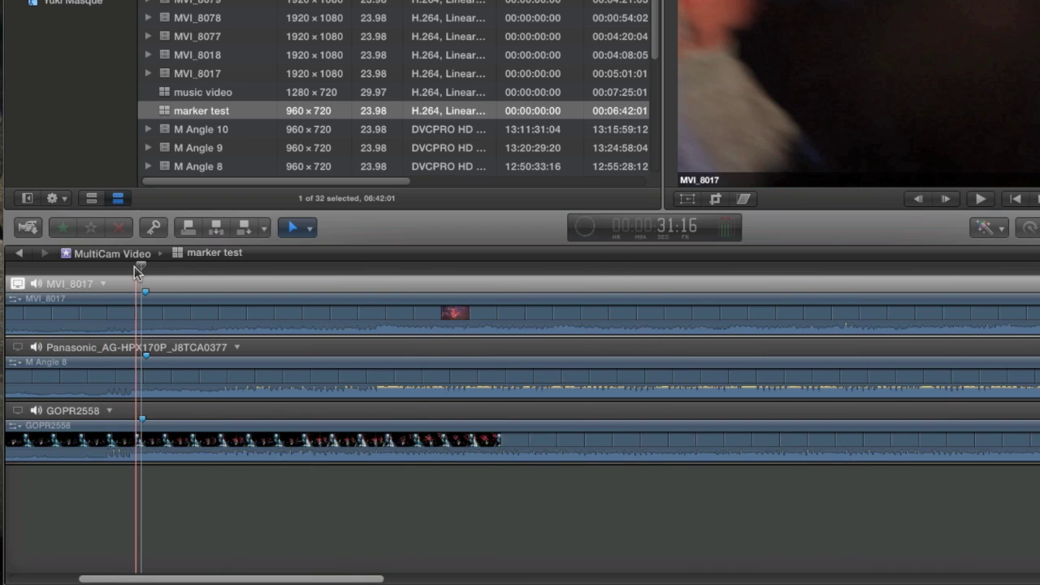
key("super+equal")
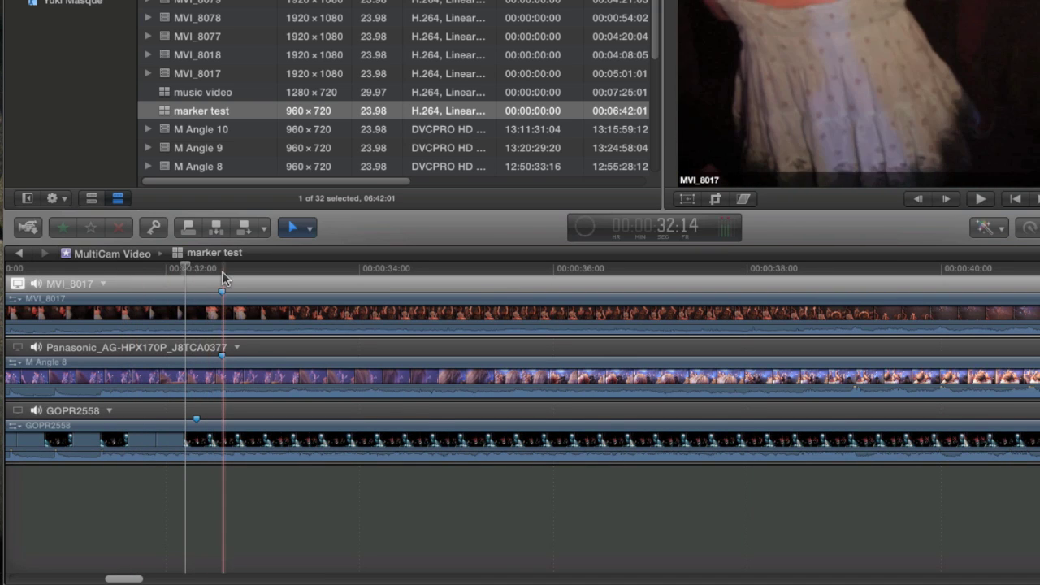
key("shift+z")
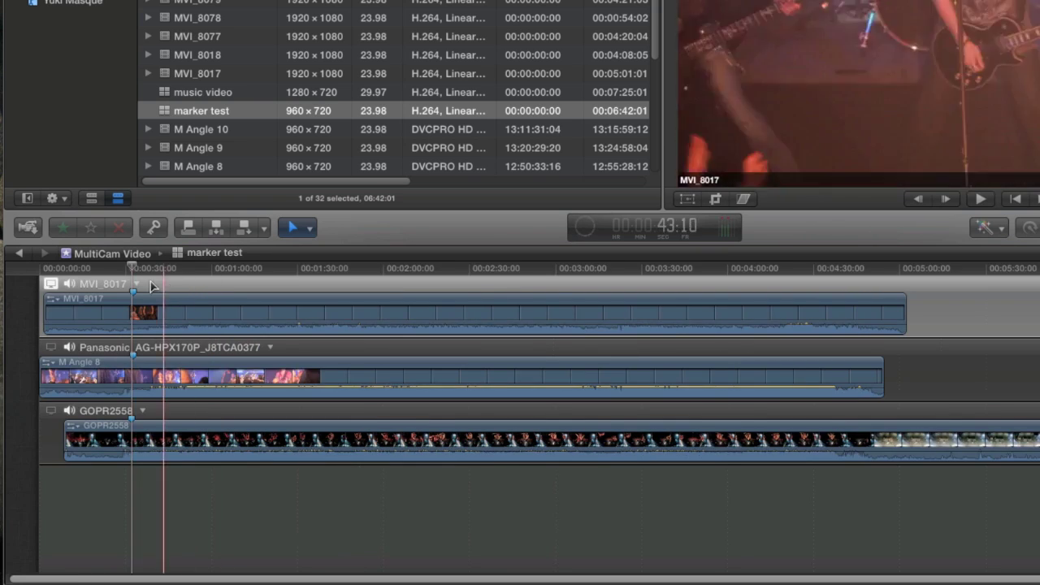
Back in Multicam Video, start a multicam clip from takes MVI_8017 and MVI_8018 and edit its starting timecode
key("super+bracketleft")
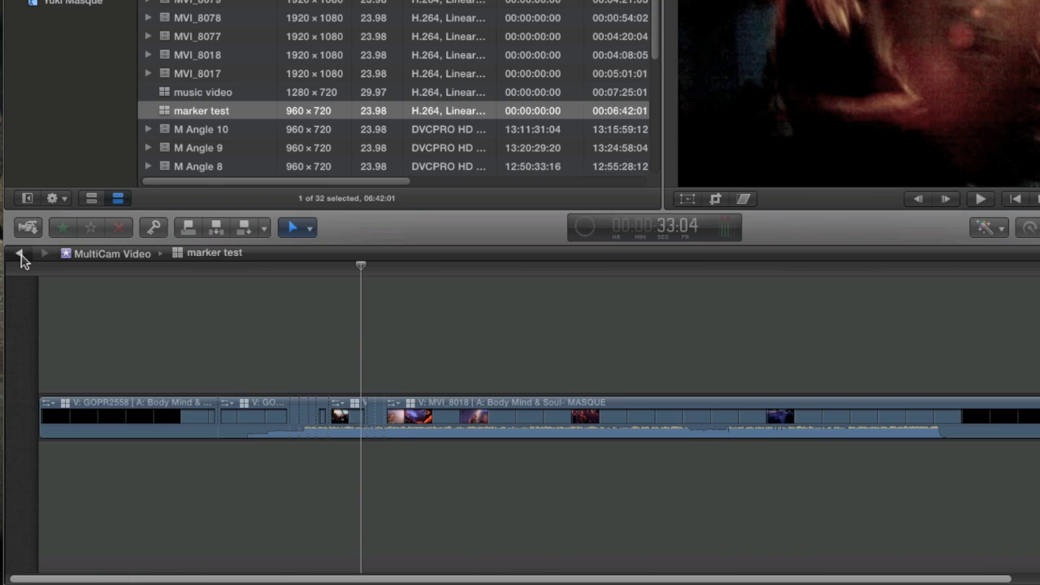
left_click(224, 133)
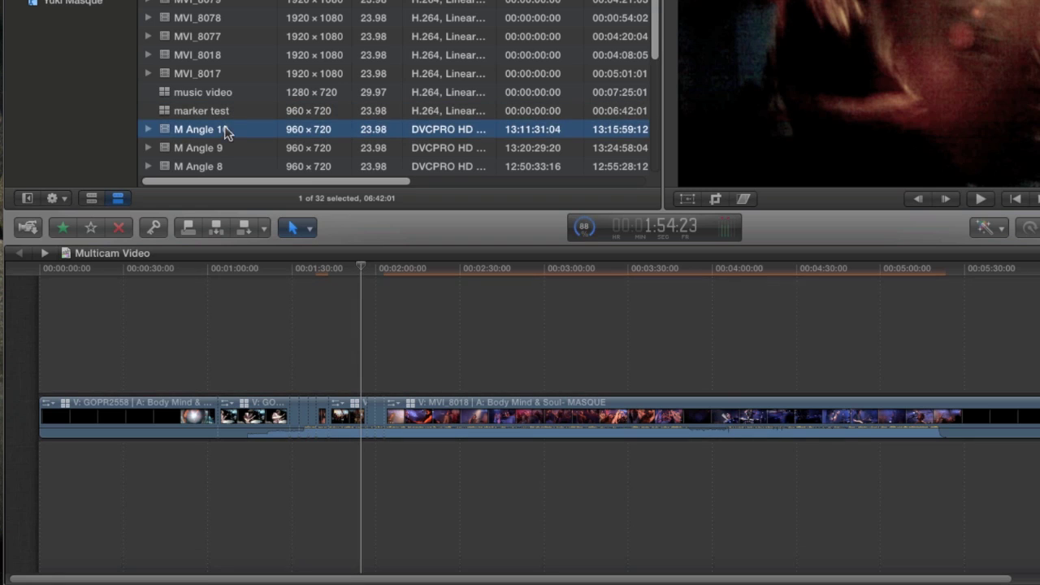
left_click(233, 74)
left_click(224, 55, "super")
right_click(229, 52)
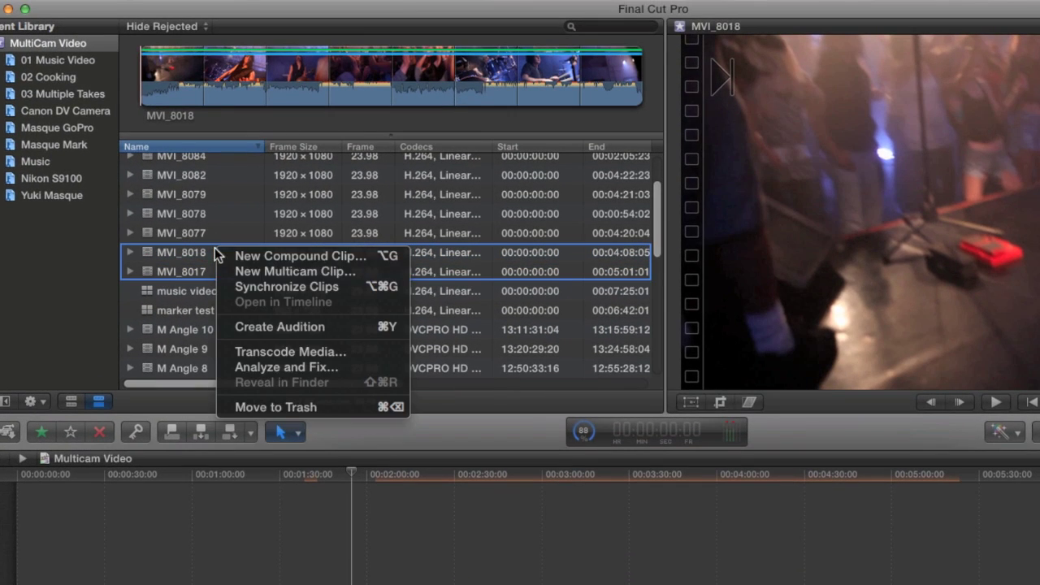
left_click(261, 274)
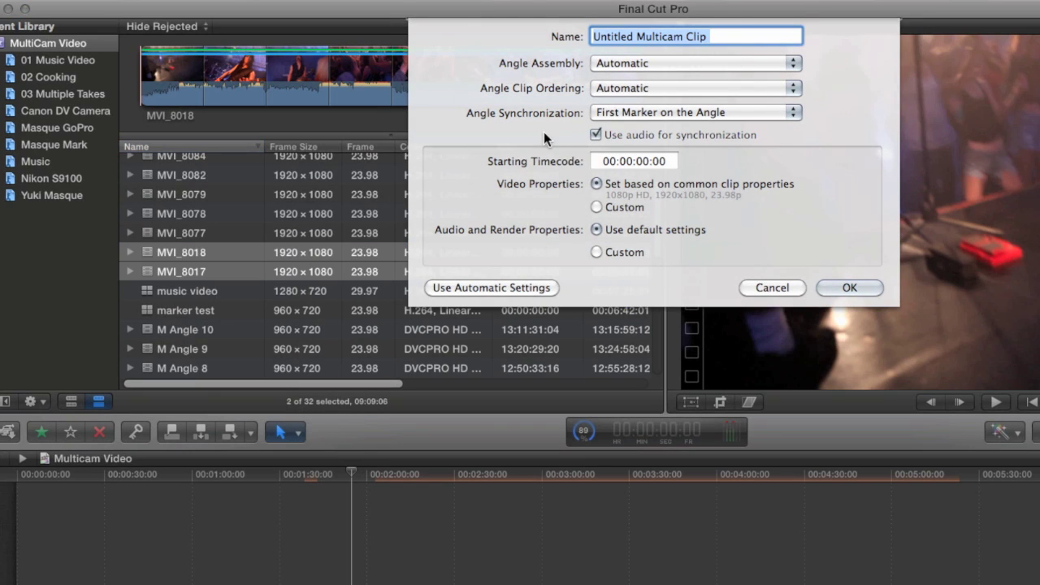
left_click(599, 161)
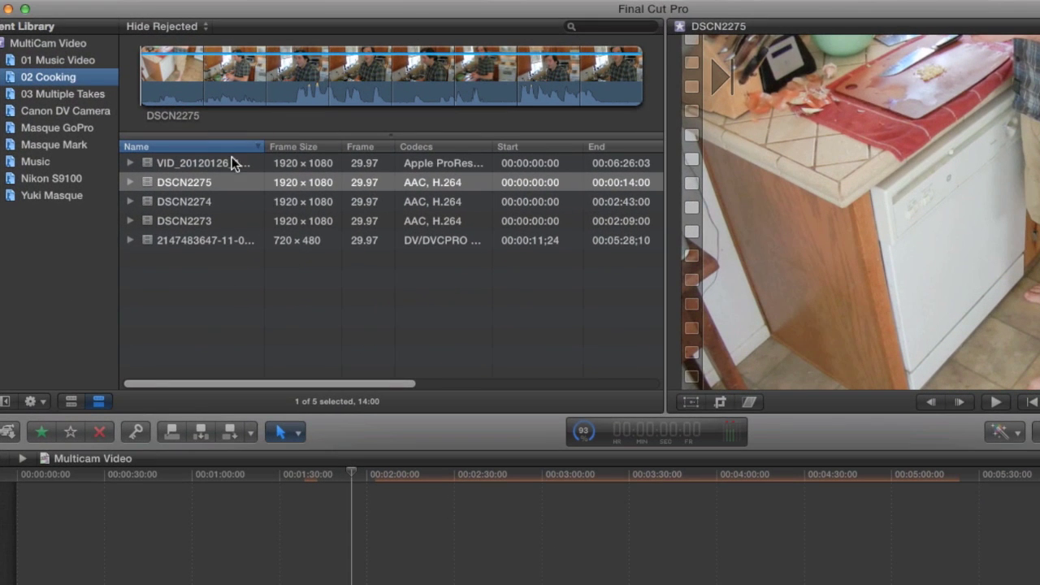
Widen the Name column and preview takes DSCN2273, DSCN2274, DSCN2275 and the 720×480 DV clip
left_click_drag(263, 148, 276, 148)
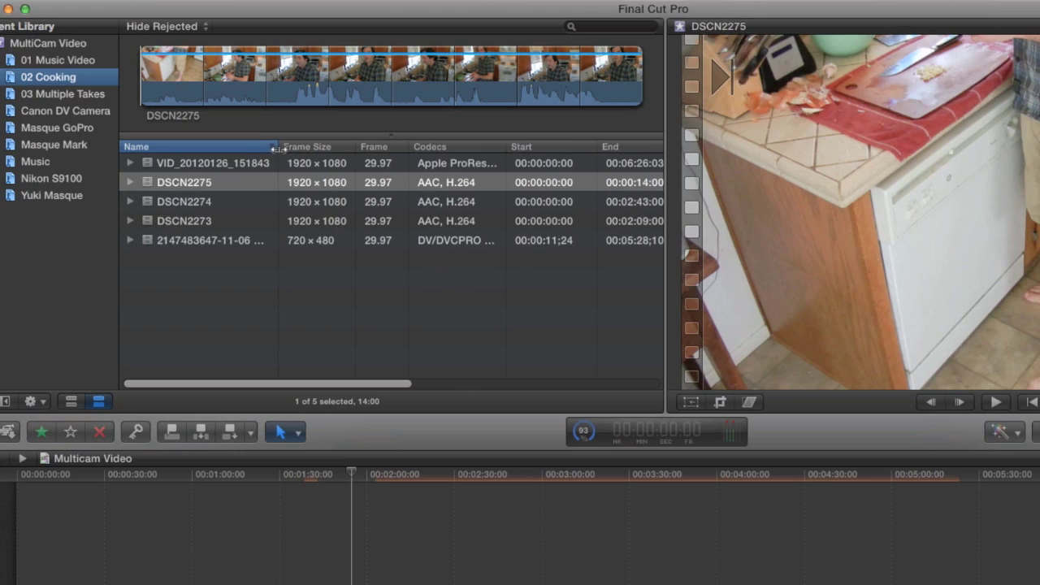
left_click(190, 219)
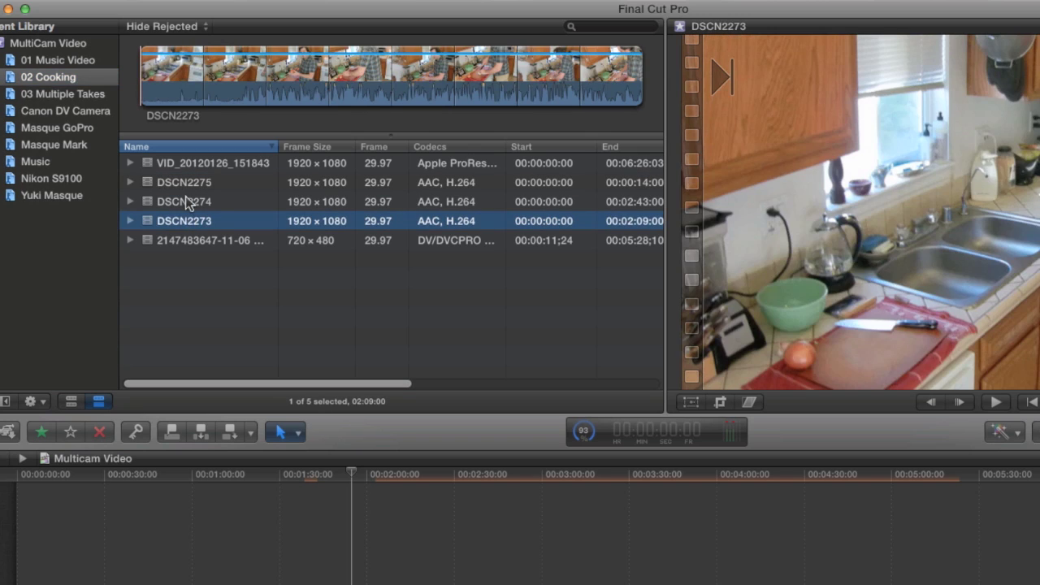
left_click(185, 197)
left_click(187, 186)
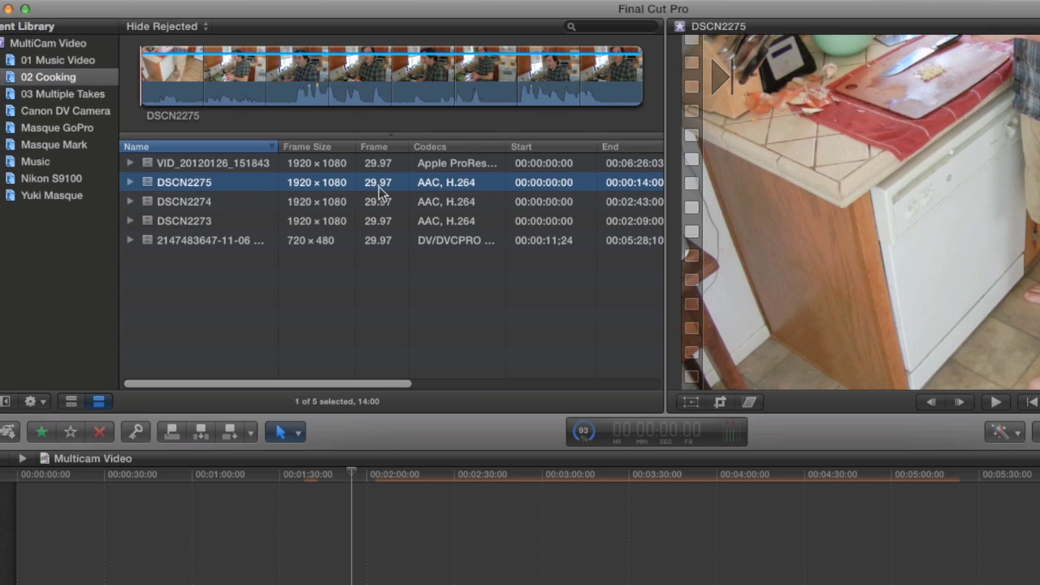
left_click(242, 244)
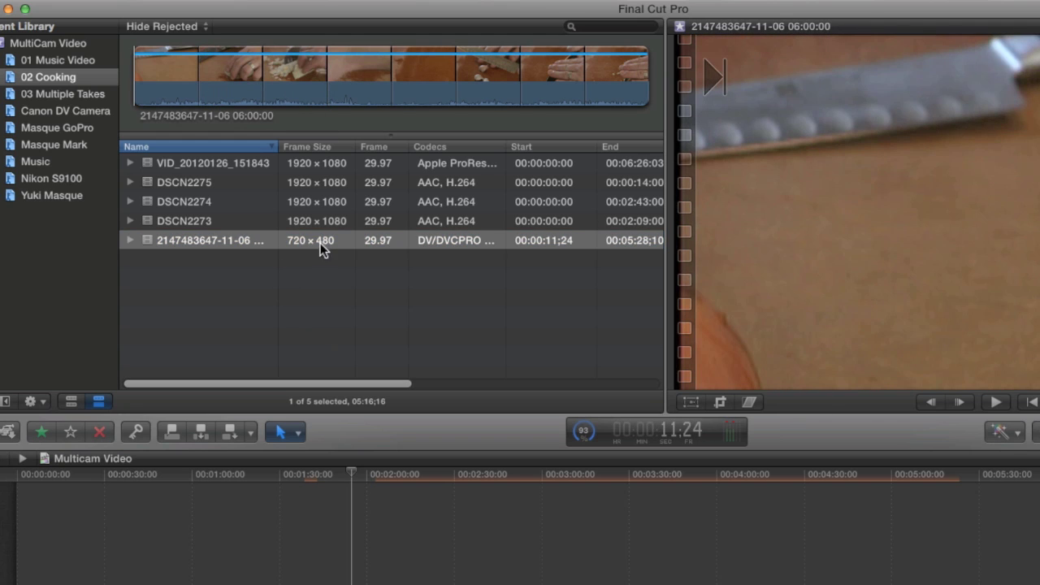
left_click(319, 244)
left_click(238, 221)
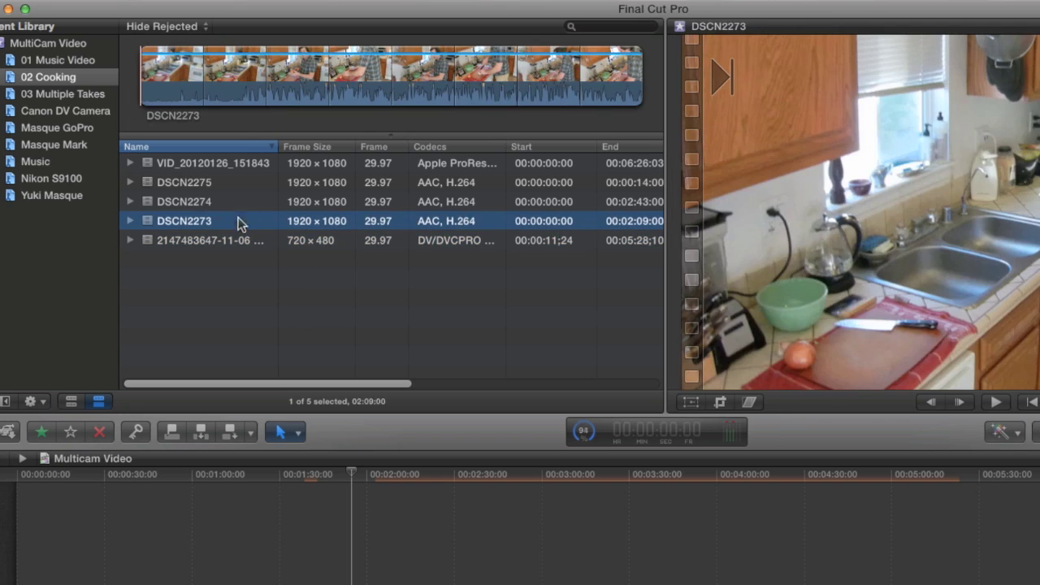
Preview VID_20120126_151843, then select all five 02 Cooking clips
left_click(247, 171)
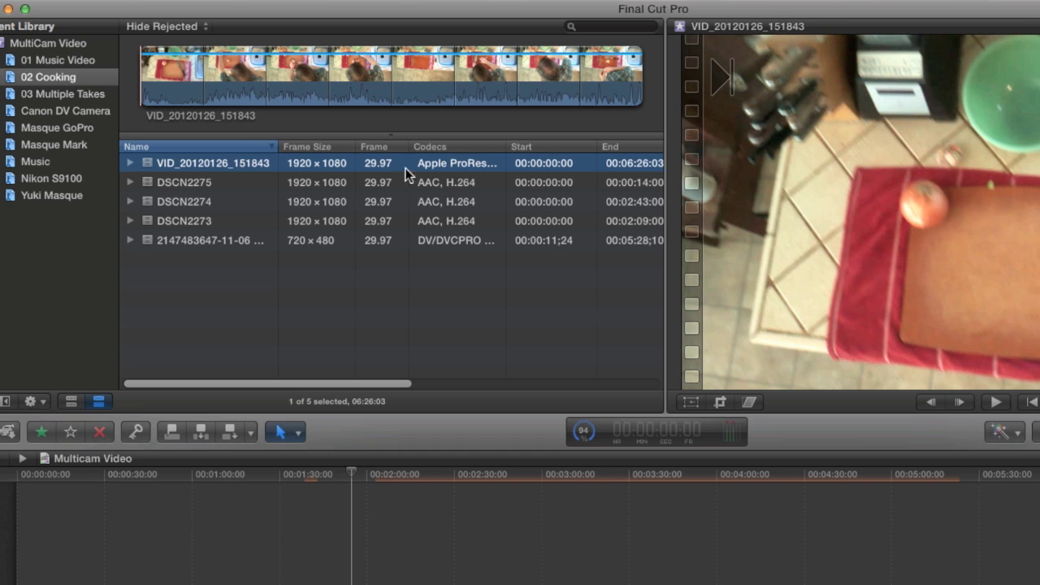
left_click(268, 73)
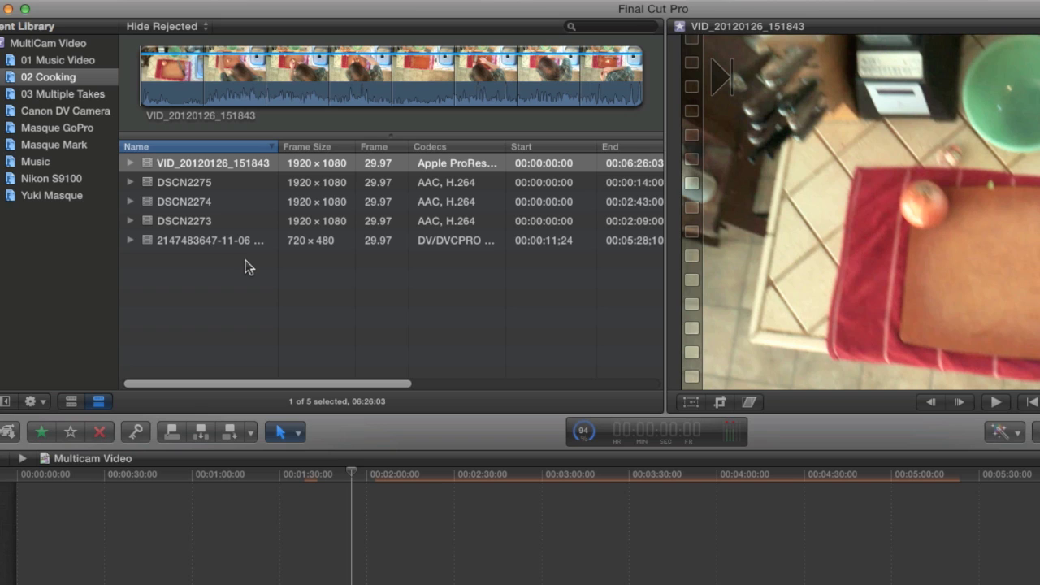
left_click(243, 165)
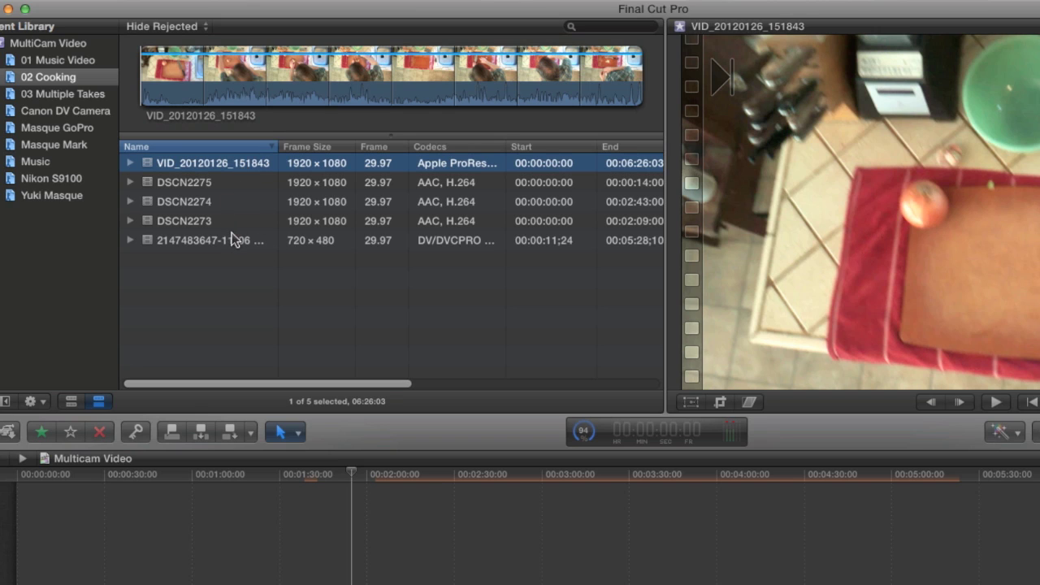
left_click(232, 240, "shift")
Build a multicam clip named 'cooking' from the five cooking clips using automatic settings
right_click(255, 182)
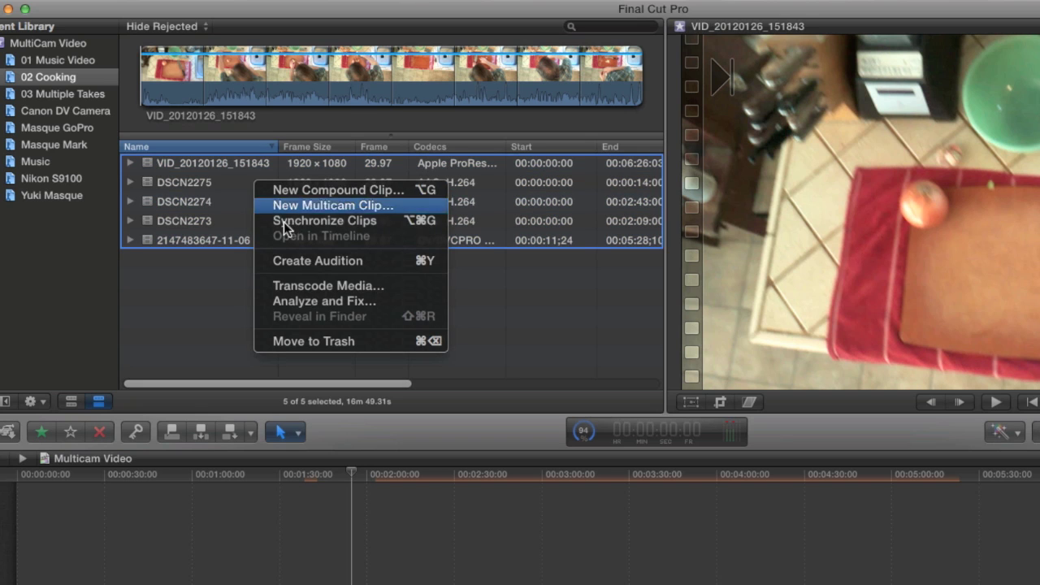
left_click(285, 208)
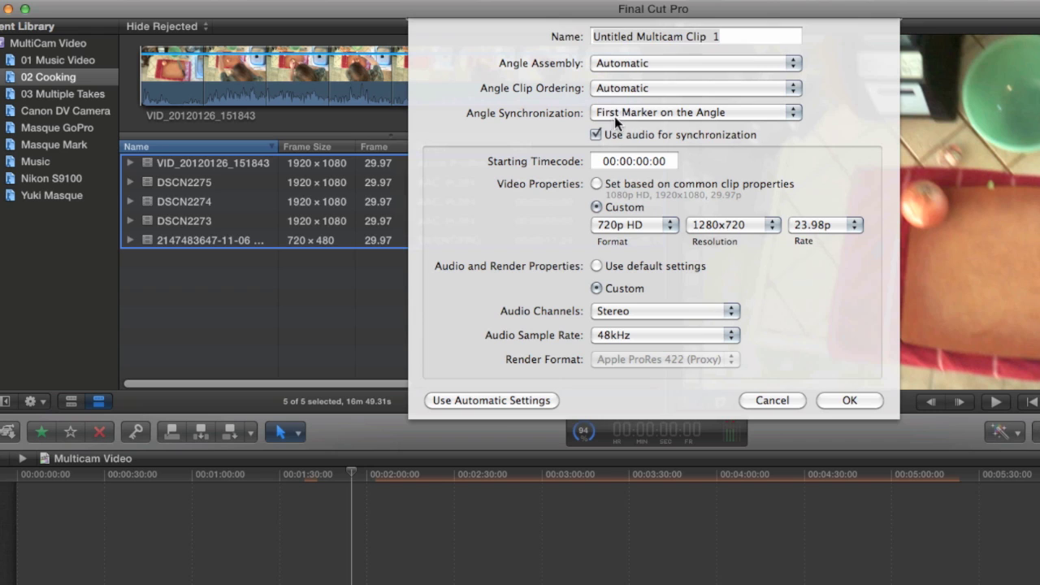
left_click(495, 400)
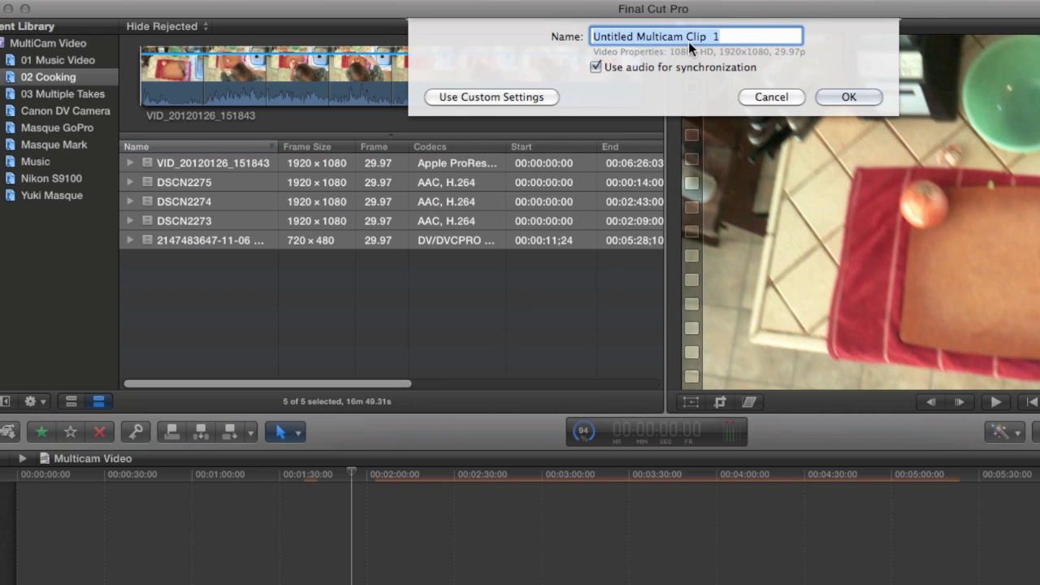
type("cooking")
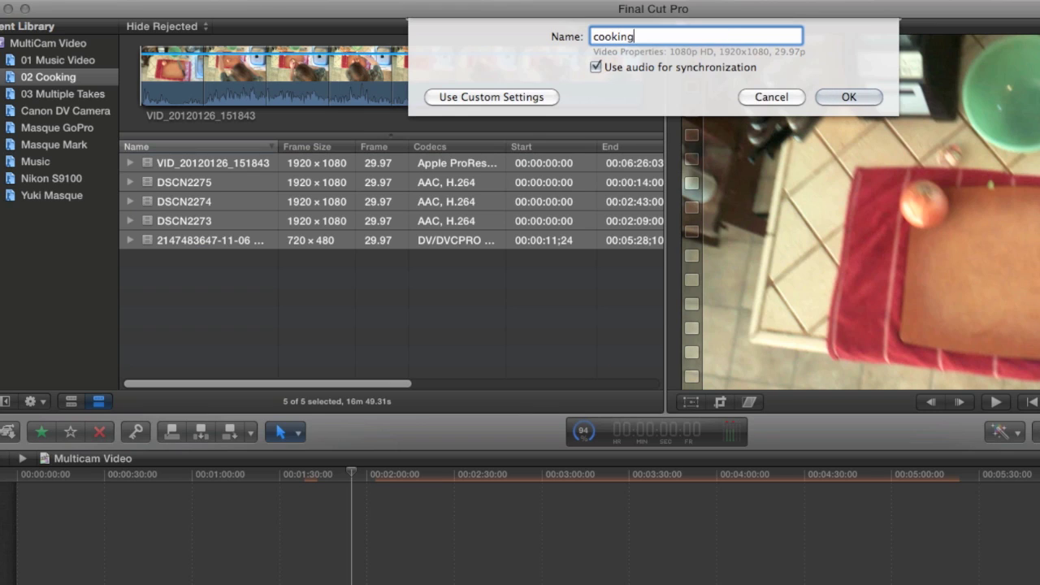
key("Return")
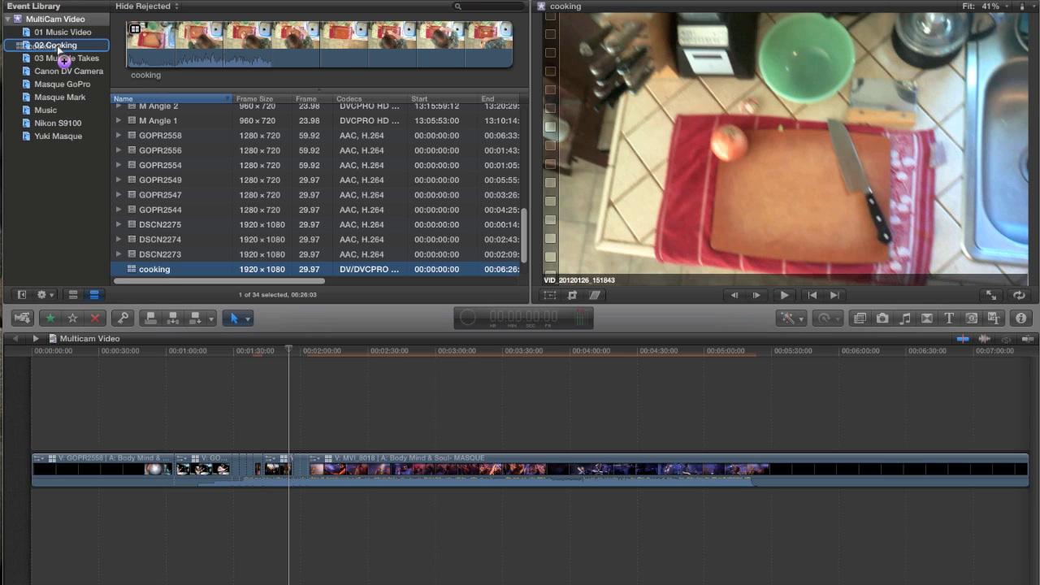
Open the cooking multicam clip from the 02 Cooking event in the angle editor
left_click(59, 46)
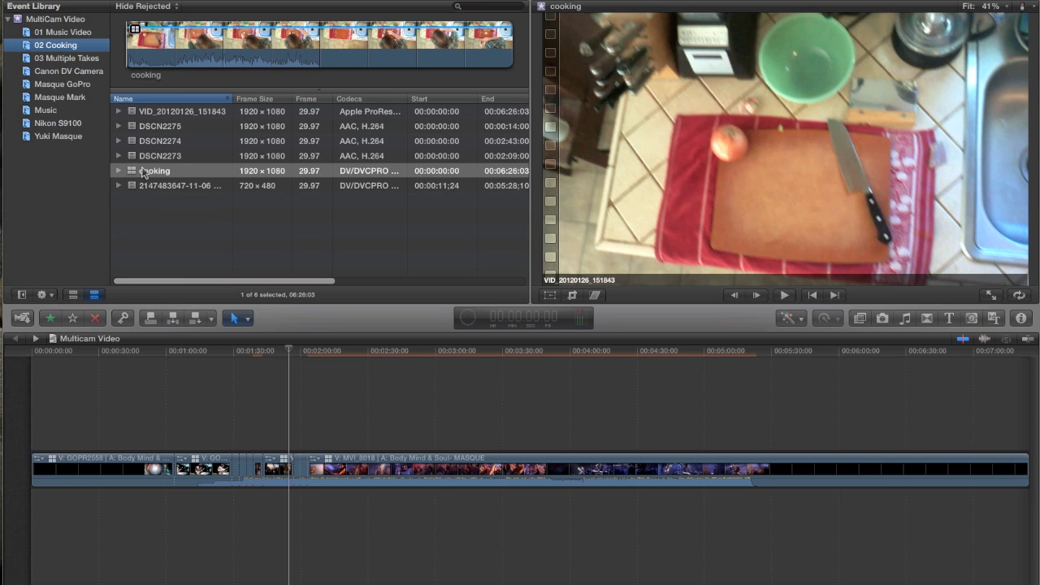
left_click(133, 175)
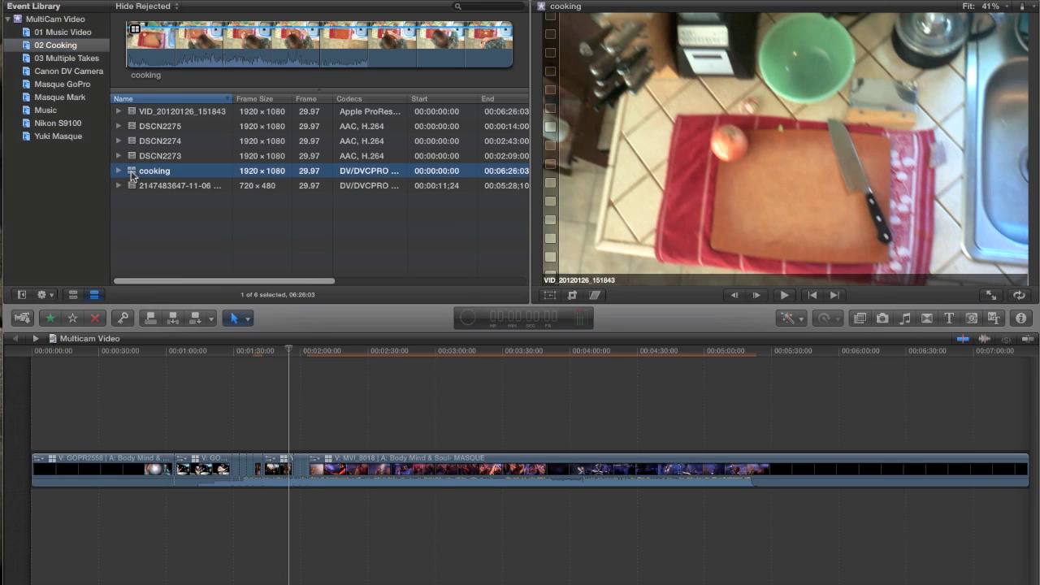
double_click(133, 176)
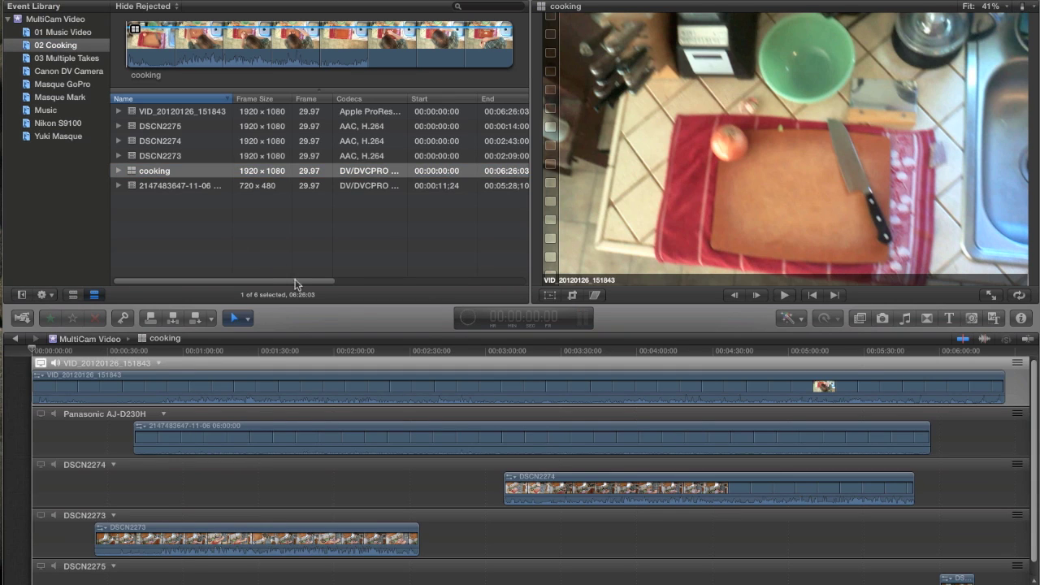
Raise the timeline divider and show a widened Angle Viewer tiling every angle
left_click_drag(430, 303, 425, 213)
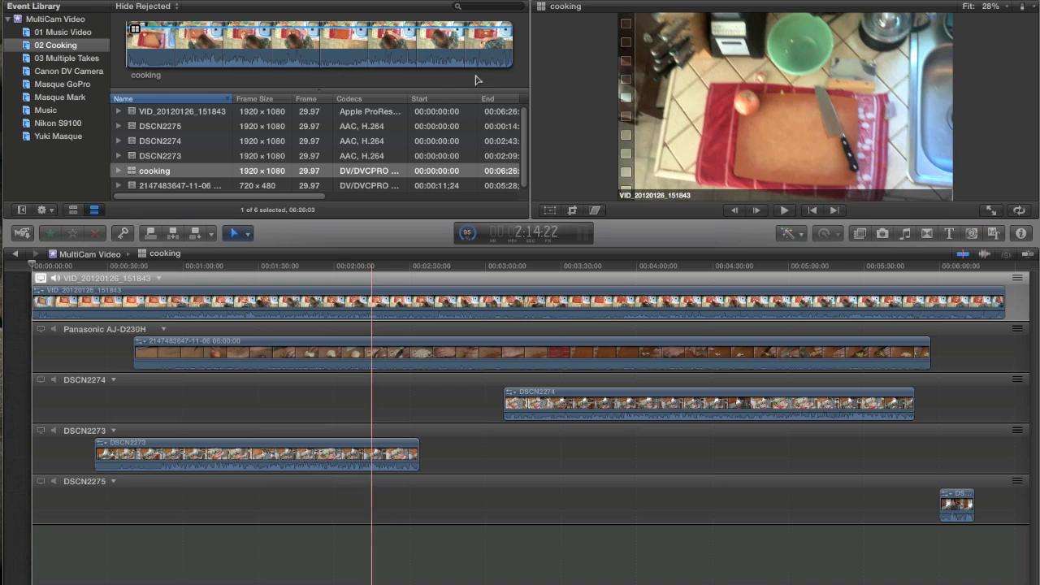
left_click(1024, 6)
left_click(957, 46)
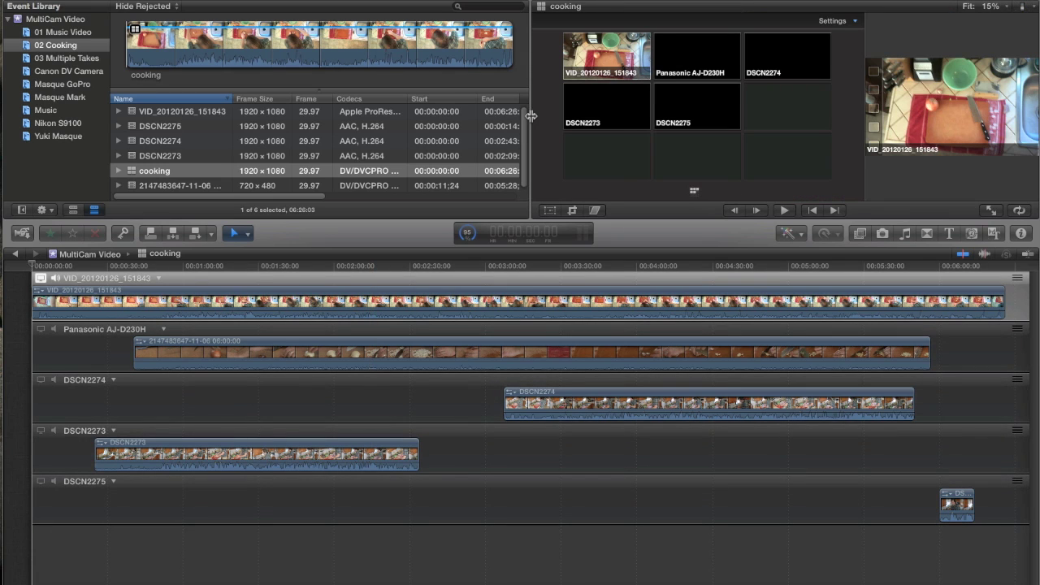
left_click_drag(530, 116, 345, 130)
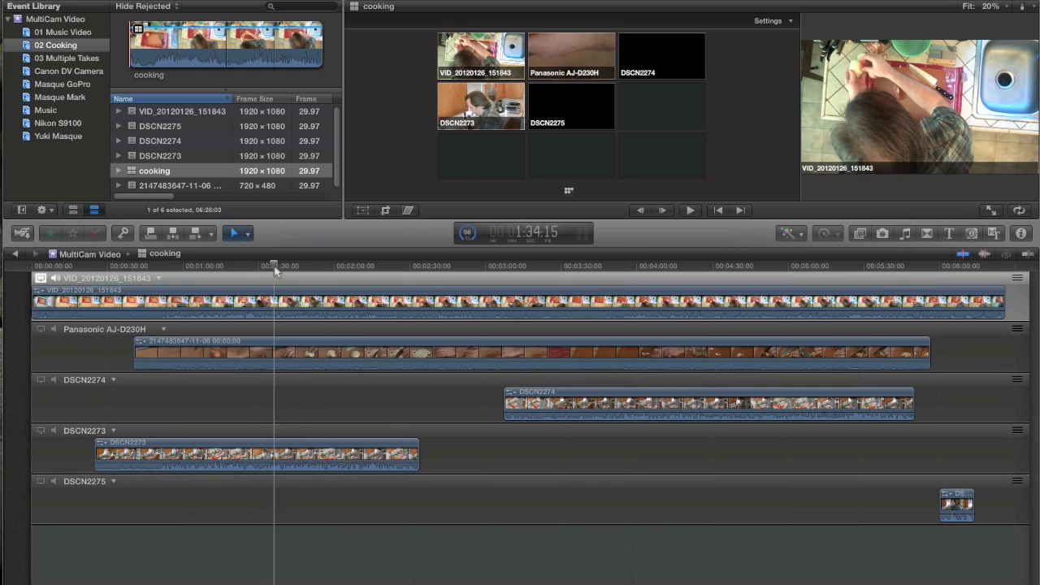
Drag the DSCN2273 and DSCN2275 clips up into the DSCN2274 angle lane, keeping their timing
left_click(226, 441)
left_click(230, 451)
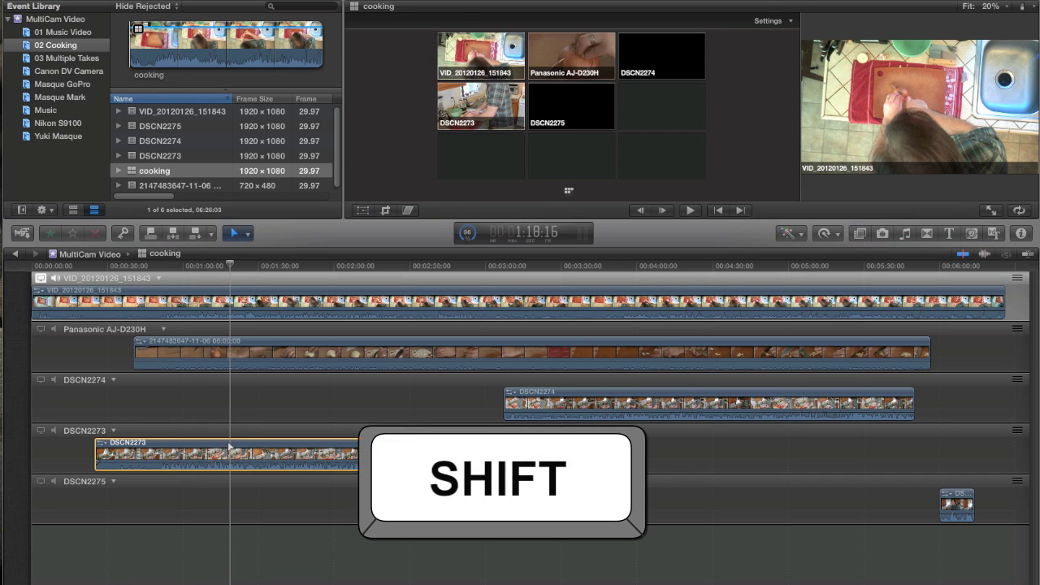
left_click_drag(230, 455, 232, 403)
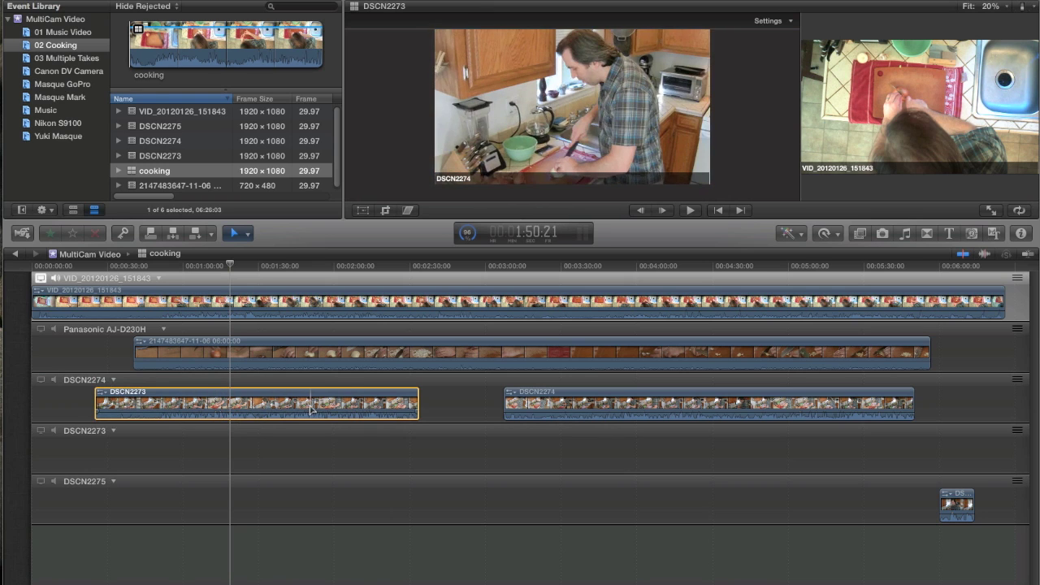
left_click(959, 503)
key("super+shift+7")
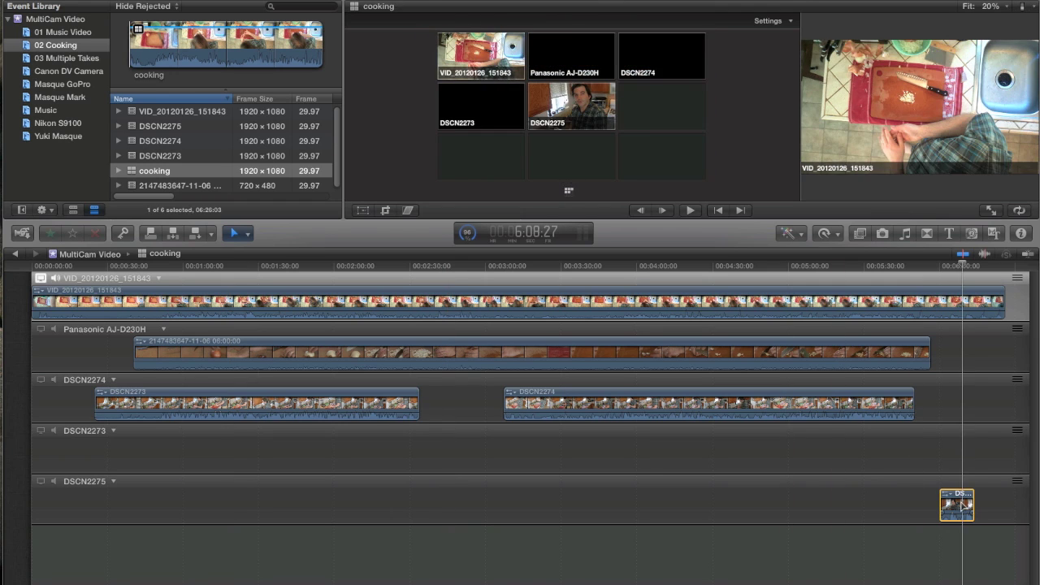
left_click_drag(958, 503, 957, 403)
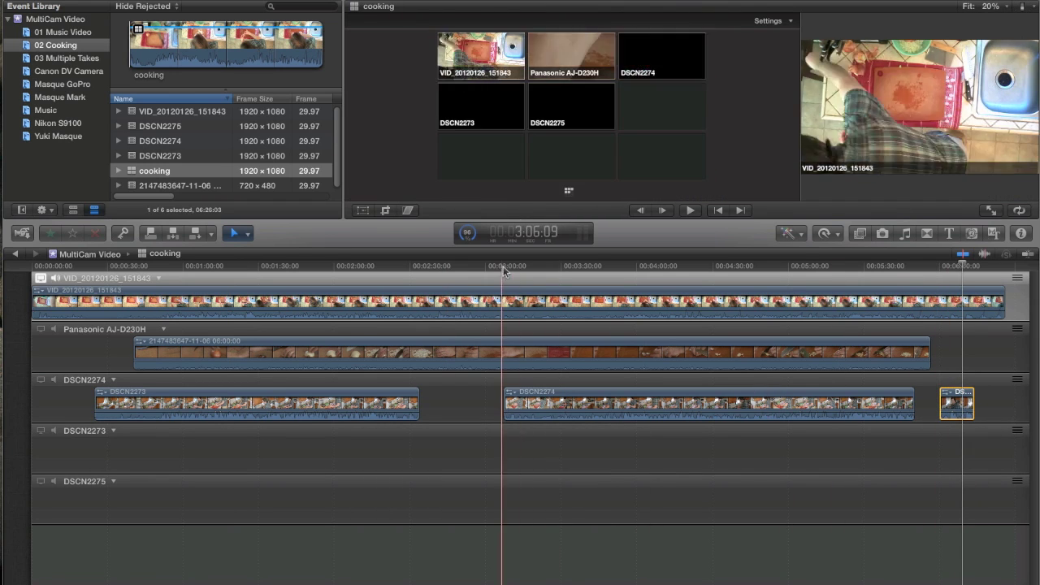
Scrub the playhead back through the clip to check the angles
left_click(568, 268)
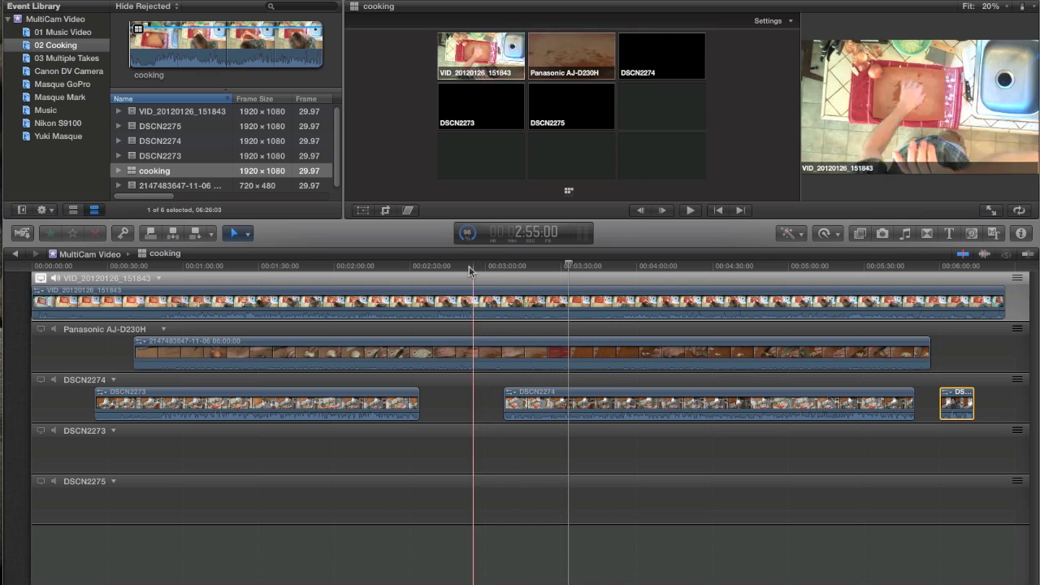
left_click(424, 269)
left_click_drag(423, 268, 395, 275)
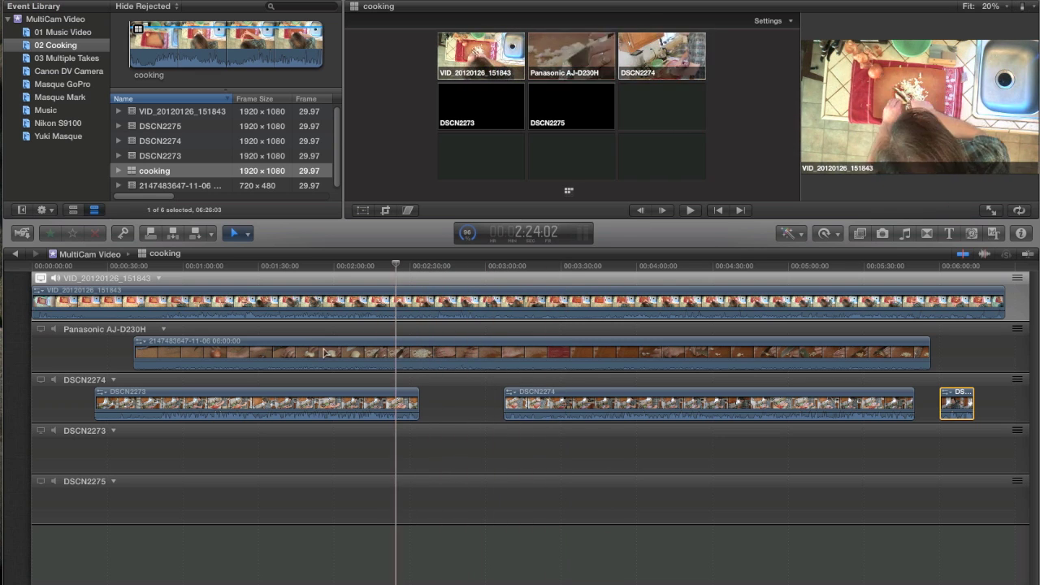
Delete the empty DSCN2273 and DSCN2275 angles, then drag the divider down to enlarge the viewer
left_click(115, 431)
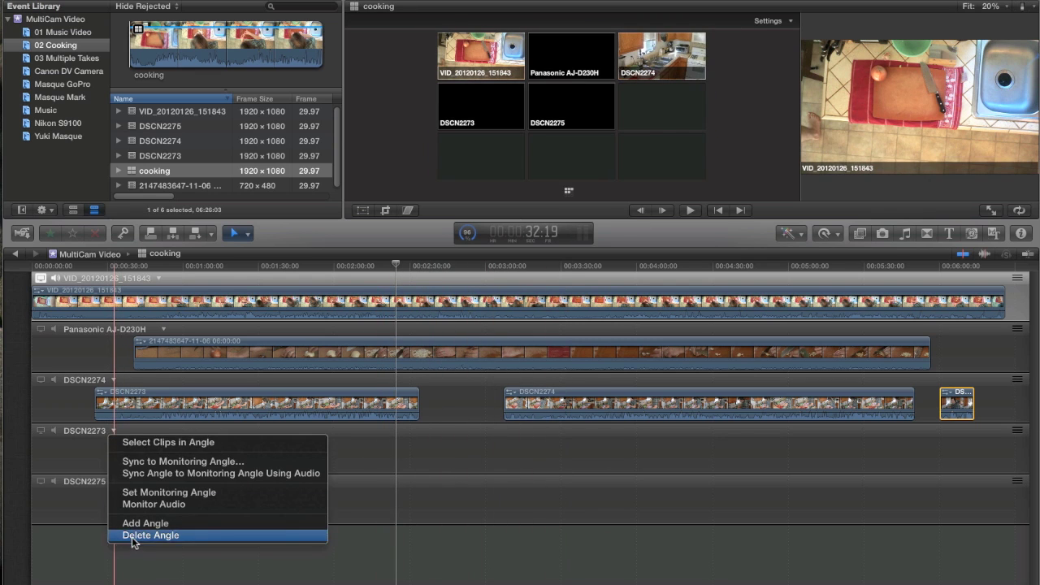
left_click(133, 538)
left_click(114, 431)
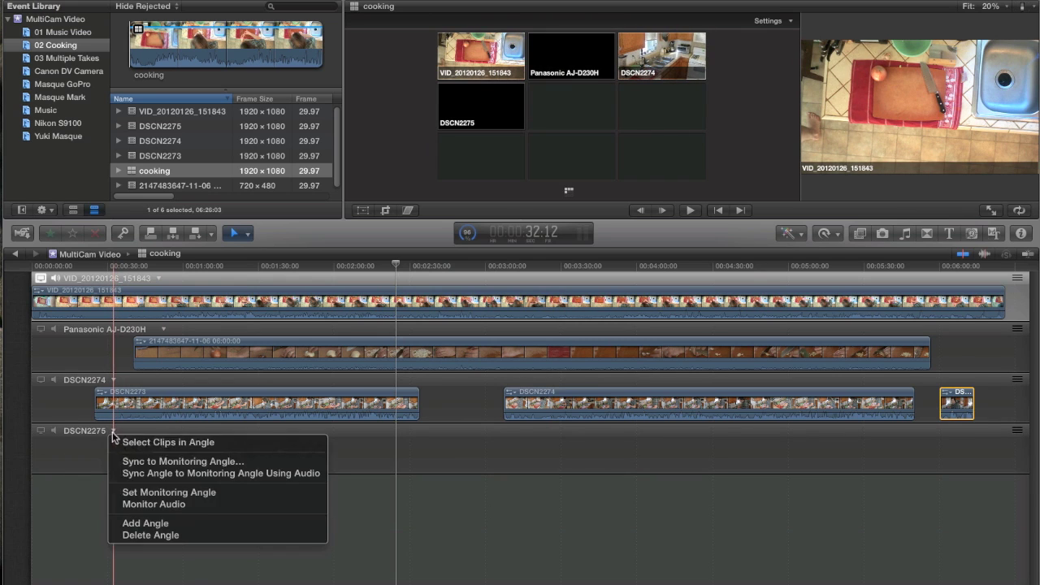
left_click(146, 536)
left_click_drag(227, 269, 262, 268)
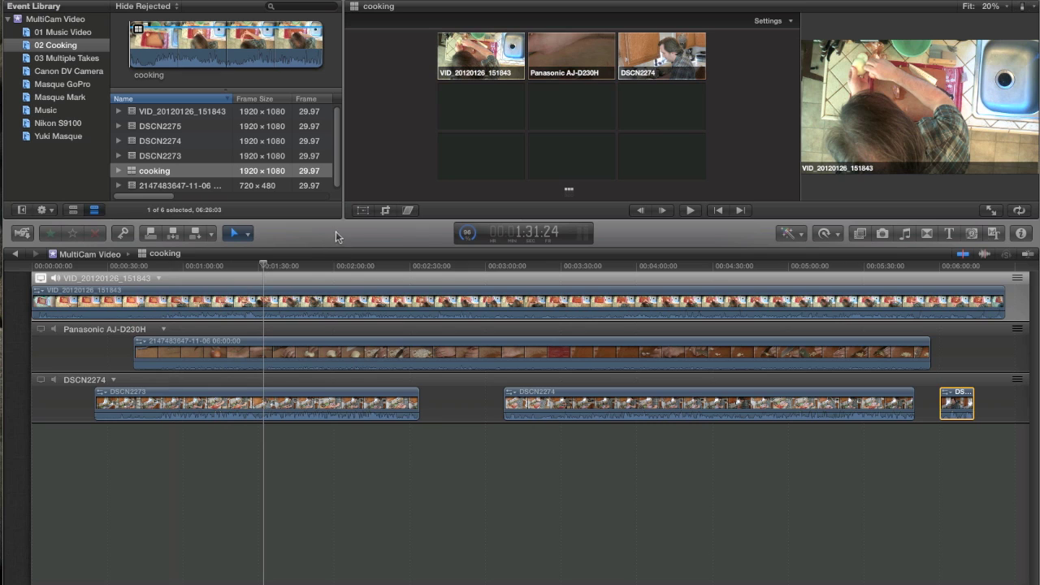
left_click_drag(359, 231, 357, 312)
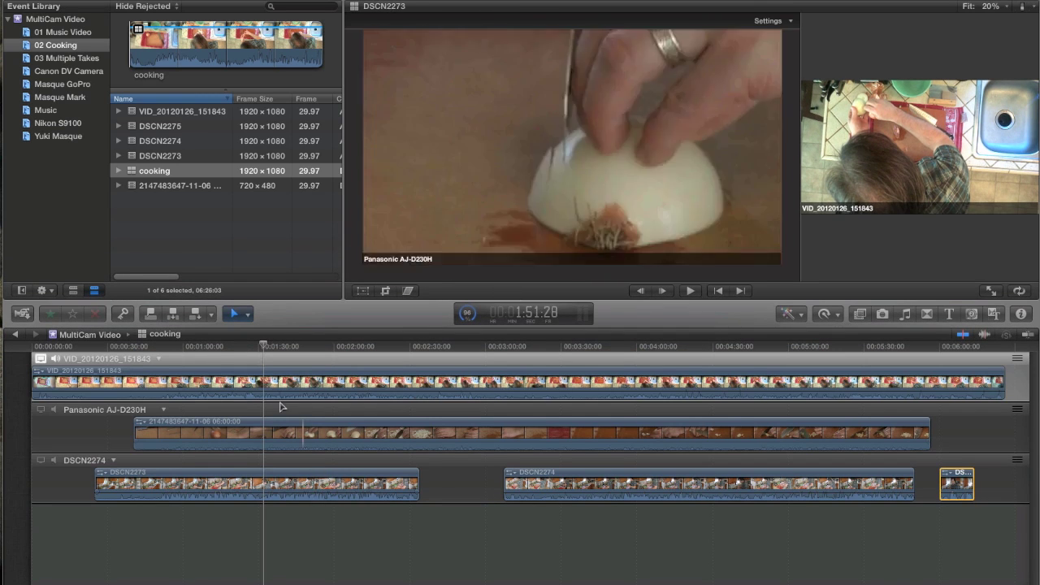
Show the Angle Viewer at about 1:26, switch it to 4 Angles, then hide it
key("shift+super+7")
left_click(251, 346)
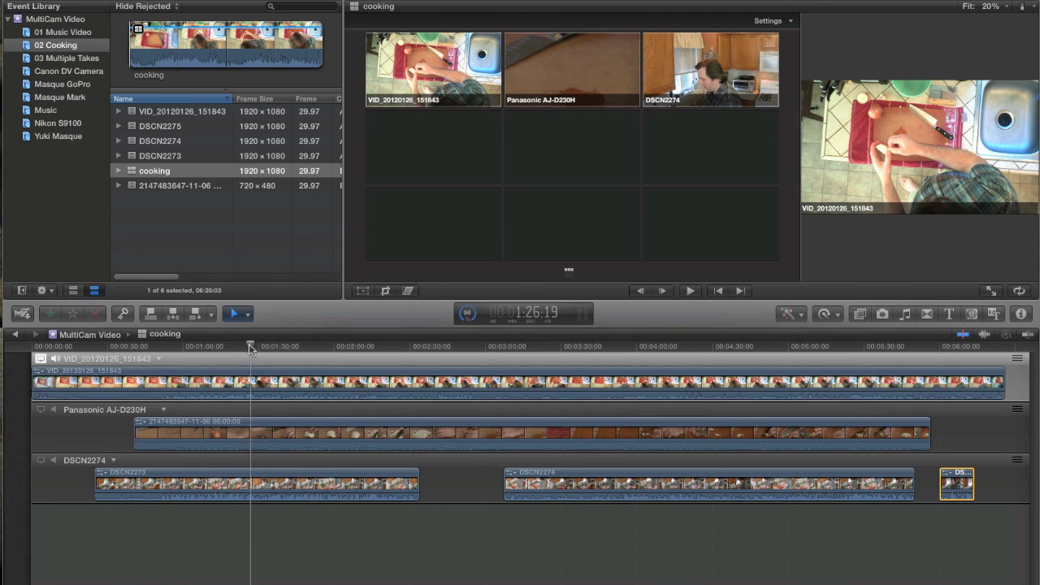
left_click(792, 23)
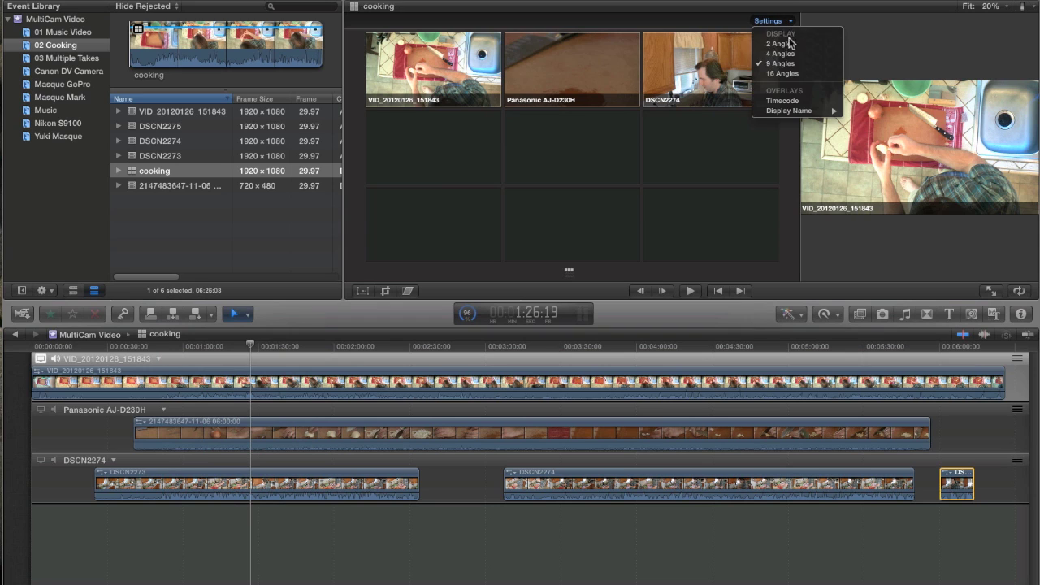
left_click(785, 60)
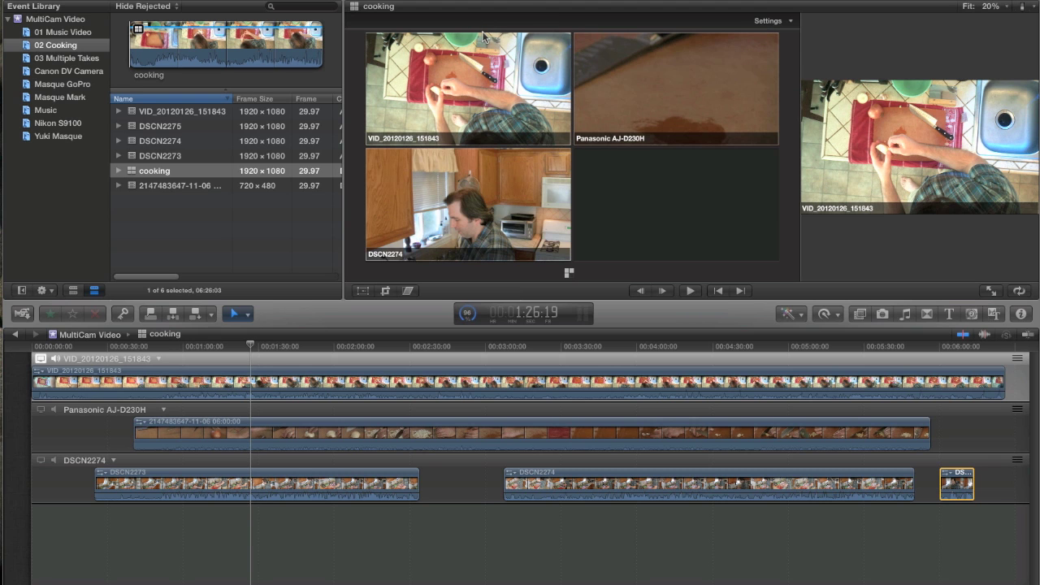
key("super+shift+7")
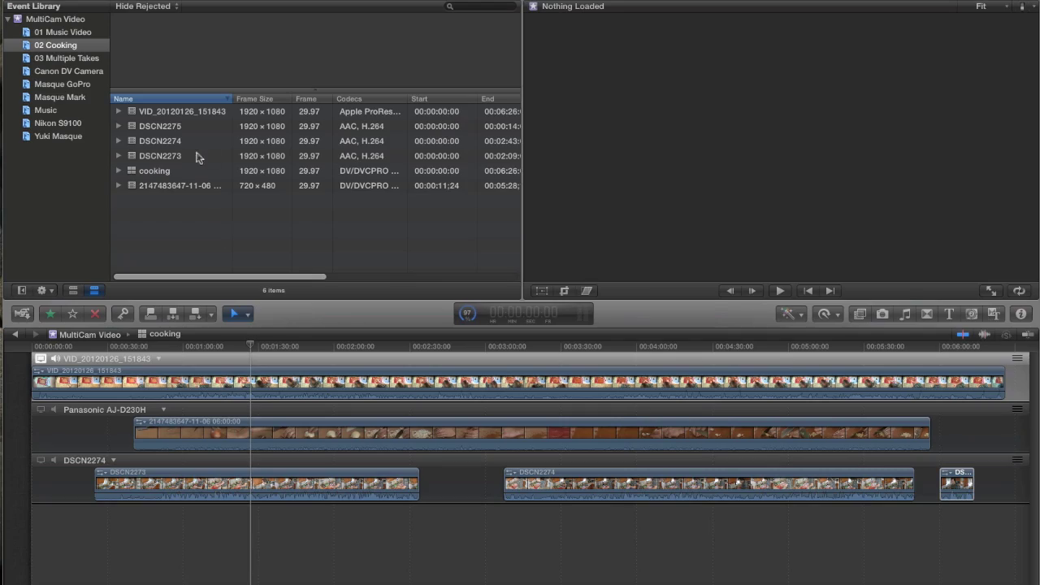
Select the DSCN2274, DSCN2275 and DSCN2273 takes in the browser list
left_click(175, 141)
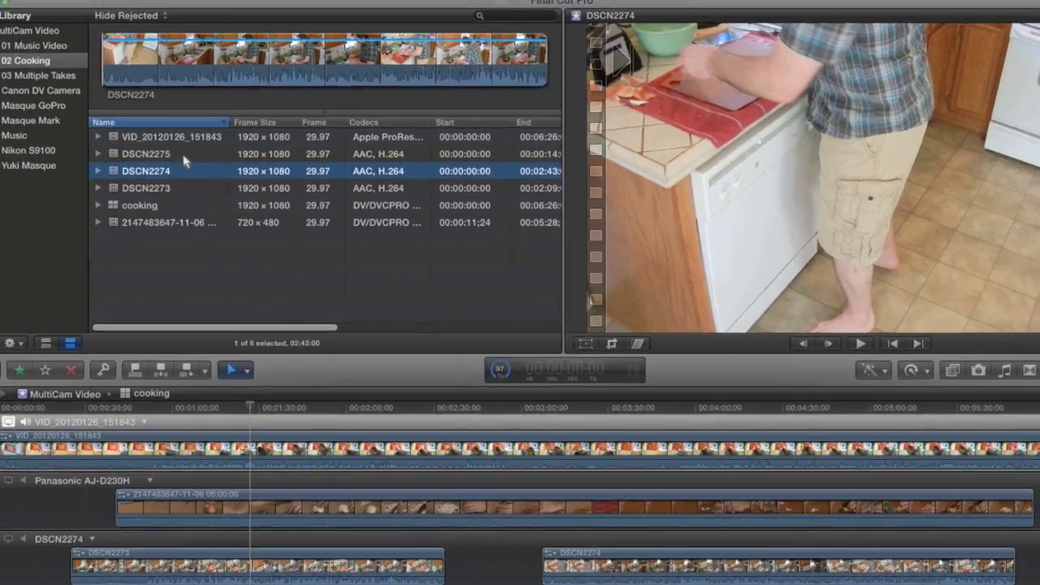
left_click(183, 154)
left_click(195, 189)
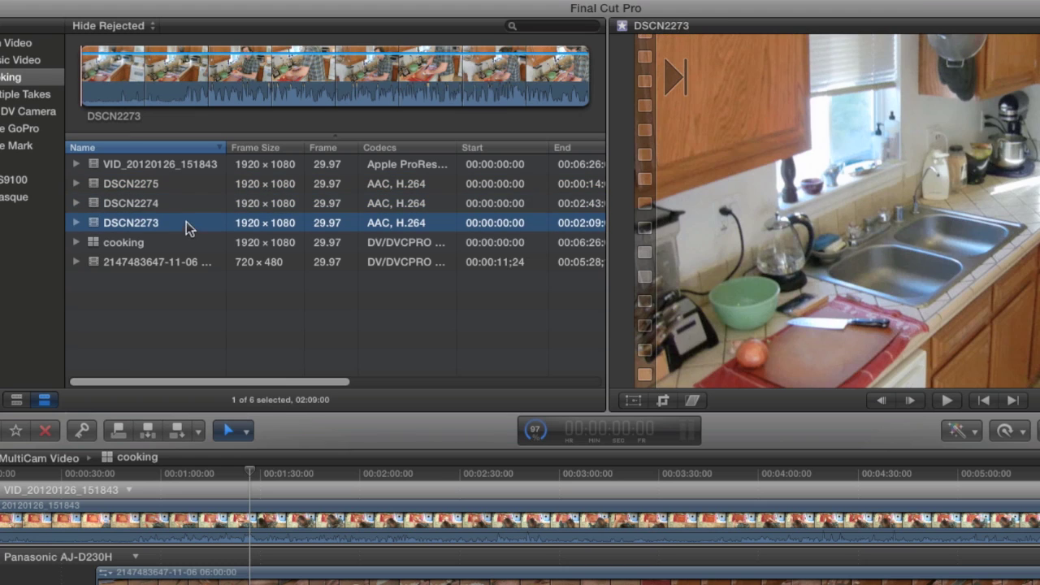
Scroll the browser columns and drag the Camera Angle header beside Name
left_click_drag(311, 380, 402, 382)
left_click_drag(493, 156, 267, 169)
right_click(280, 150)
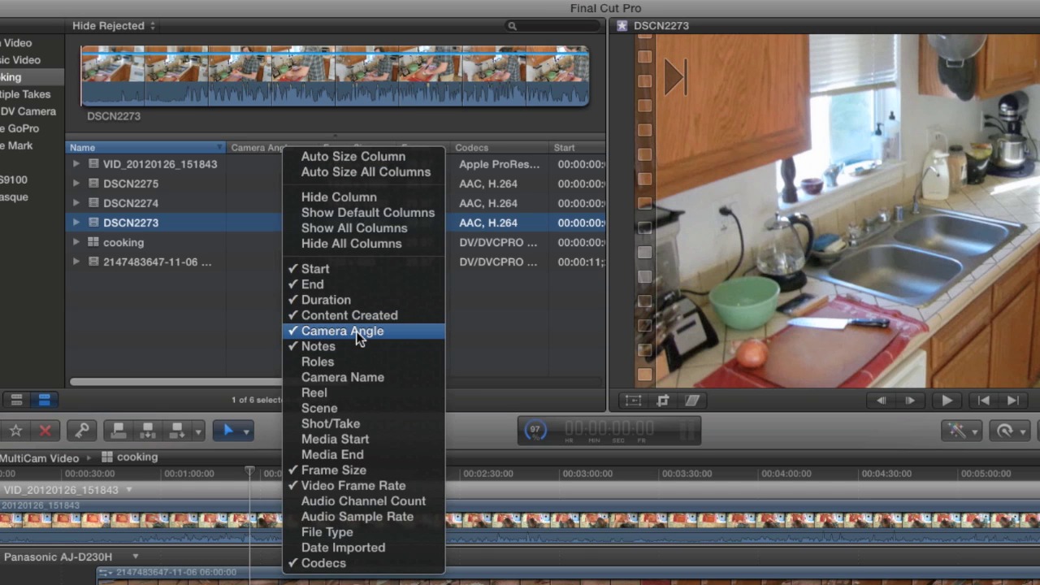
left_click(234, 335)
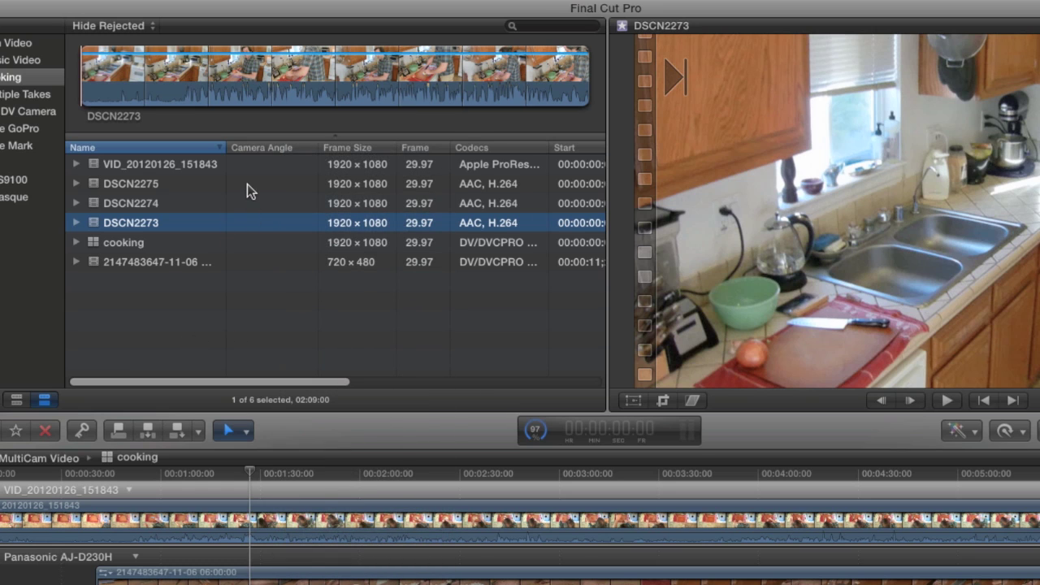
key("Up")
key("Up")
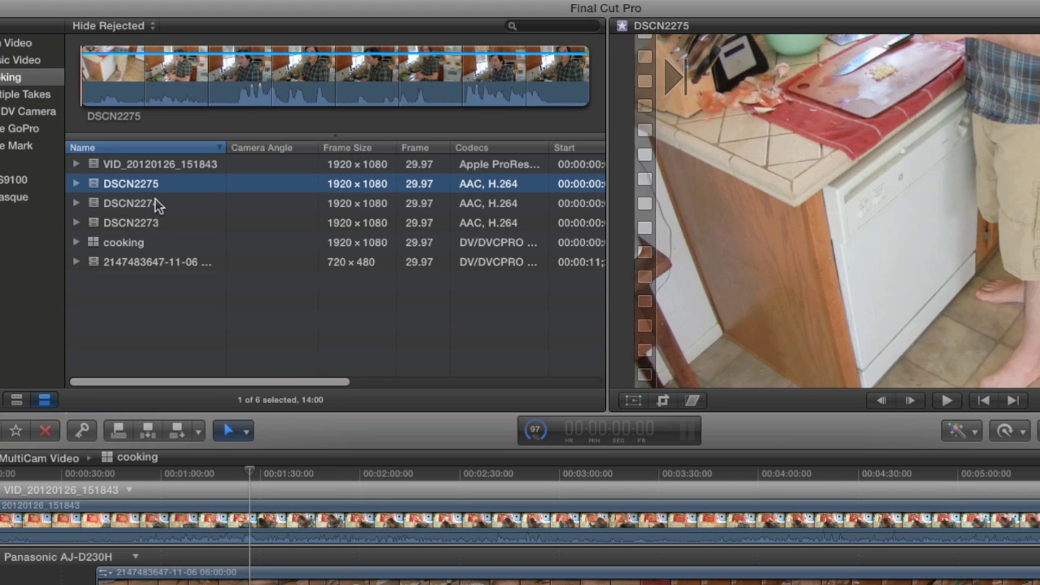
Select all three DSCN takes and show the Info inspector's General metadata view
left_click(161, 221, "shift")
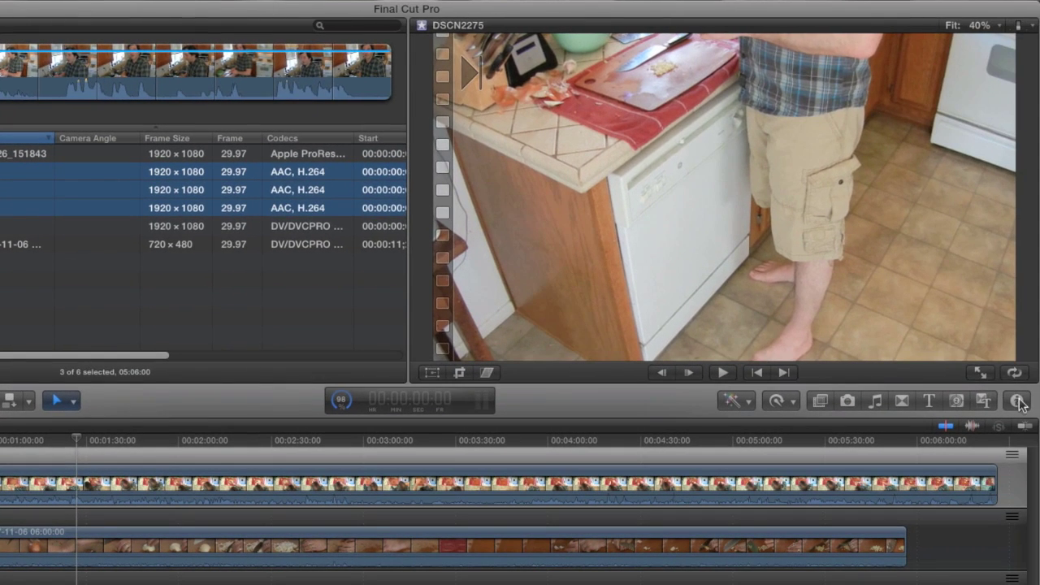
left_click(1019, 401)
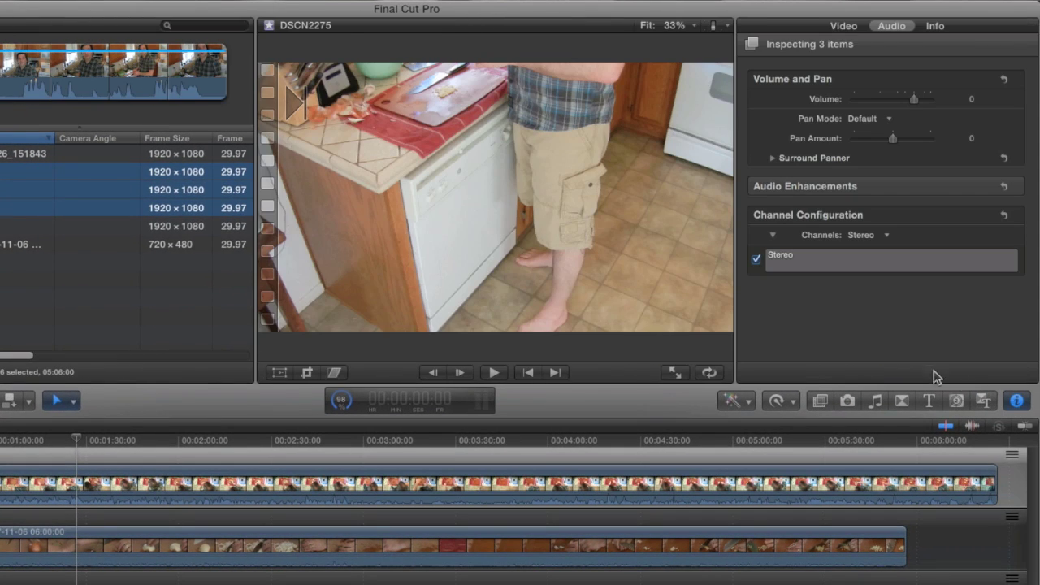
left_click(935, 27)
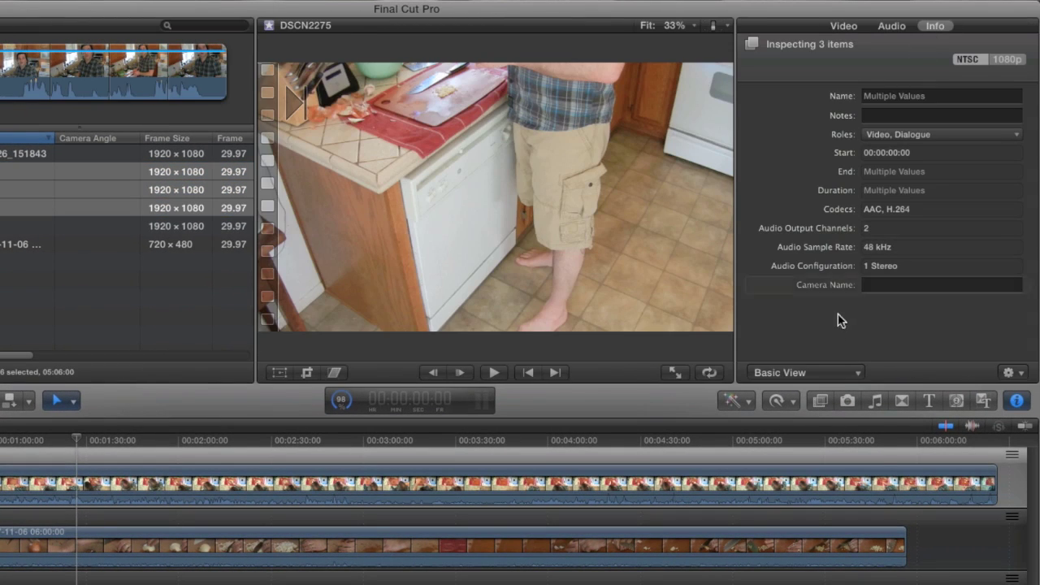
left_click(805, 372)
left_click(823, 383)
Enter CAM A as their Camera Angle and check it on each DSCN take
scroll(818, 225, "down", 2)
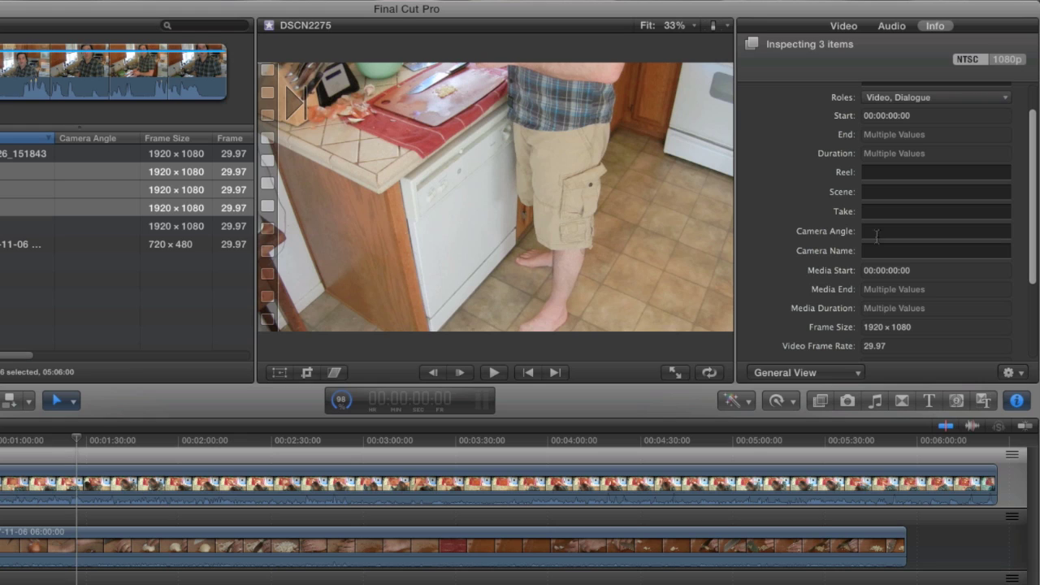
type("CAM A")
key("Return")
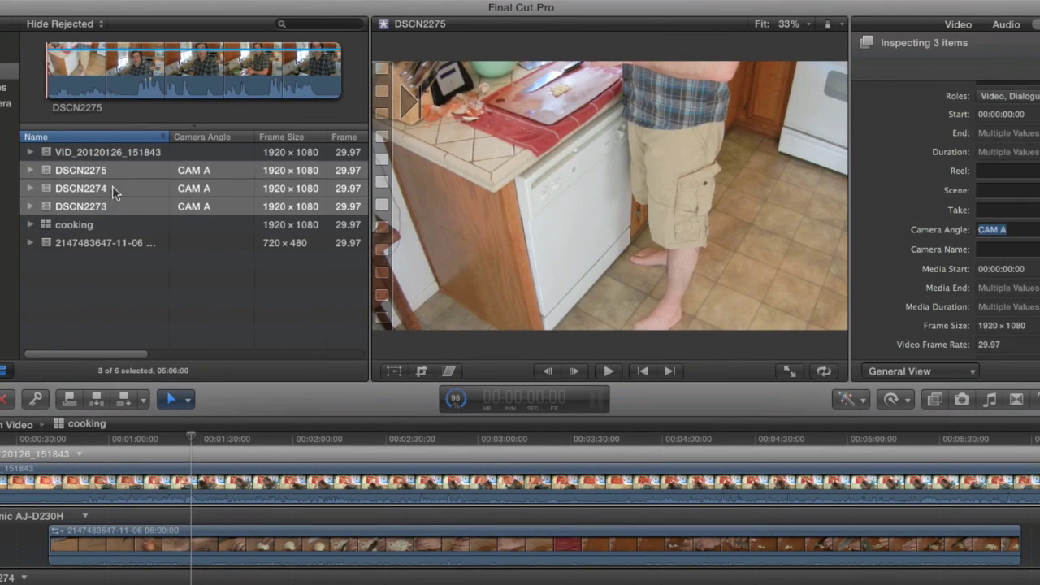
left_click(200, 171)
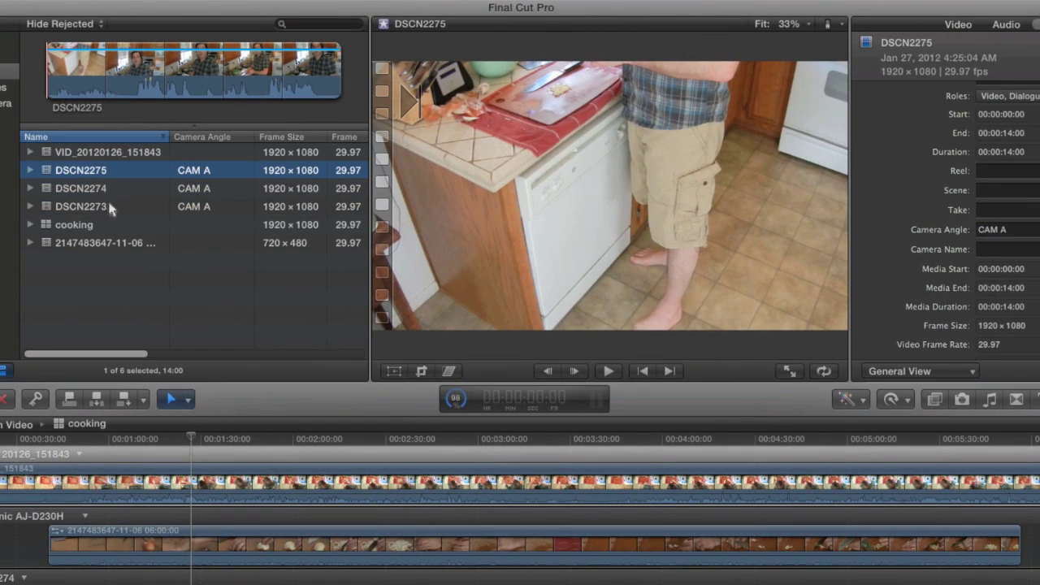
left_click(109, 206)
left_click(107, 190)
left_click(122, 171)
Hide the Inspector and select the five cooking clips, tape clip through VID clip
key("super+4")
left_click(104, 244)
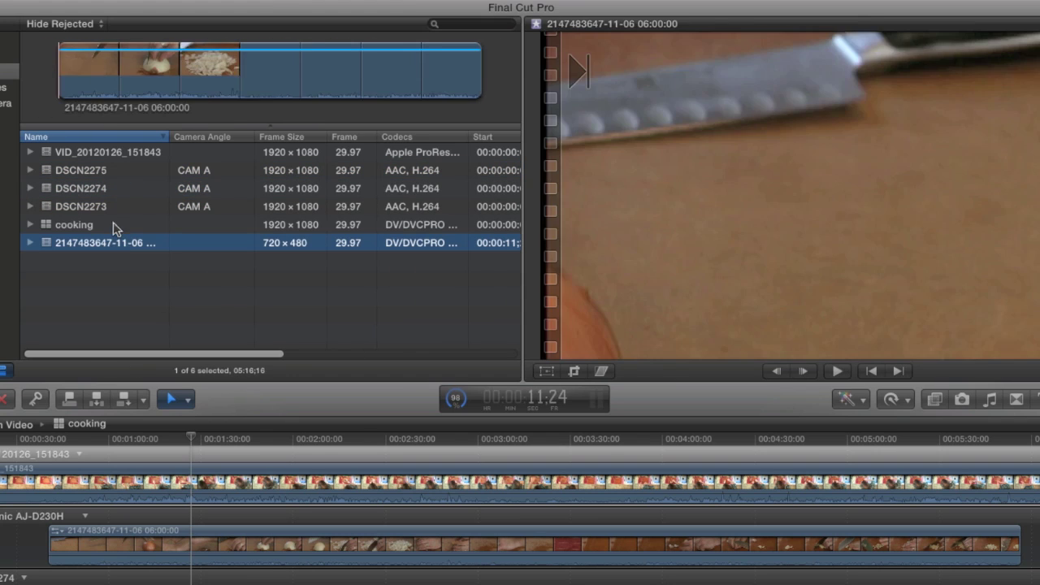
left_click(122, 207, "super")
left_click(130, 188, "super")
left_click(134, 171, "super")
left_click(137, 153, "super")
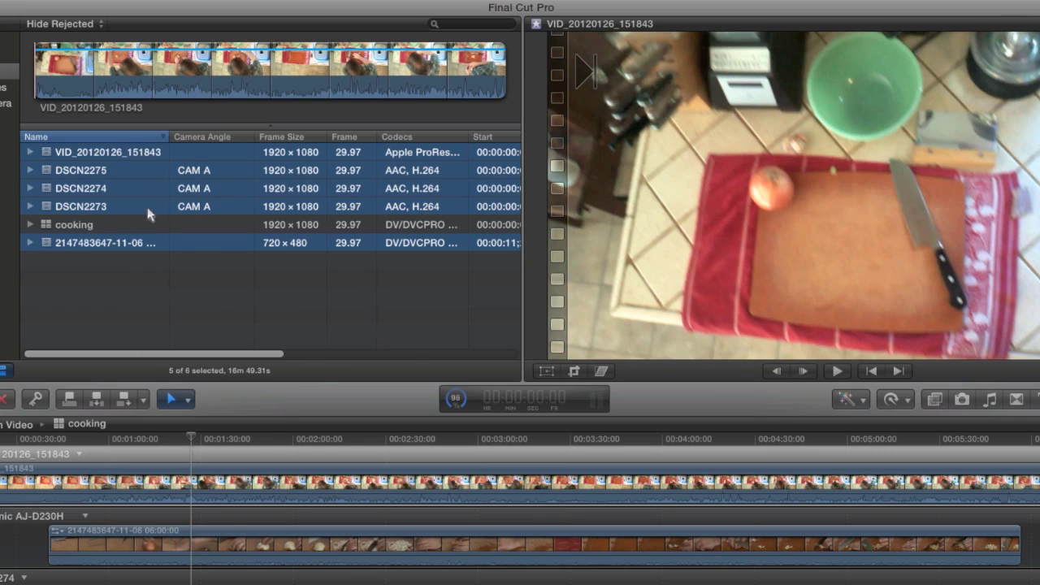
Create a New Multicam Clip from the selection named cooking 2
right_click(148, 213)
left_click(197, 230)
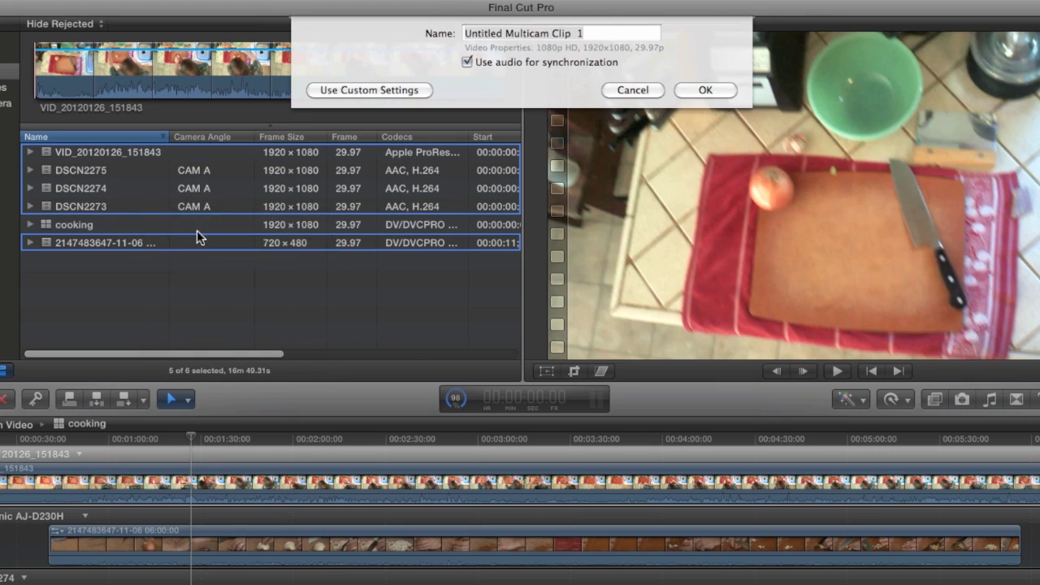
type("cooking 2")
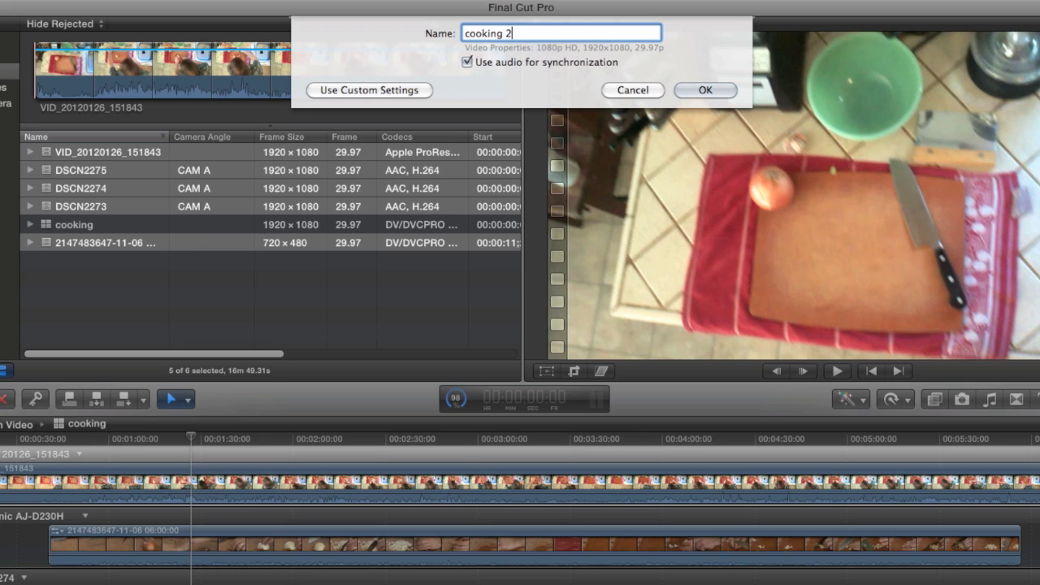
key("Return")
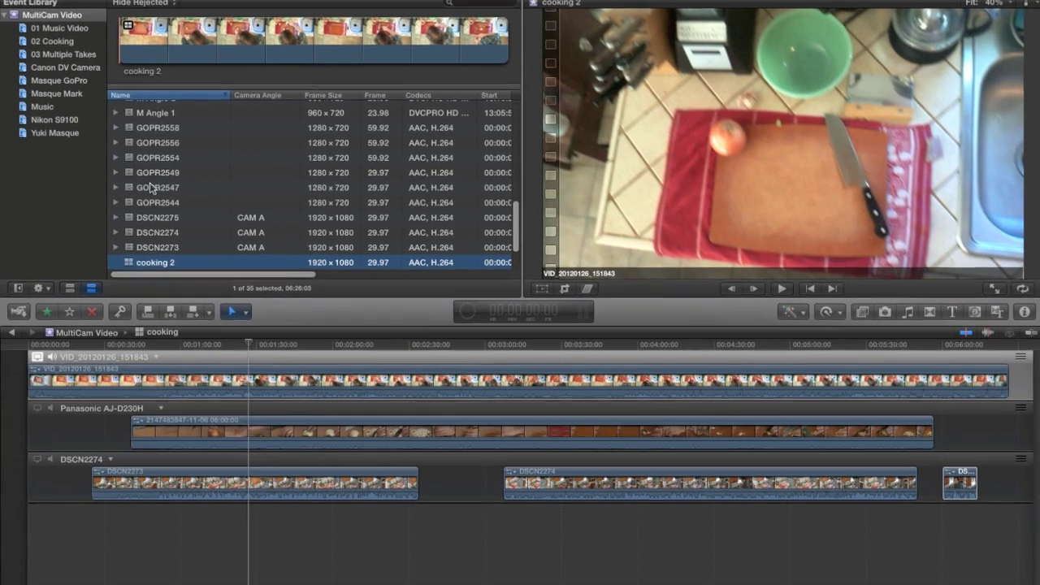
Open the cooking 2 and original cooking multicams from 02 Cooking to compare them
scroll(105, 242, "down", 3)
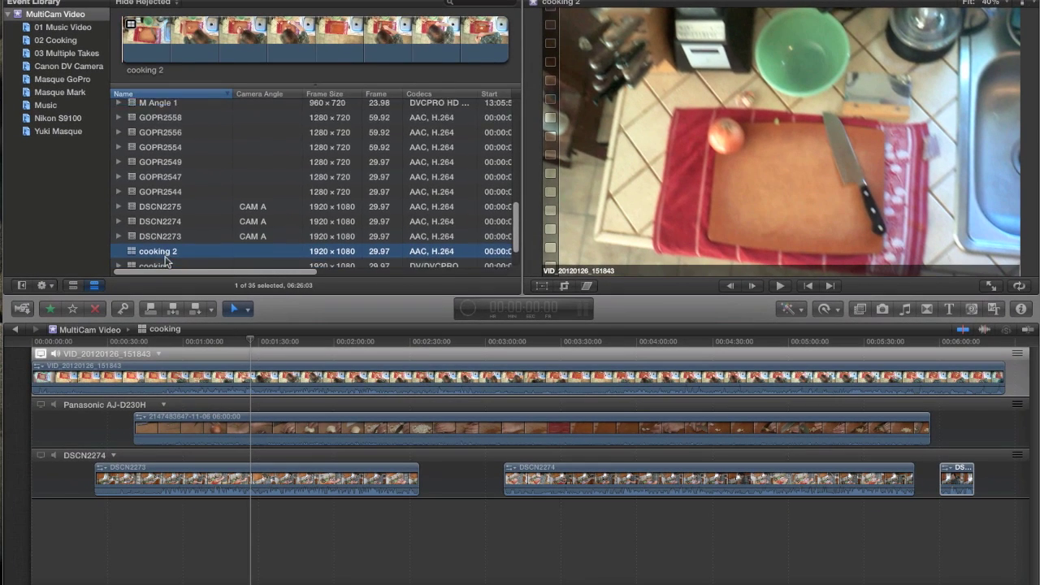
left_click(64, 39)
double_click(136, 168)
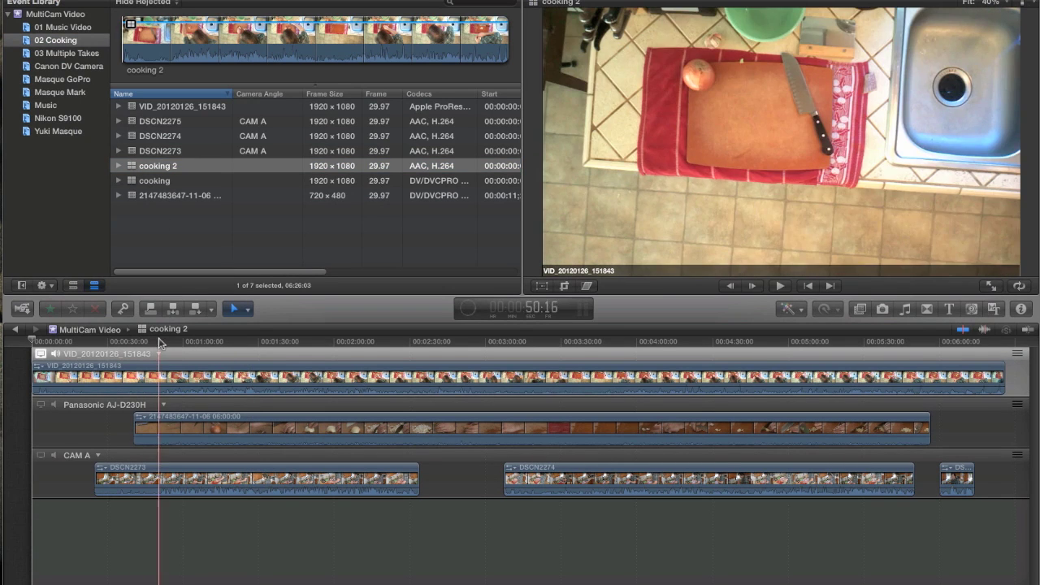
double_click(136, 182)
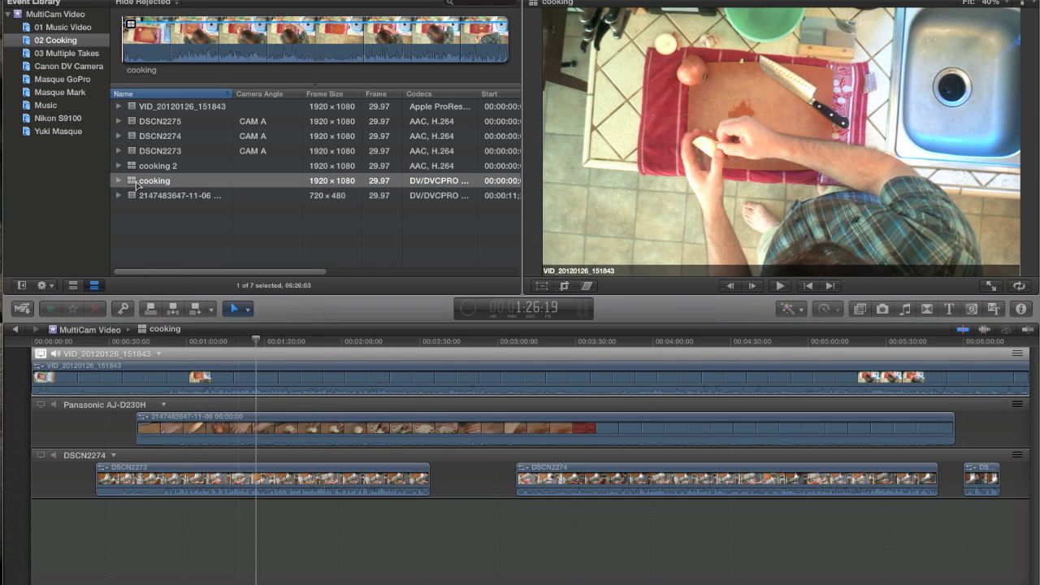
left_click(132, 168)
double_click(132, 167)
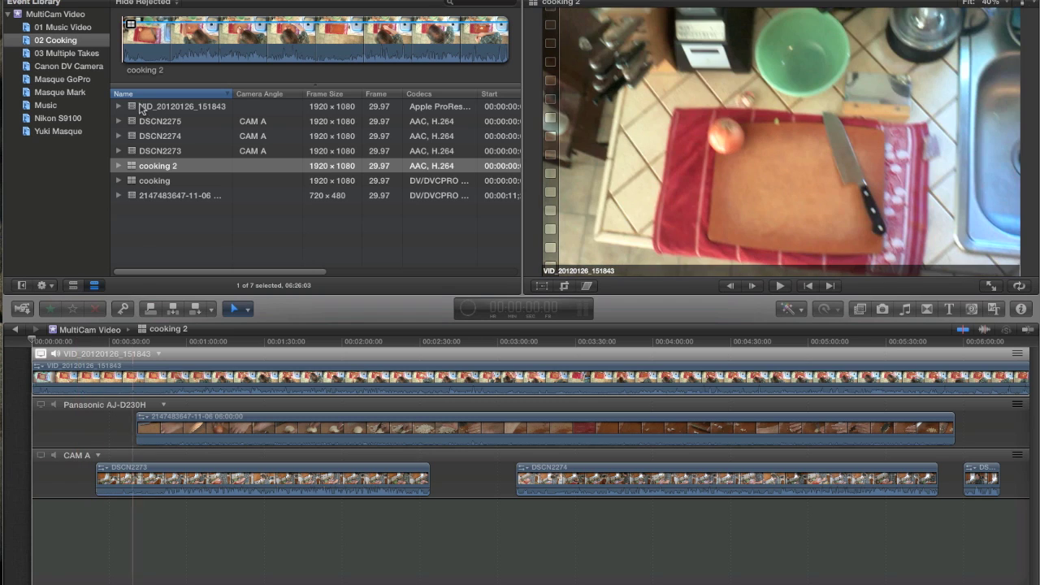
Preview the three DSCN takes, move the playhead to 1:27:00 and show the Angle Viewer
left_click(163, 152)
left_click(171, 135)
left_click(264, 121)
left_click(210, 378)
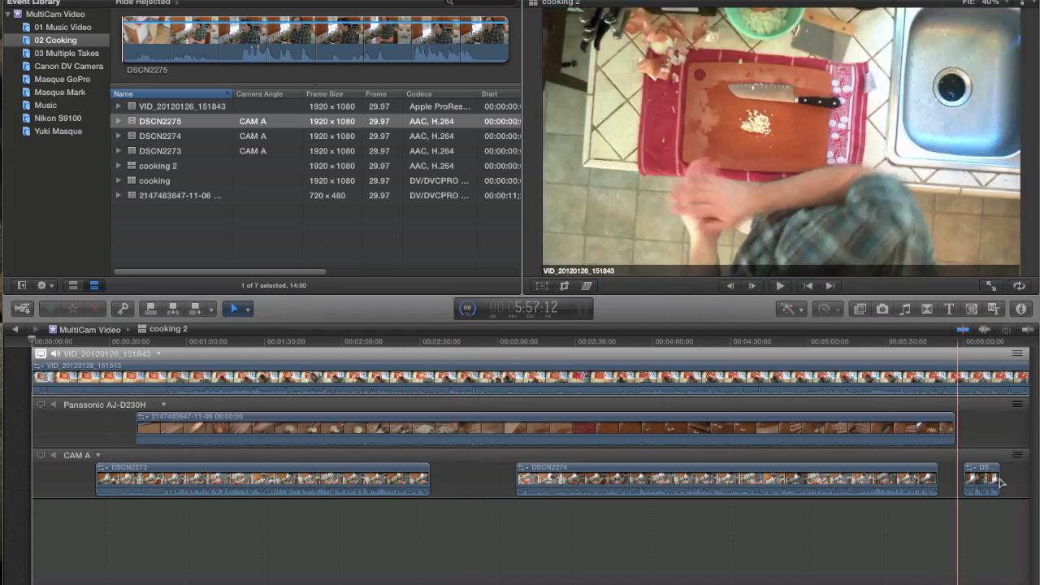
left_click(254, 340)
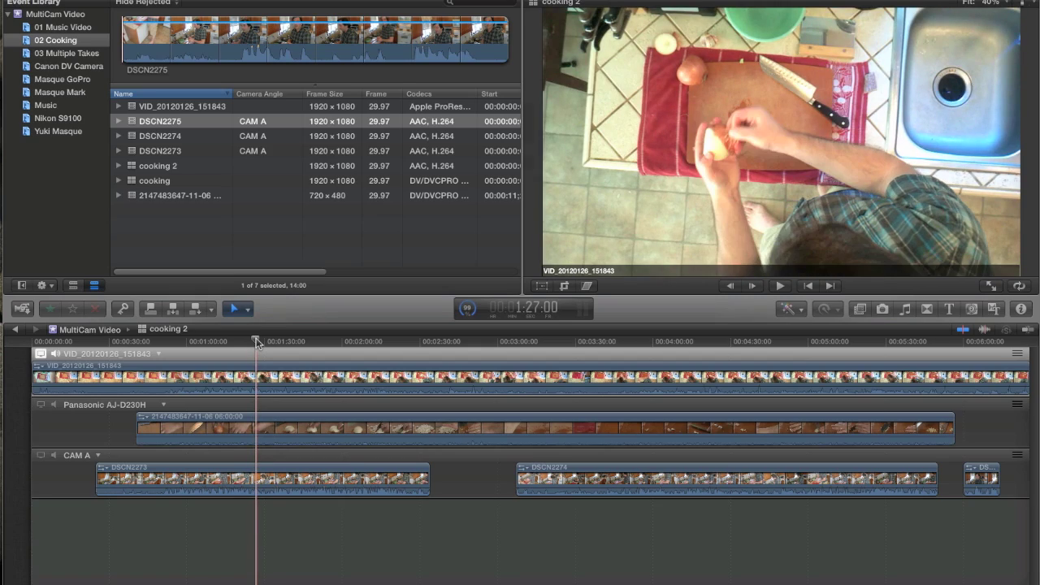
key("super+shift+7")
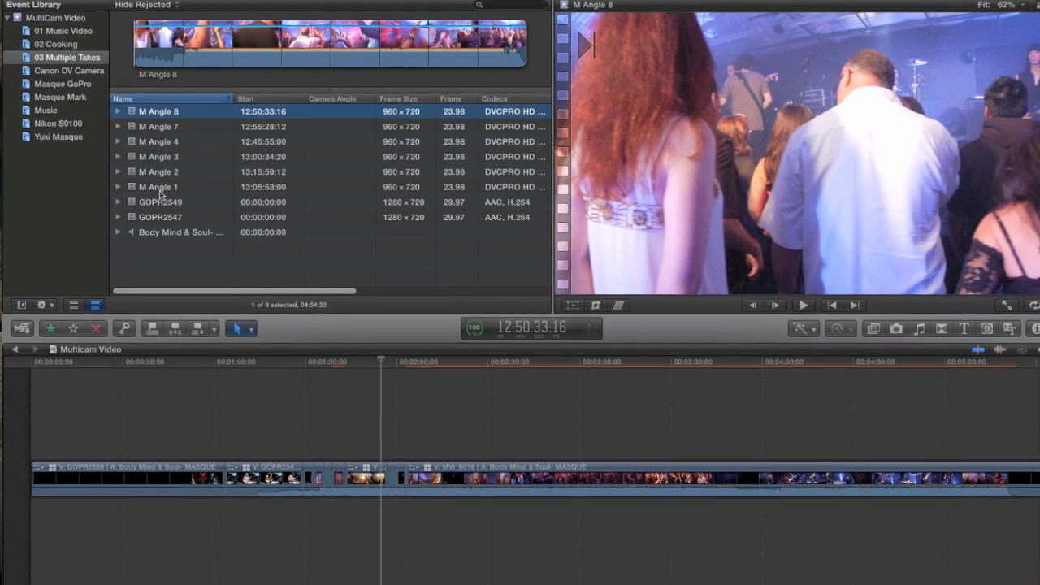
left_click(159, 186)
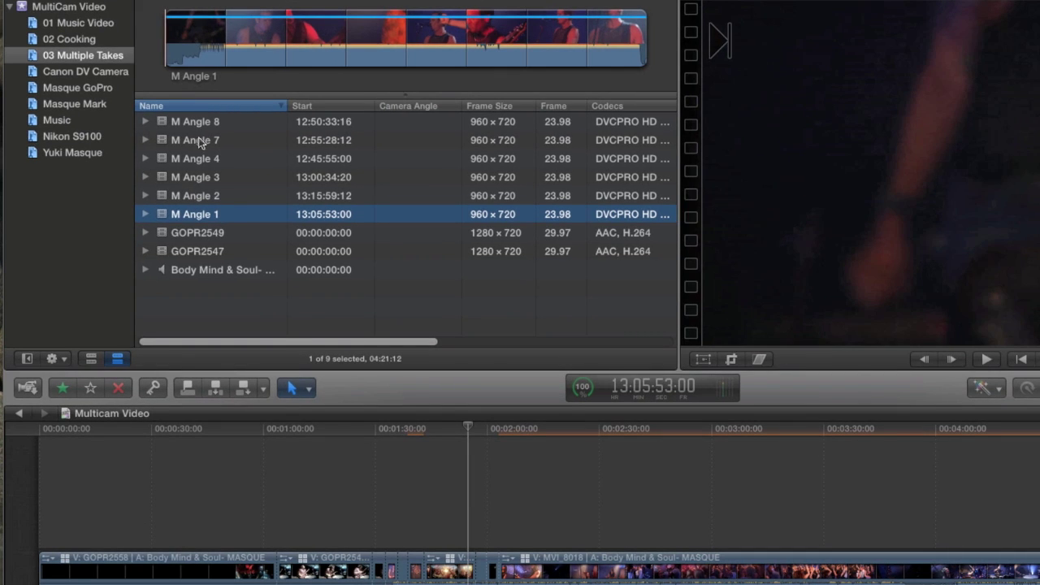
left_click(200, 122)
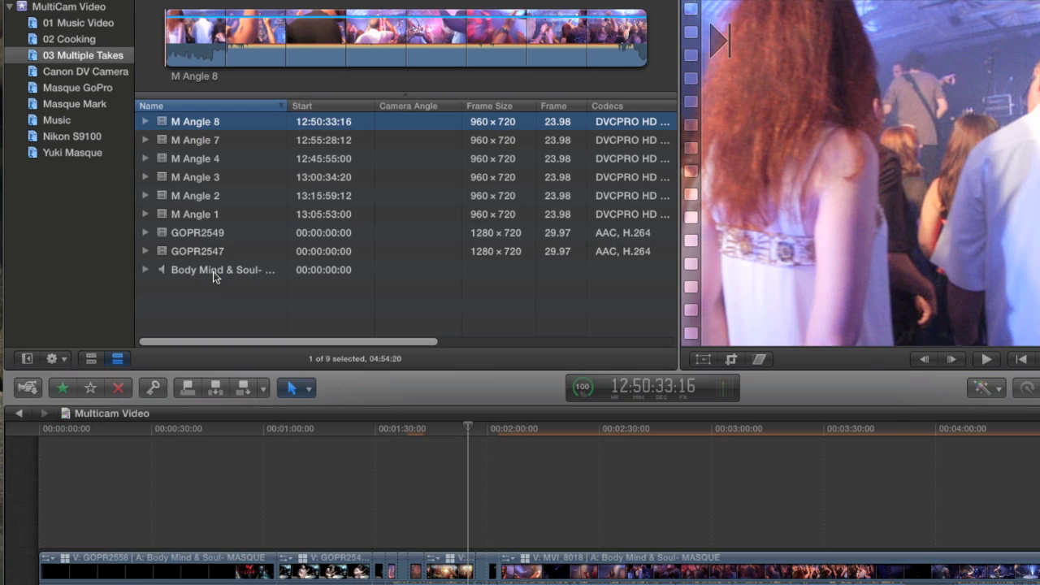
left_click(215, 278)
left_click(195, 123)
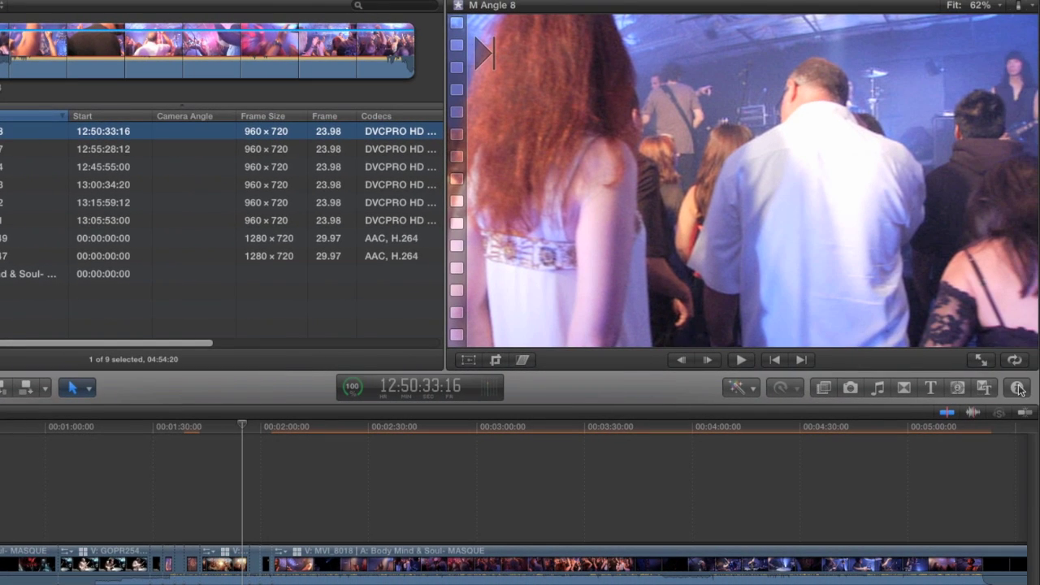
Switch the Info inspector to the extended metadata view and inspect the Camera ID value
left_click(1017, 388)
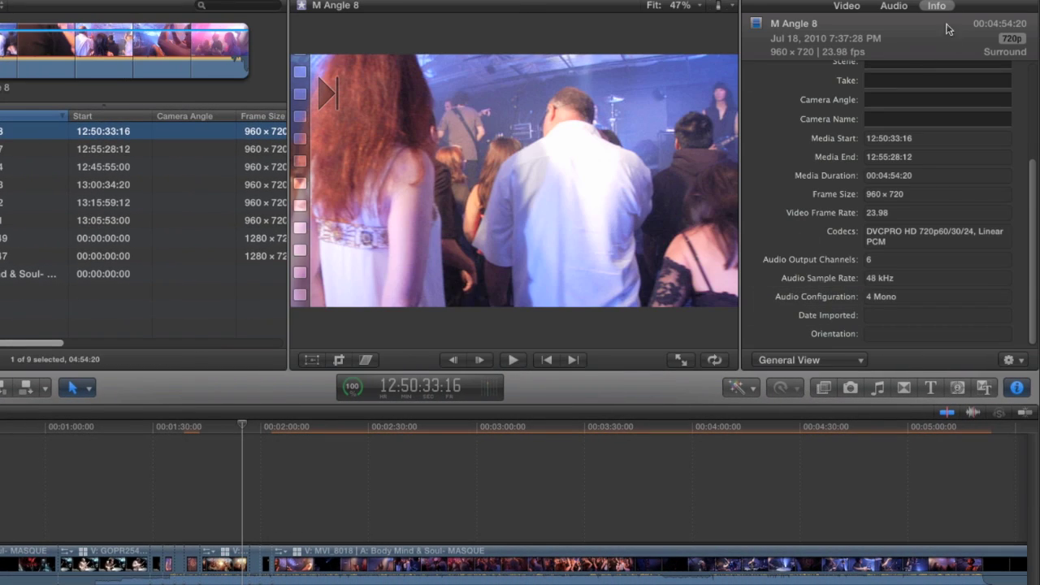
left_click(819, 362)
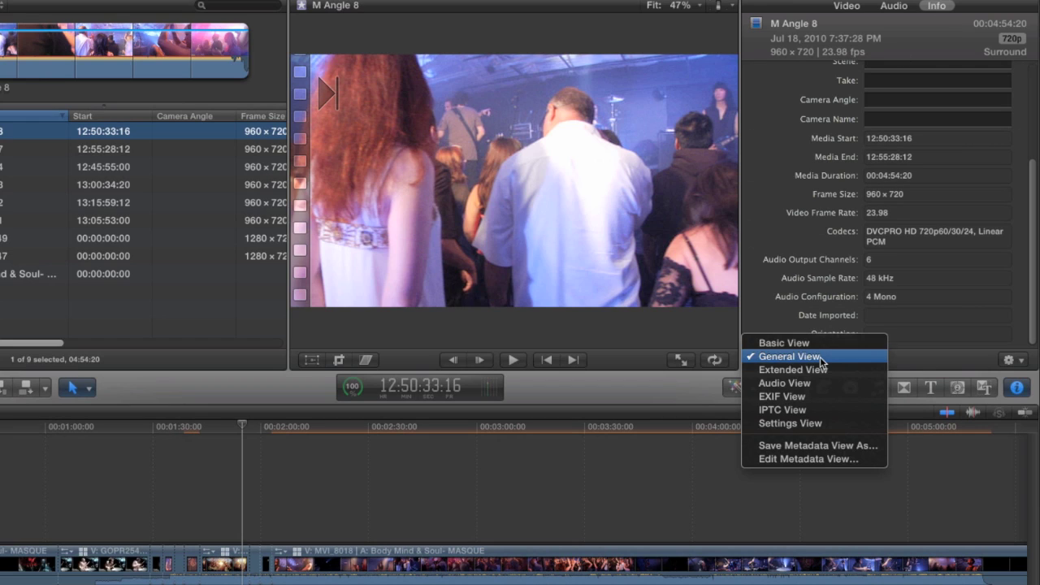
left_click(813, 372)
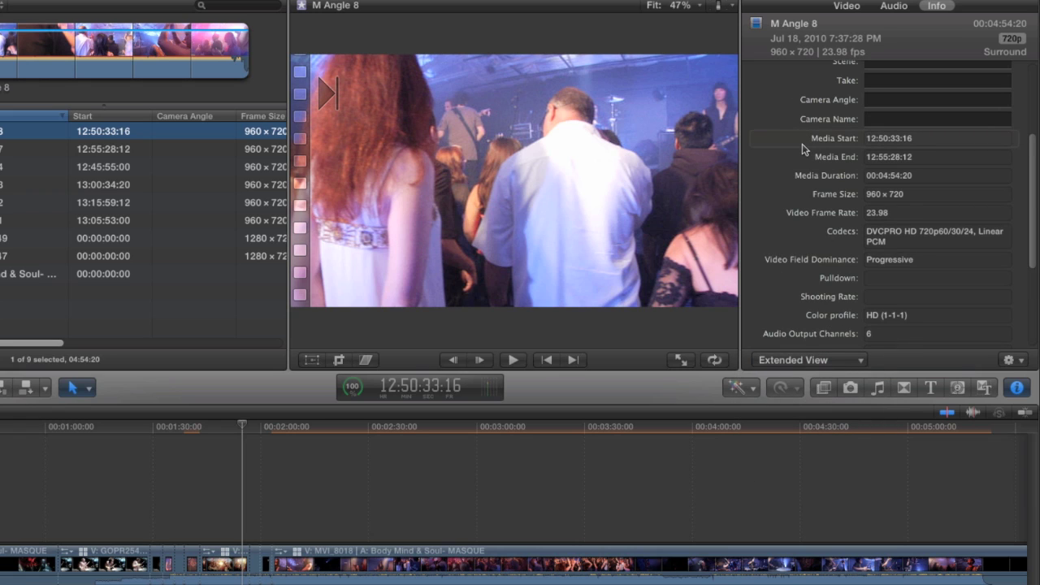
scroll(768, 175, "down", 5)
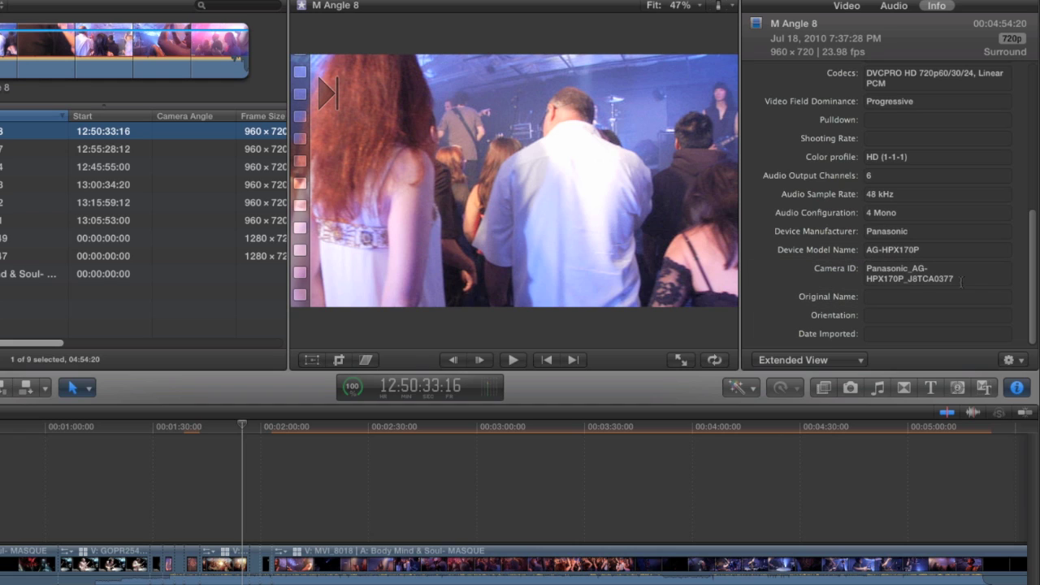
left_click_drag(963, 279, 853, 275)
left_click(822, 281)
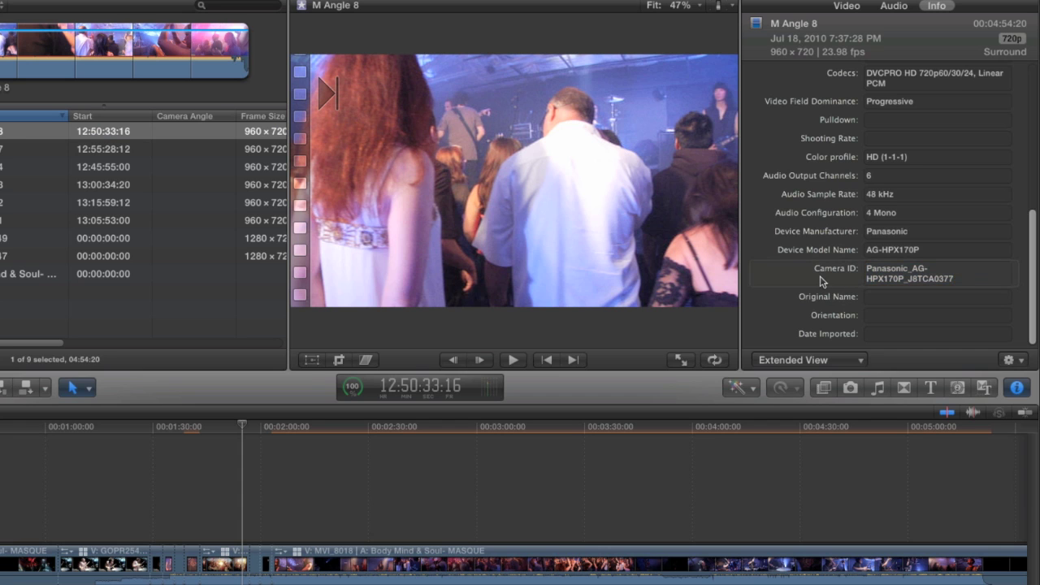
Step through the M Angle takes, hide the Inspector, and start the selection at M Angle 8
left_click(124, 149)
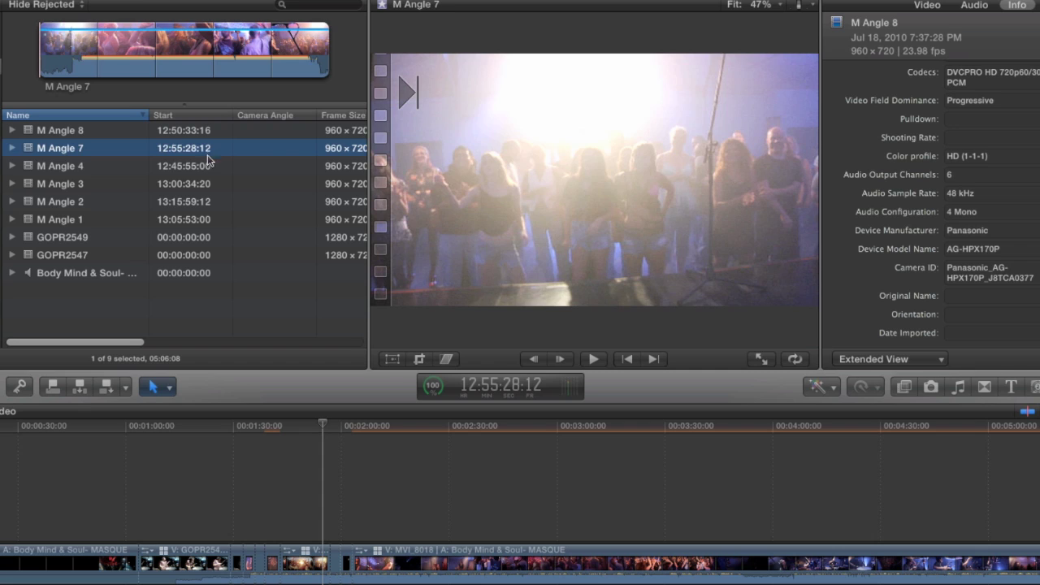
left_click(126, 166)
key("Down")
key("Down")
key("Down")
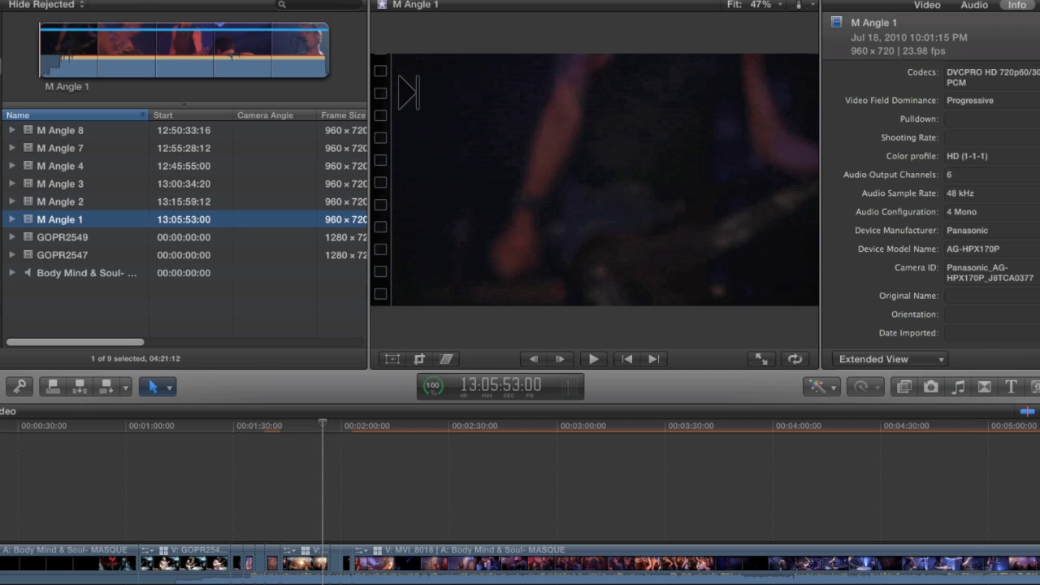
key("super+4")
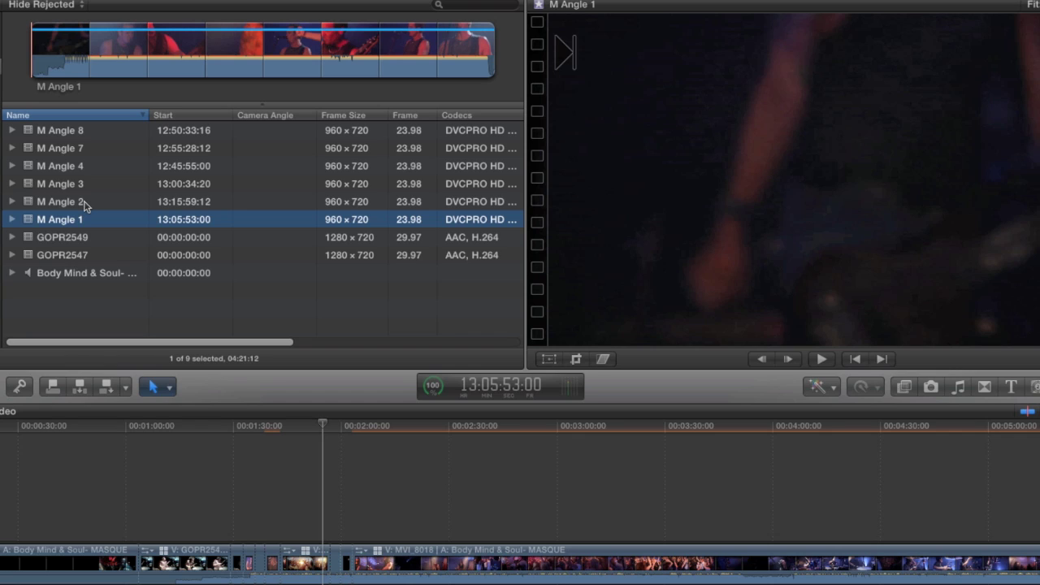
left_click(271, 205)
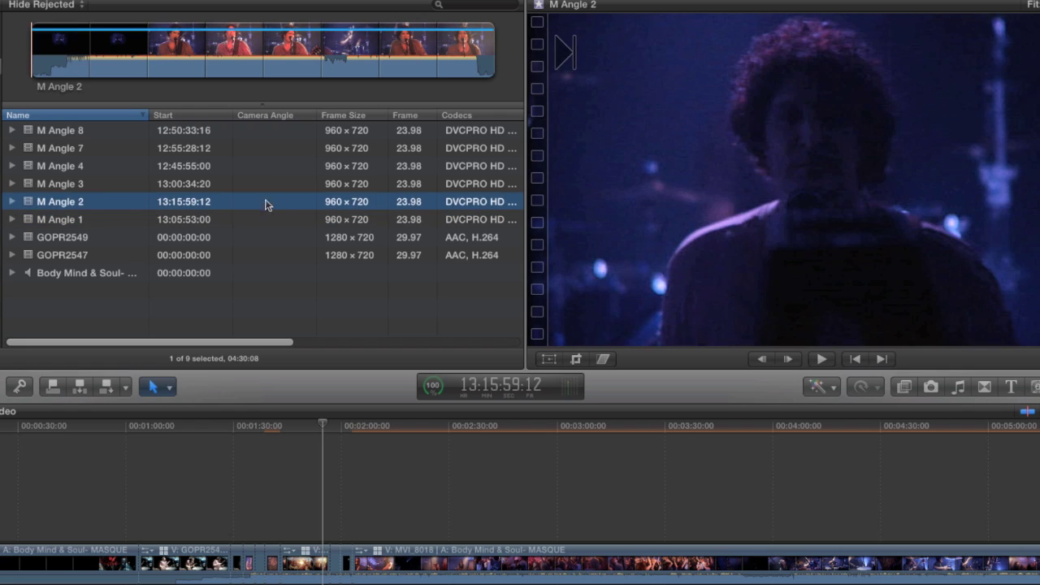
left_click(88, 132)
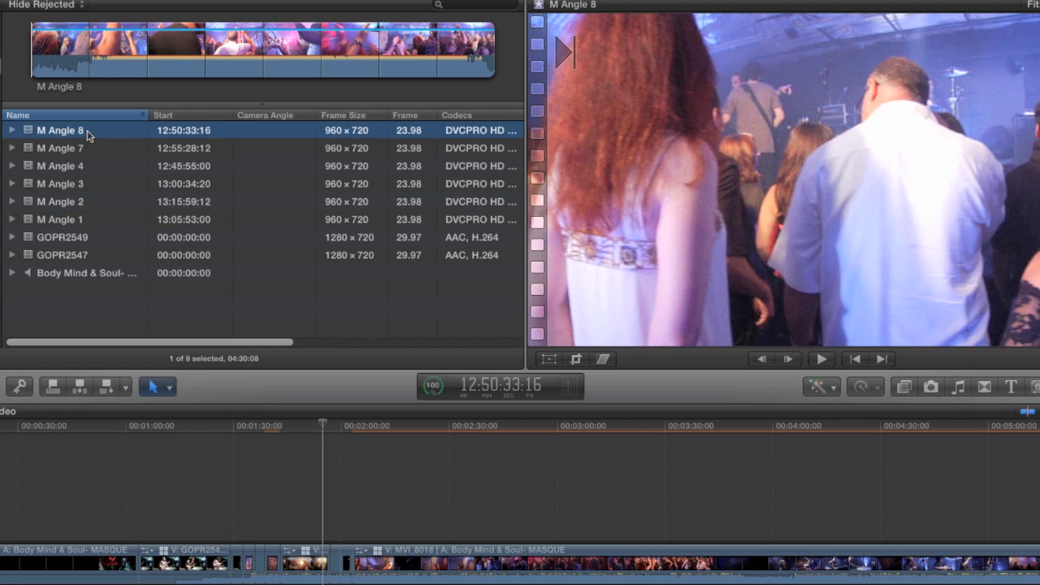
Select all nine clips and start a New Multicam Clip with custom settings
left_click(96, 275, "shift")
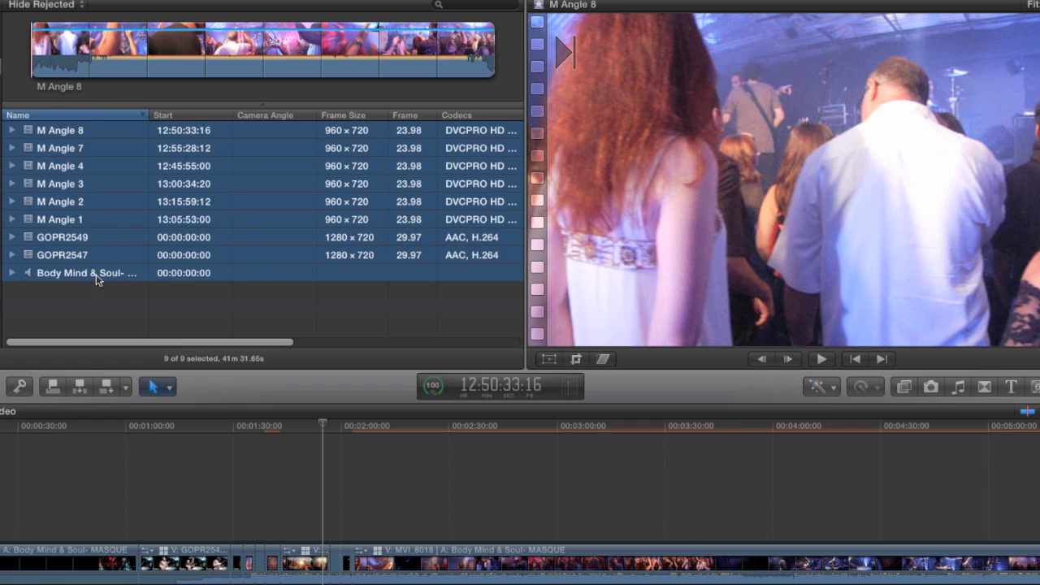
right_click(122, 146)
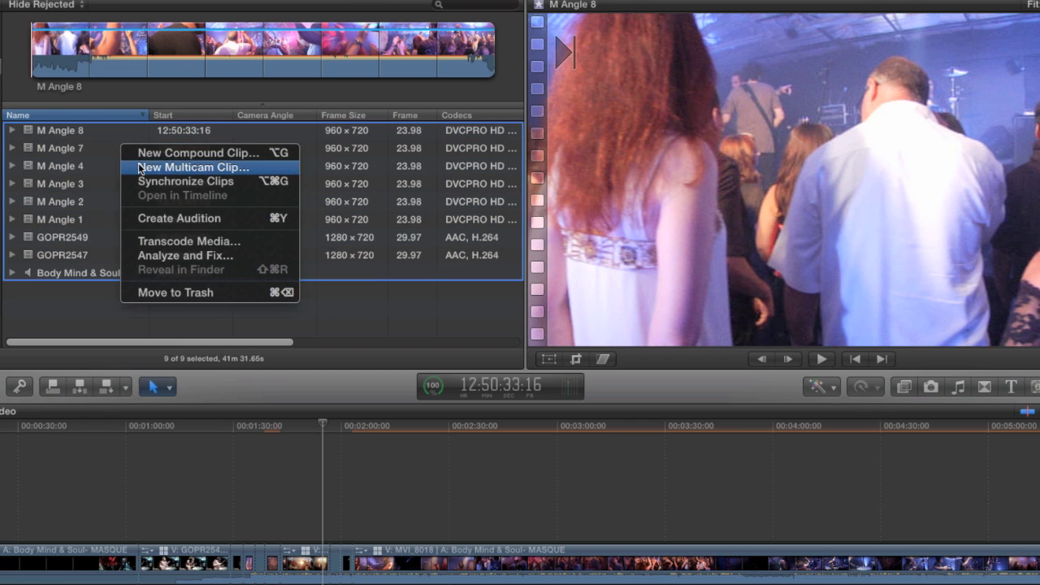
left_click(140, 168)
left_click(338, 69)
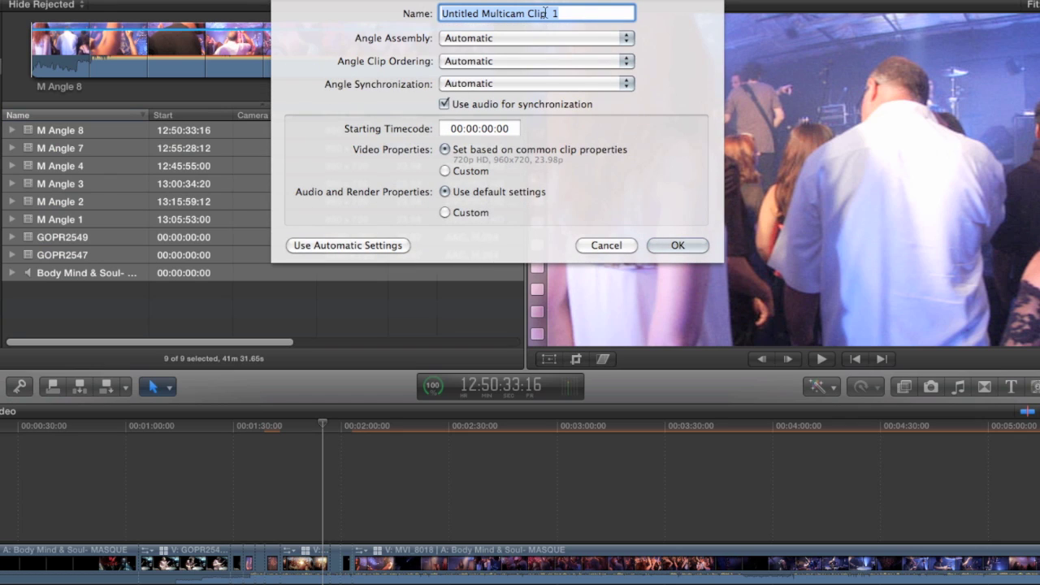
Name it multi-take, start at 12:45:55:00, order angles by Timecode, and confirm
type("multi-take")
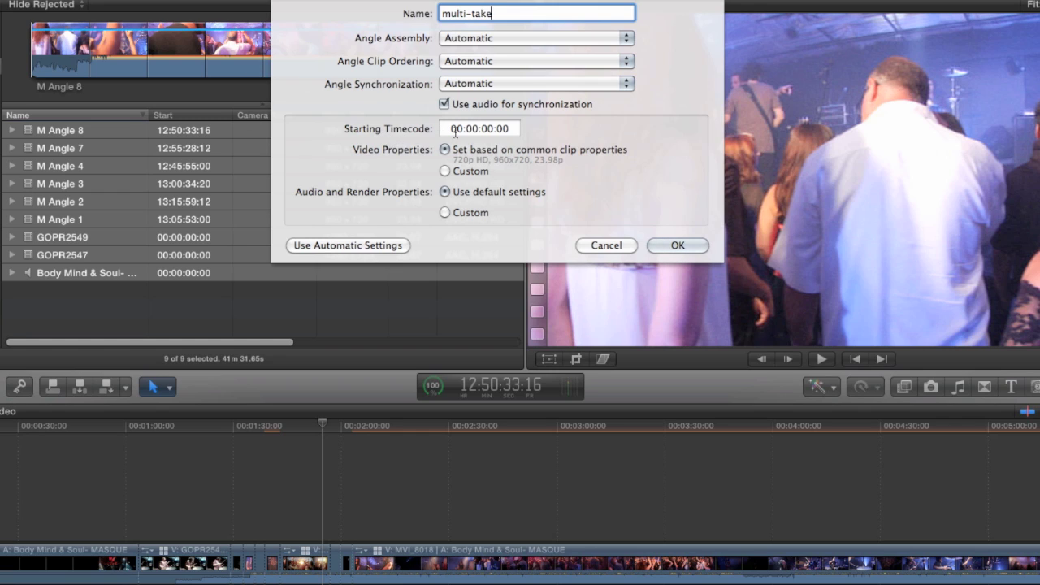
left_click_drag(451, 128, 524, 139)
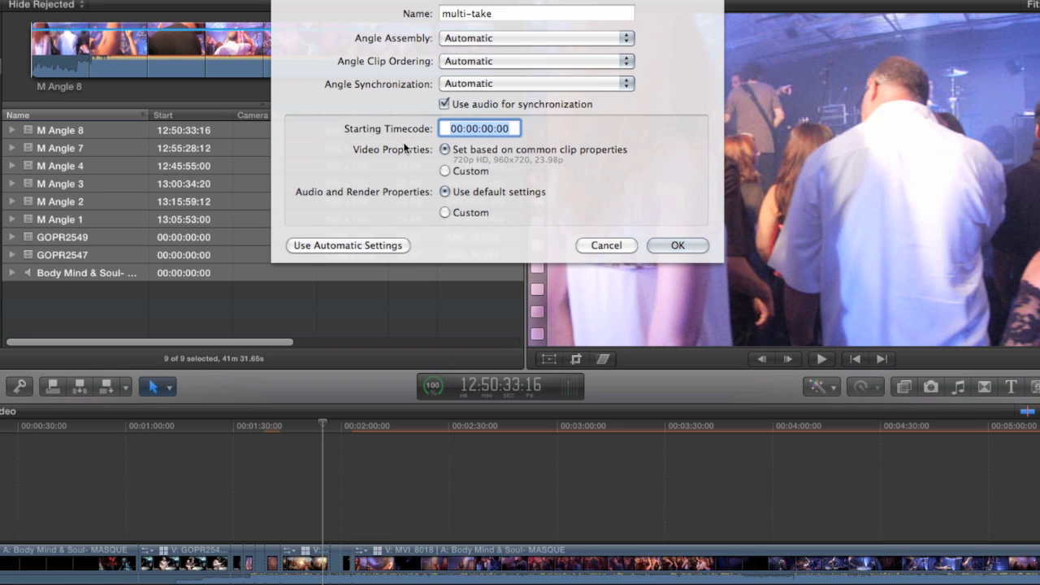
type("12")
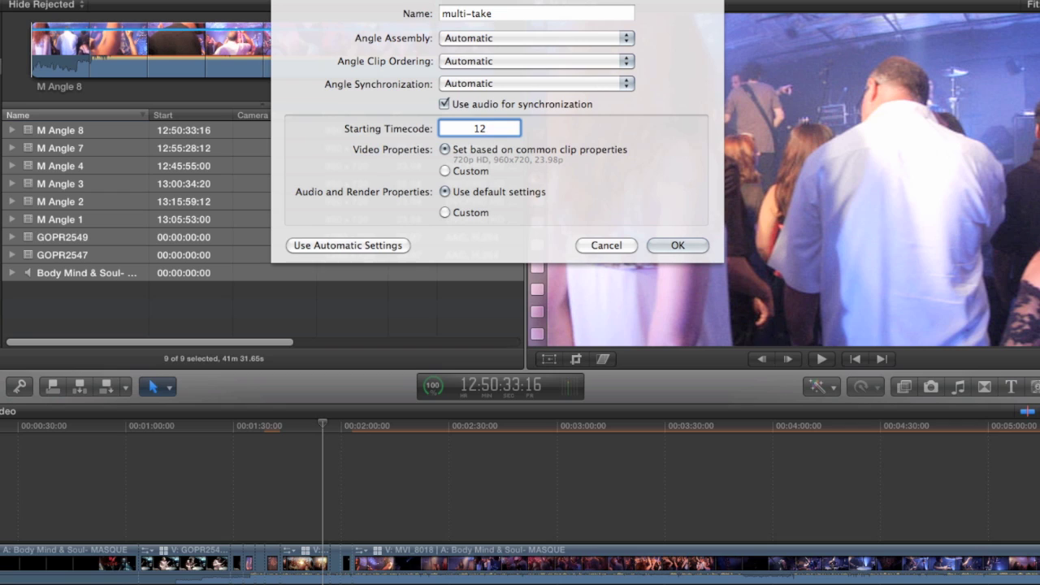
type("455500")
left_click(517, 59)
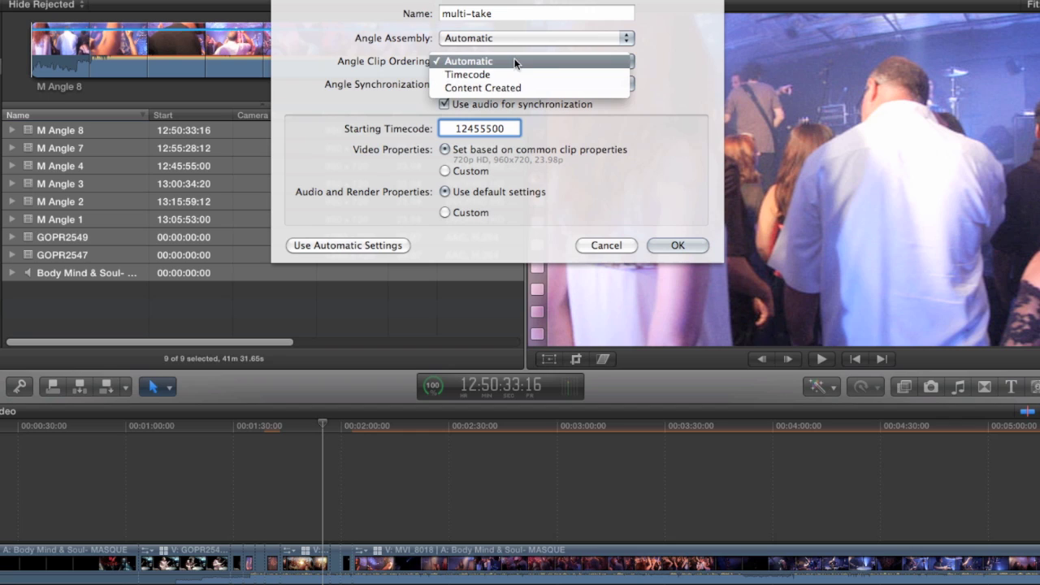
left_click(464, 74)
left_click(676, 246)
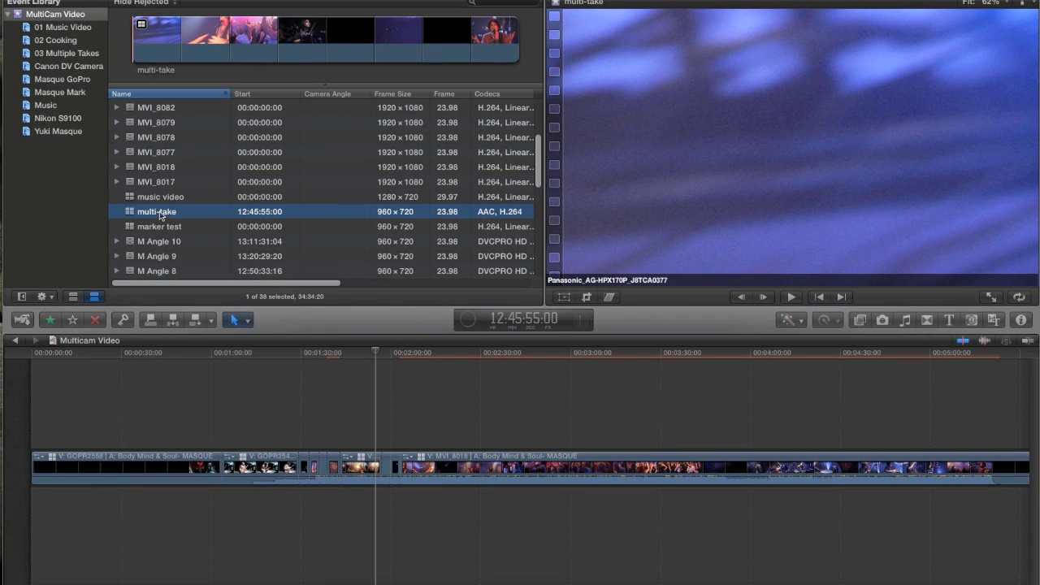
Move multi-take into 03 Multiple Takes, then show the Angle Viewer with the Event Library hidden and panes resized
left_click_drag(160, 215, 71, 52)
left_click(70, 52)
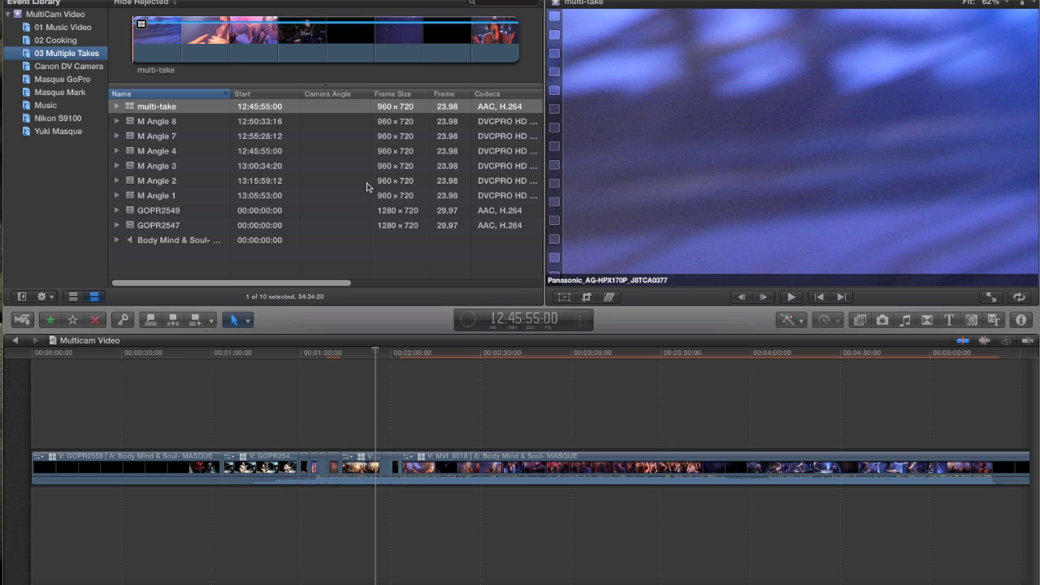
key("shift+super+7")
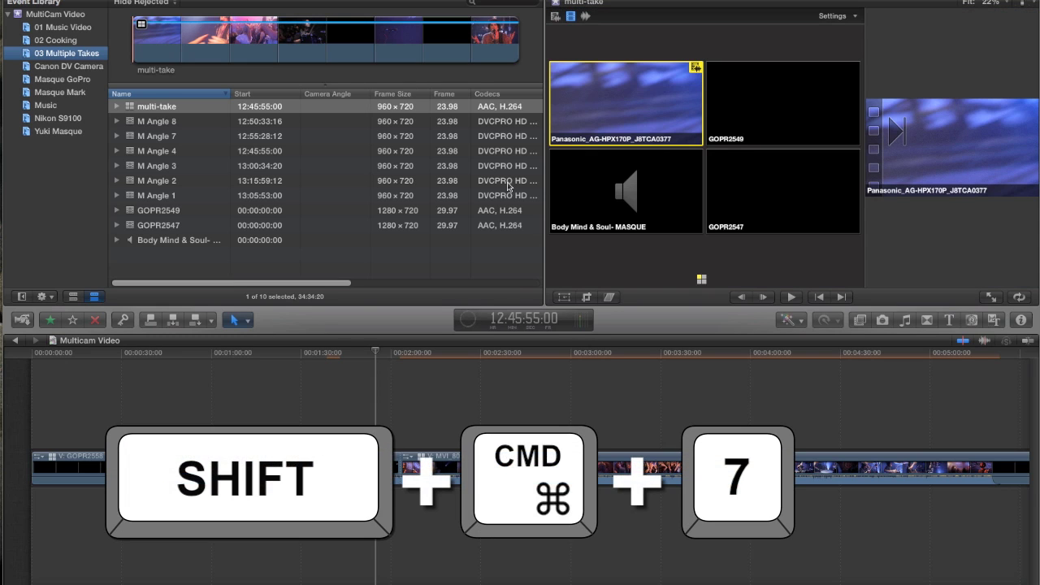
left_click(22, 297)
left_click_drag(544, 183, 319, 185)
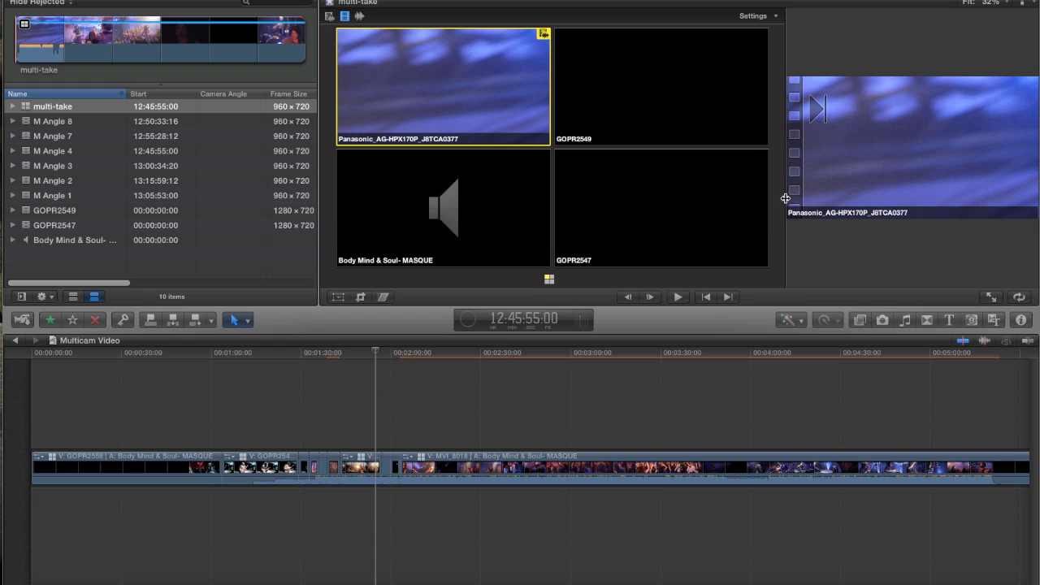
left_click_drag(785, 198, 691, 205)
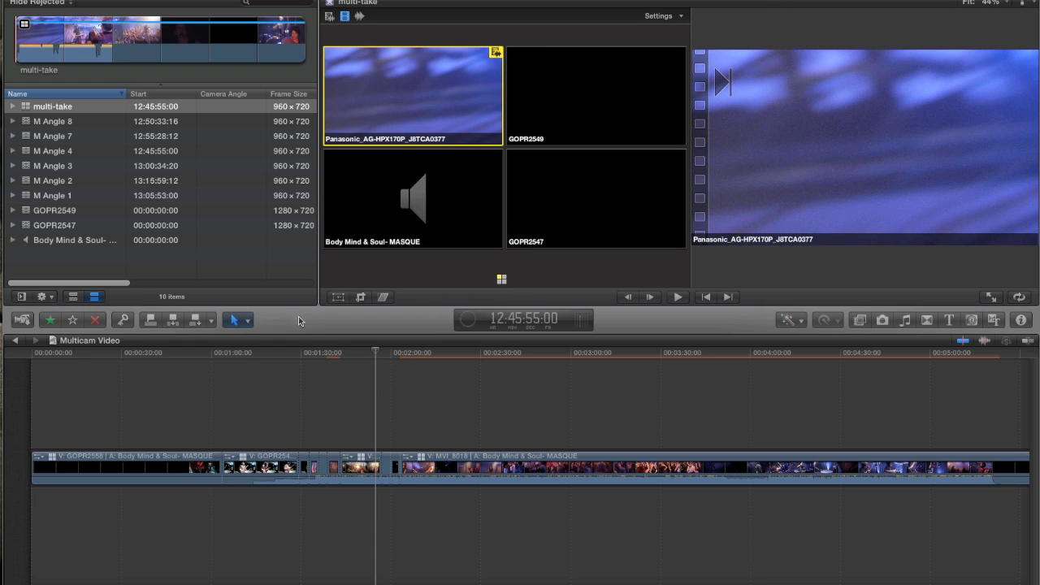
Open multi-take in the Angle Editor and play it from the M Angle 4 clip
double_click(25, 109)
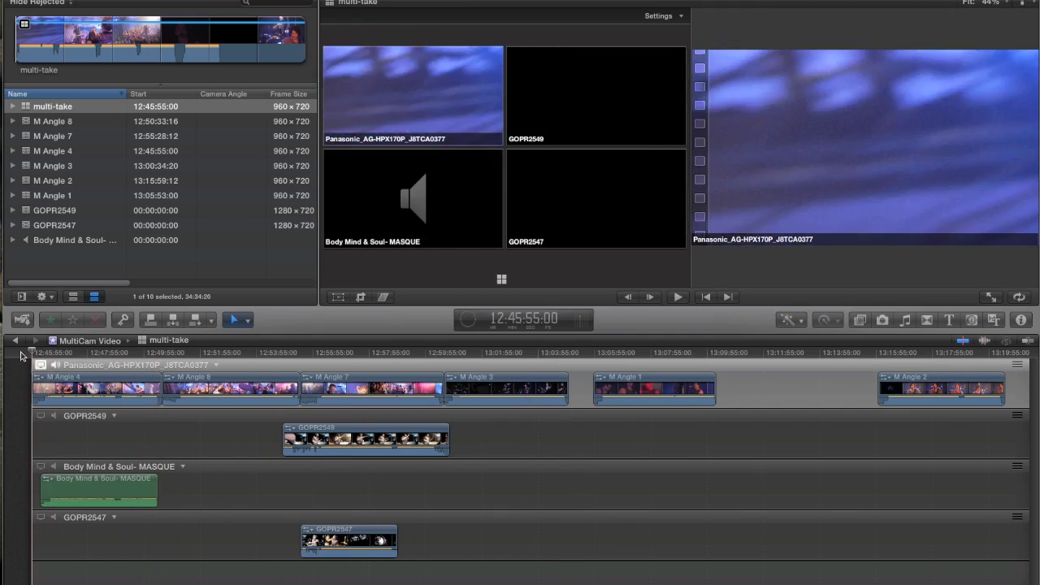
left_click(52, 376)
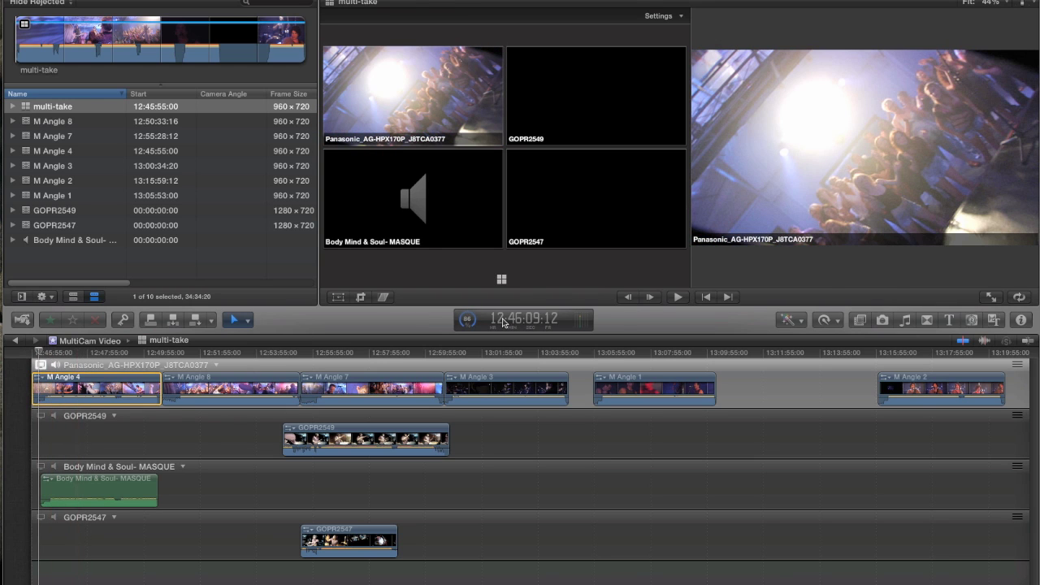
key("space")
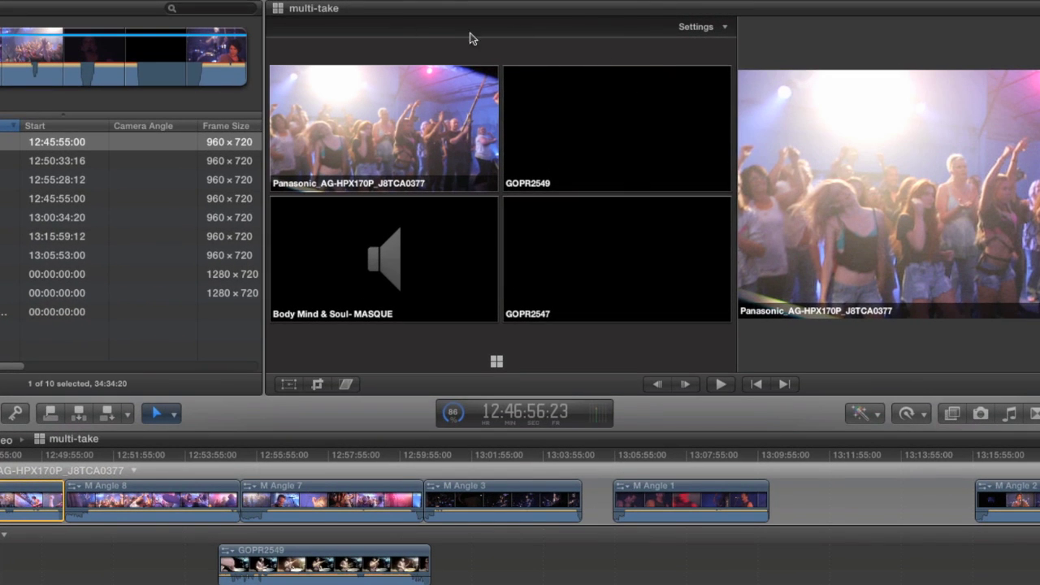
Turn on Timecode overlays in the Angle Viewer, widen the angle tiles, and advance the playhead
left_click(720, 27)
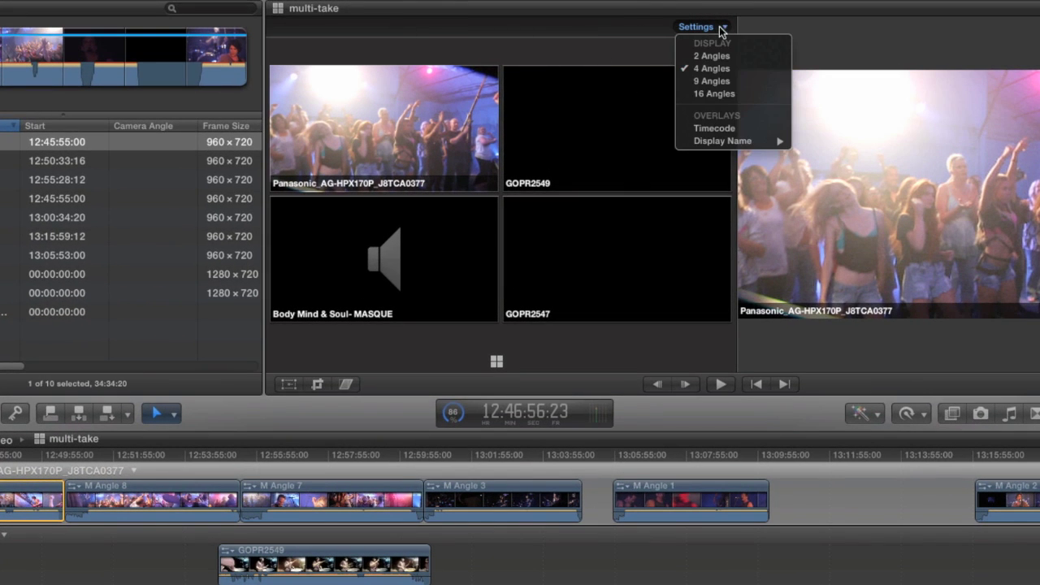
left_click(711, 130)
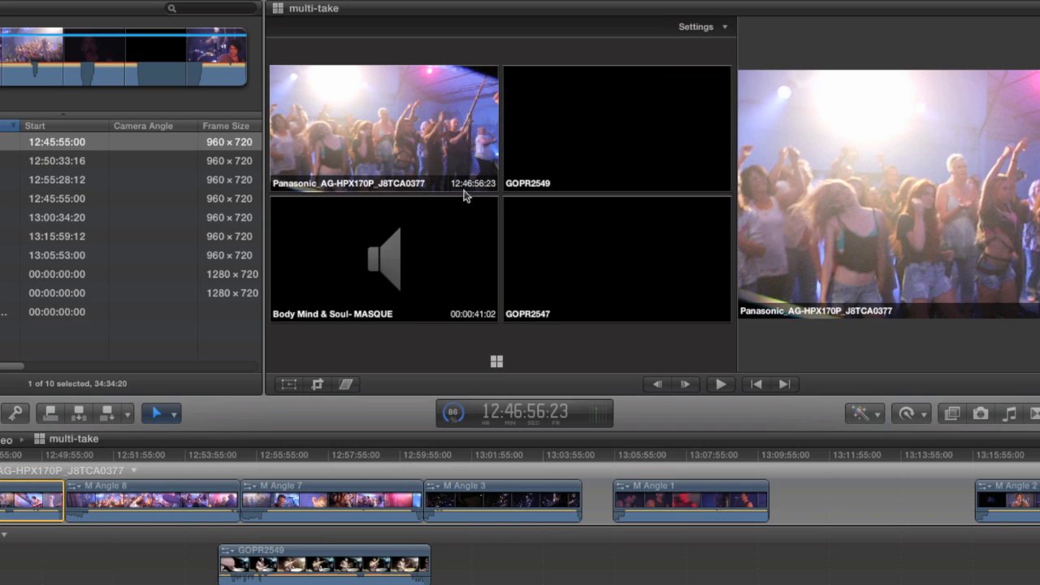
left_click_drag(734, 337, 809, 335)
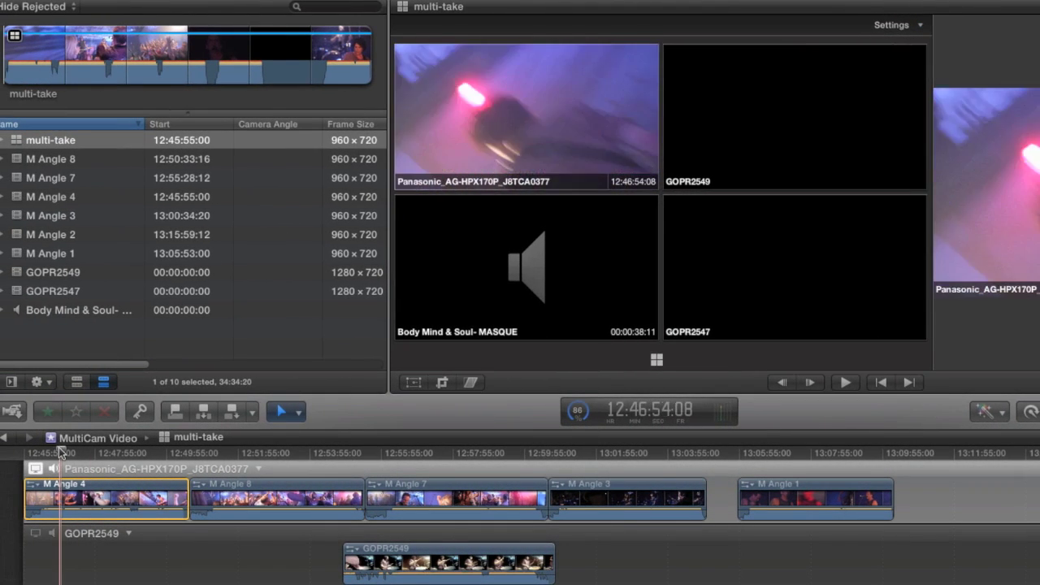
left_click(64, 452)
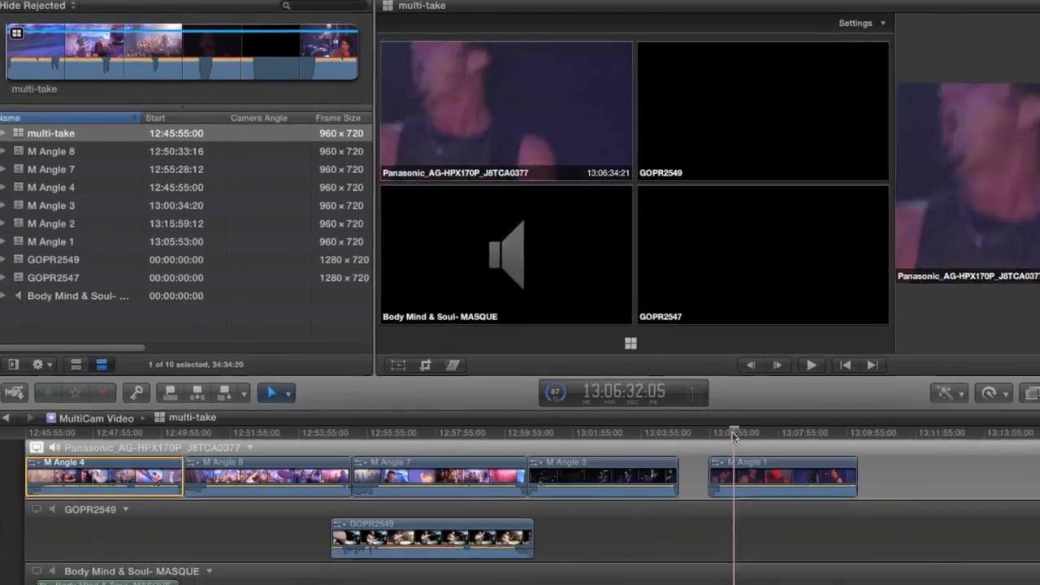
left_click(627, 452)
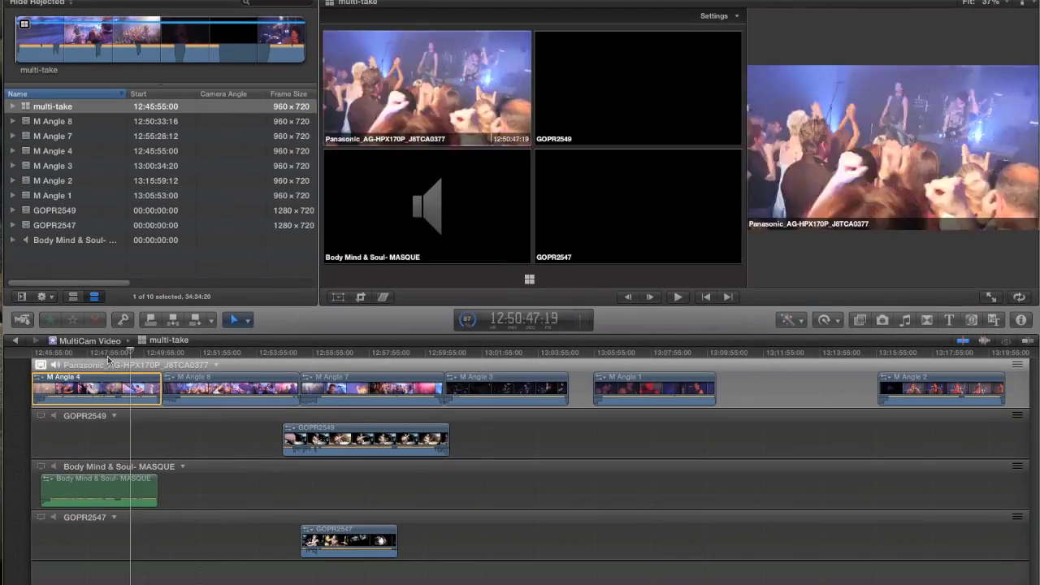
left_click(329, 401)
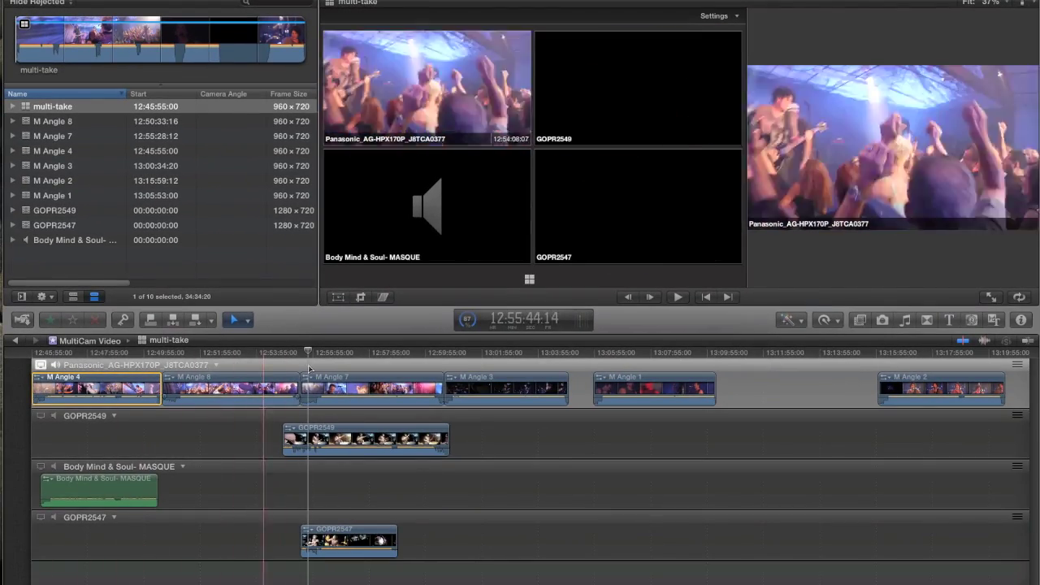
left_click(340, 431)
key("space")
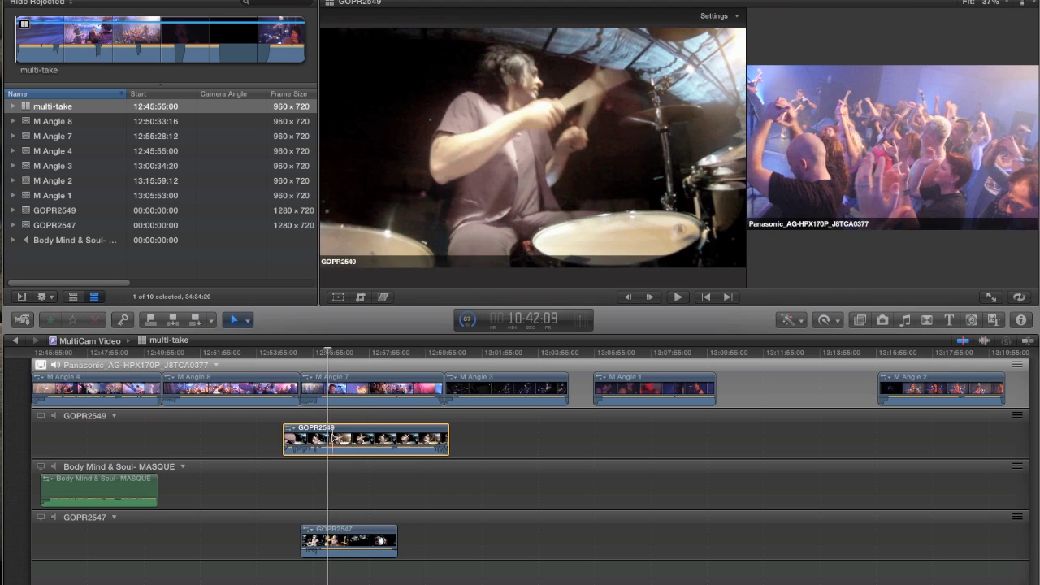
left_click(333, 541)
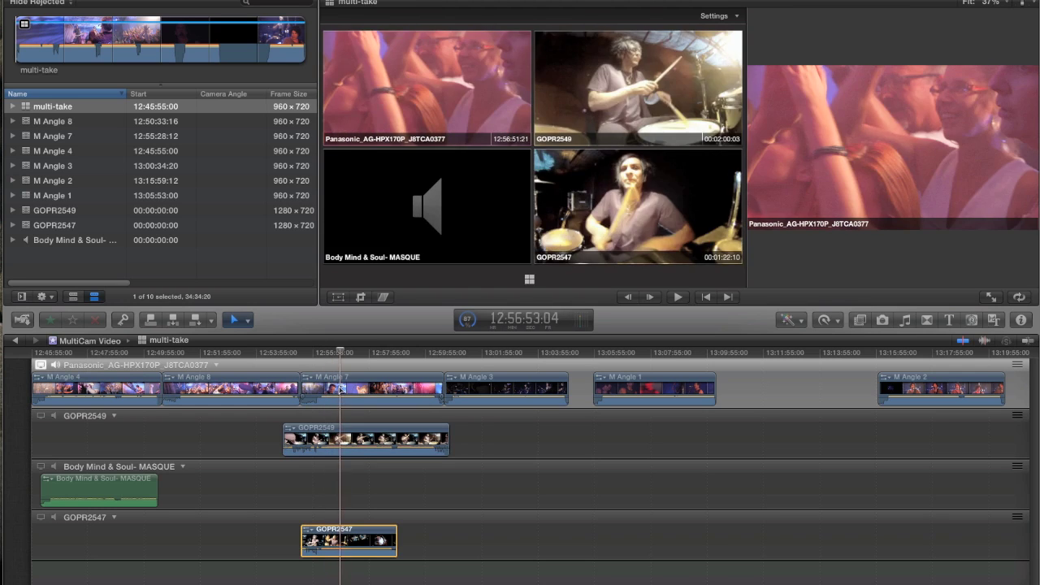
left_click(321, 433)
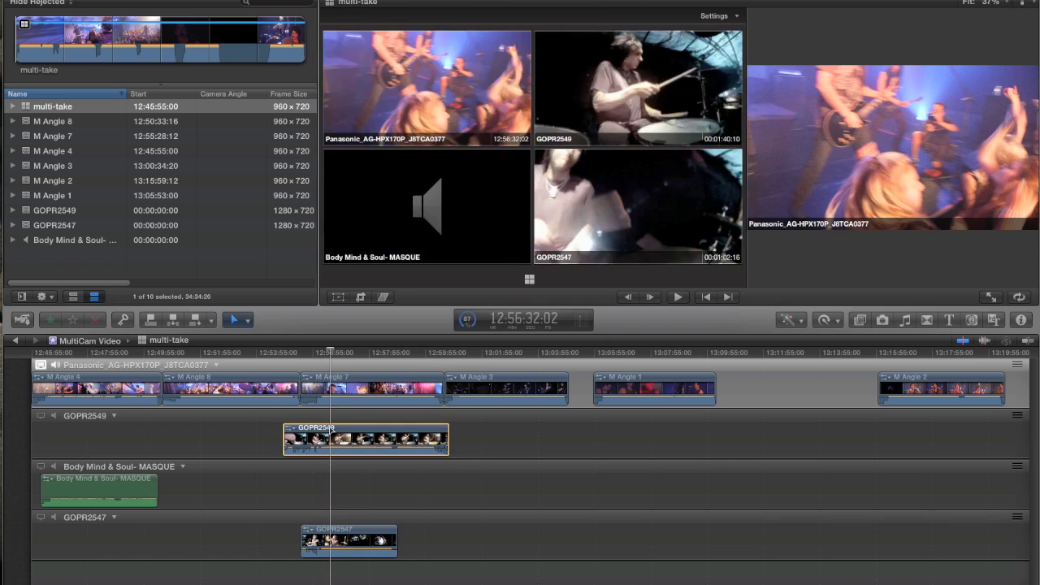
left_click(332, 388)
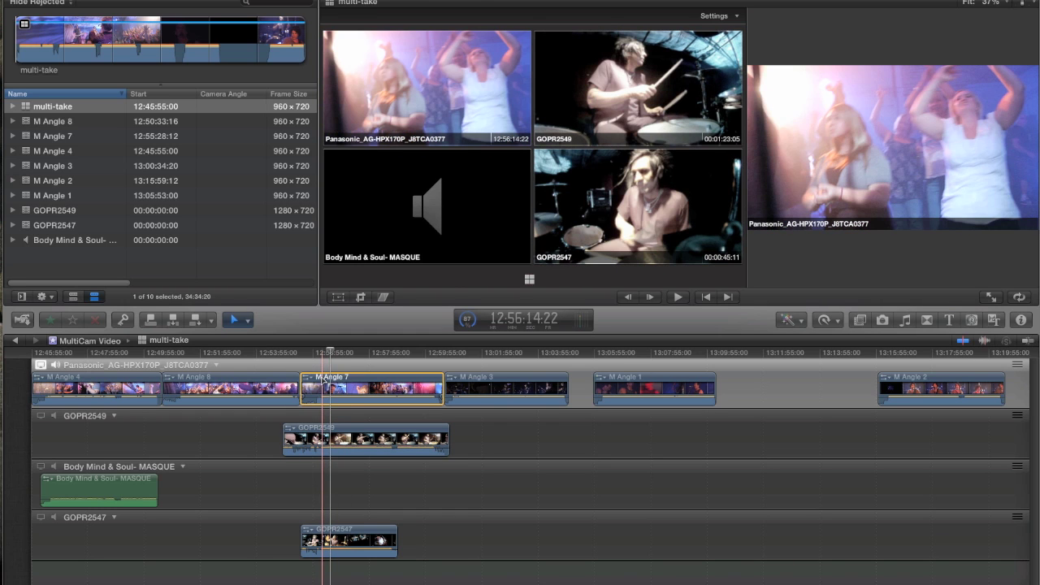
left_click(354, 437)
left_click(354, 536)
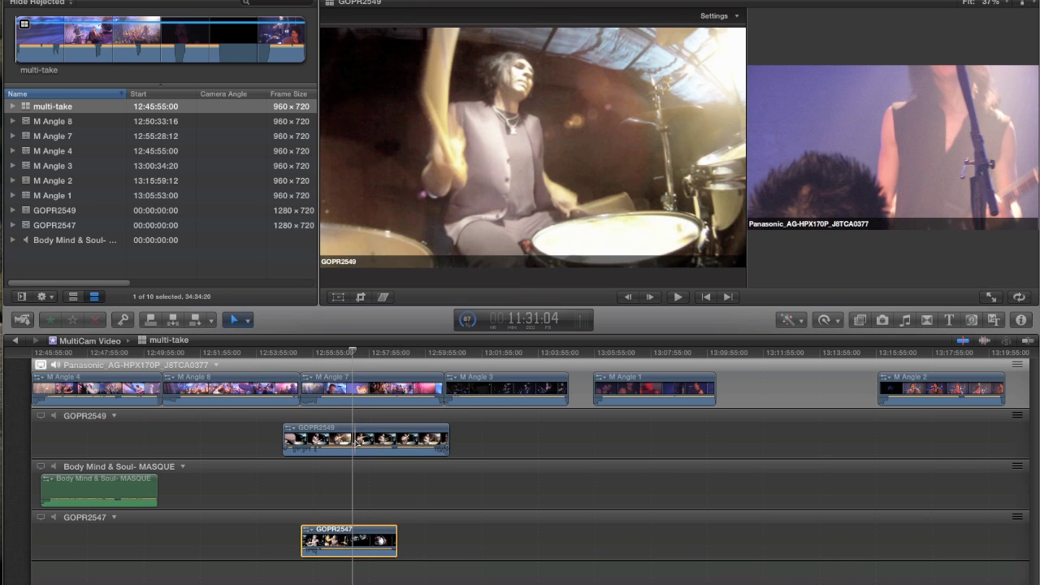